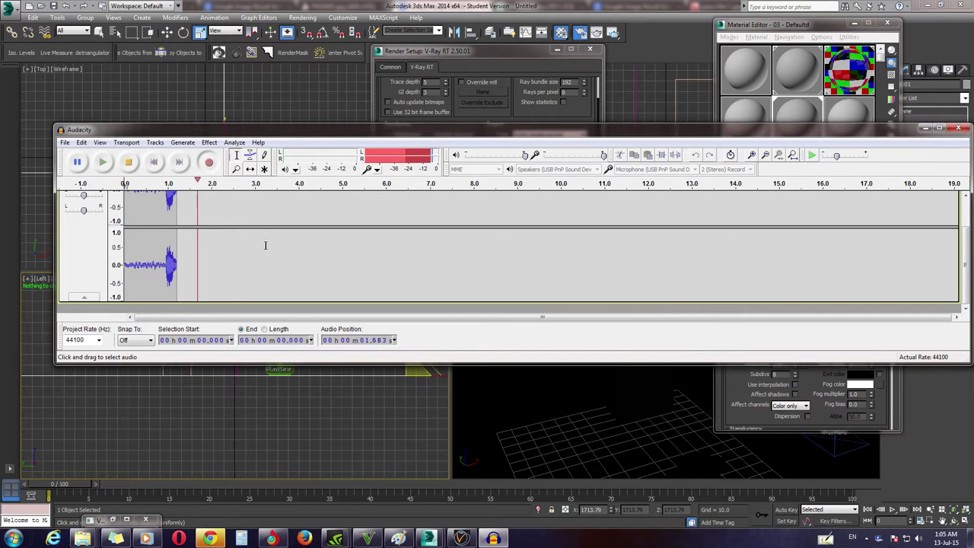
Step: Let Audacity keep recording the narration and bring up the Chrome glass-film references
scroll(289, 242, up, 2)
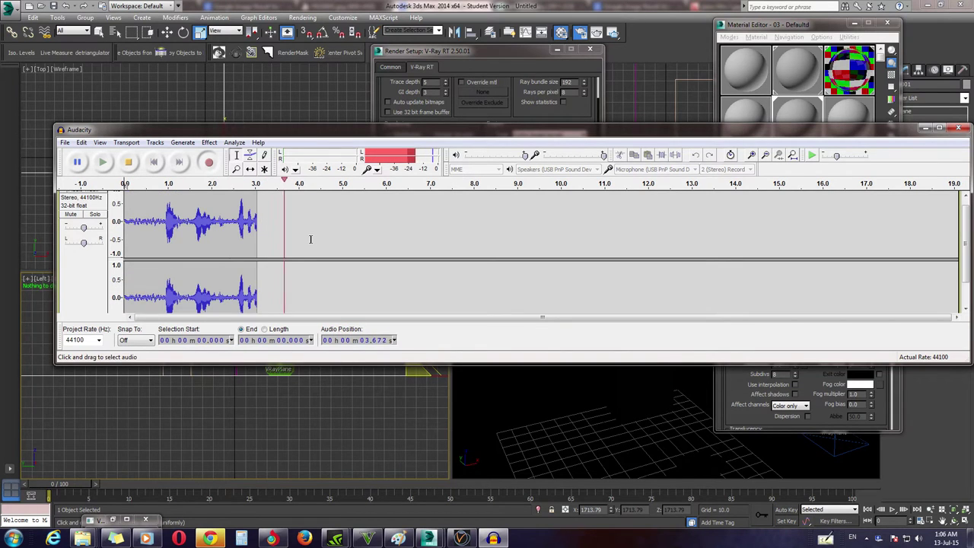
click(272, 538)
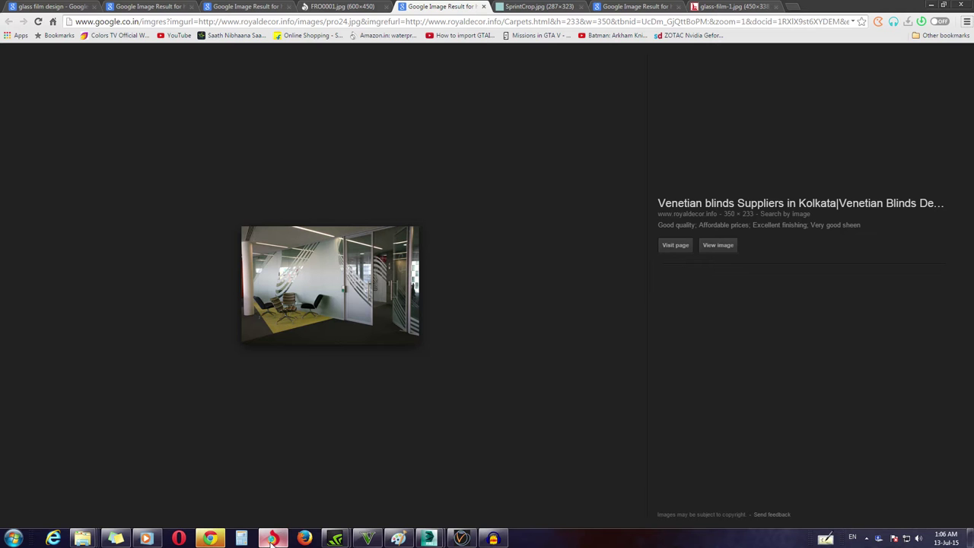
Step: Browse the FRO0001.jpg and Studio Paname glass-film reference tabs
click(327, 7)
click(239, 6)
click(152, 7)
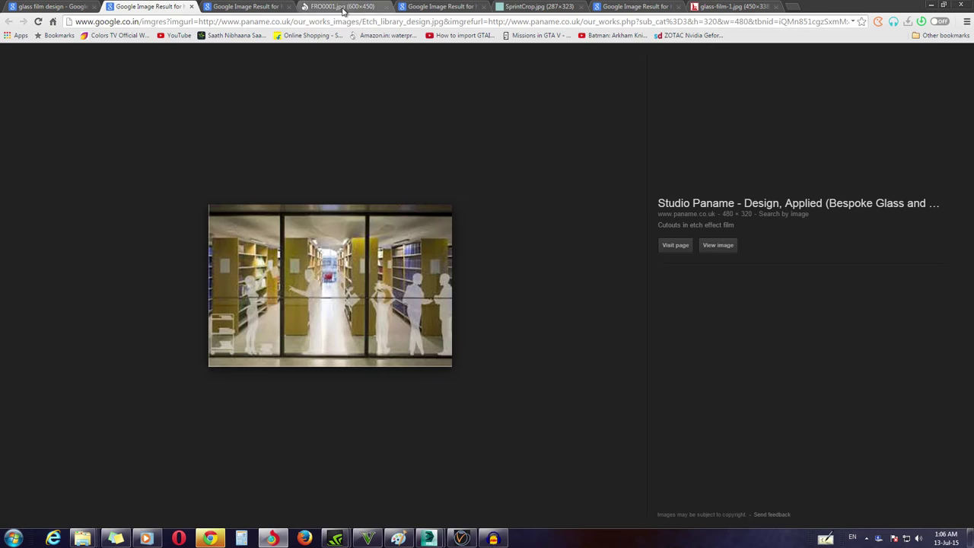
click(343, 7)
click(430, 7)
Step: Check the SprintCrop, Venetian blinds, Frosted Glass Film and glass-film-1.jpg references, then return to 3ds Max
click(533, 7)
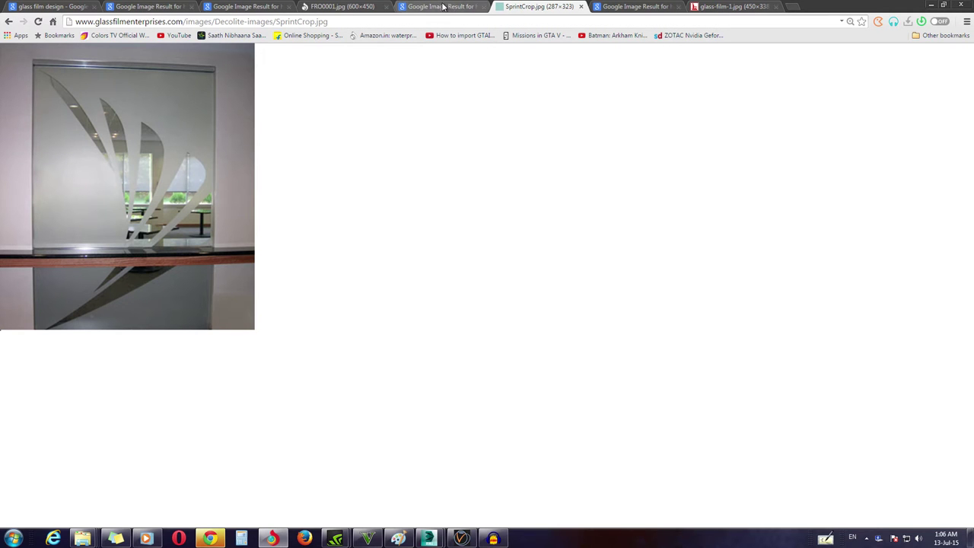
click(442, 6)
click(558, 6)
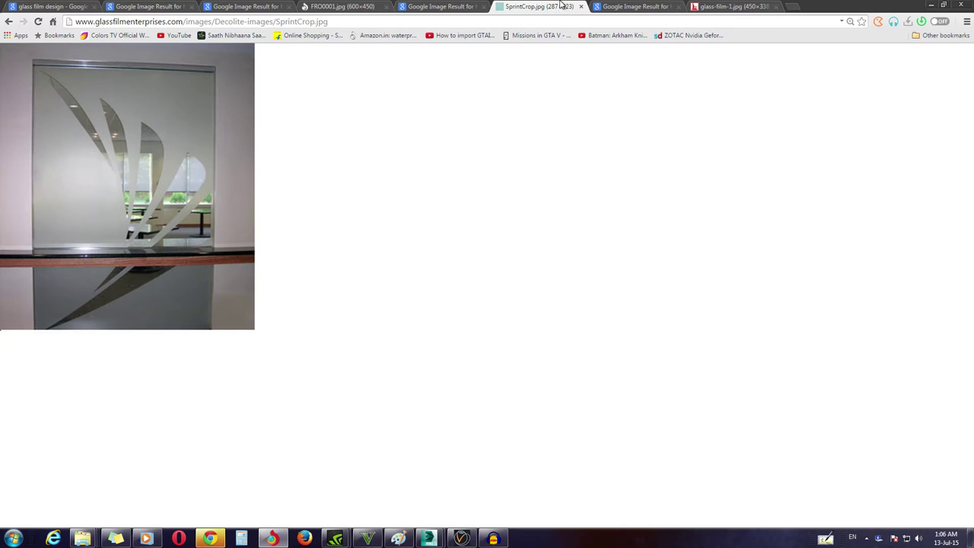
click(614, 6)
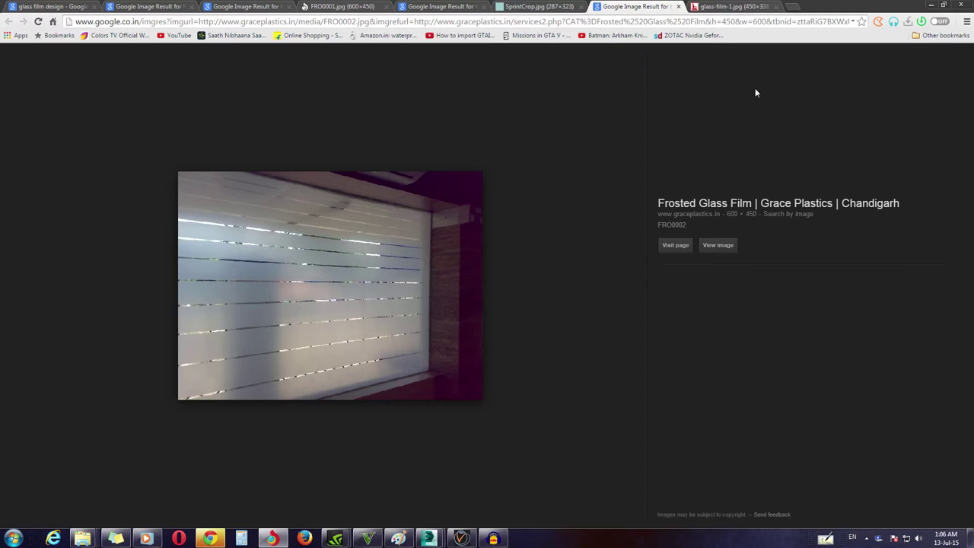
click(731, 6)
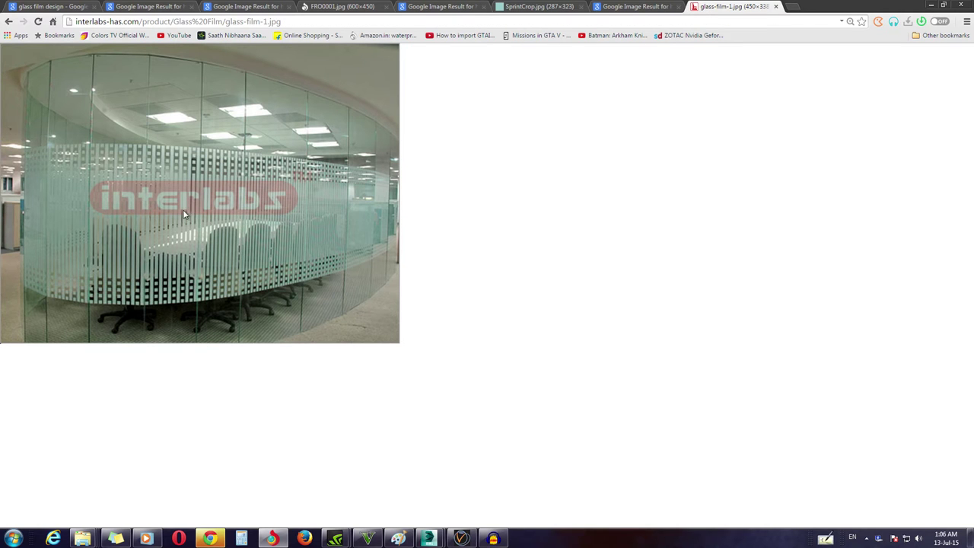
mouse_move(428, 539)
click(392, 486)
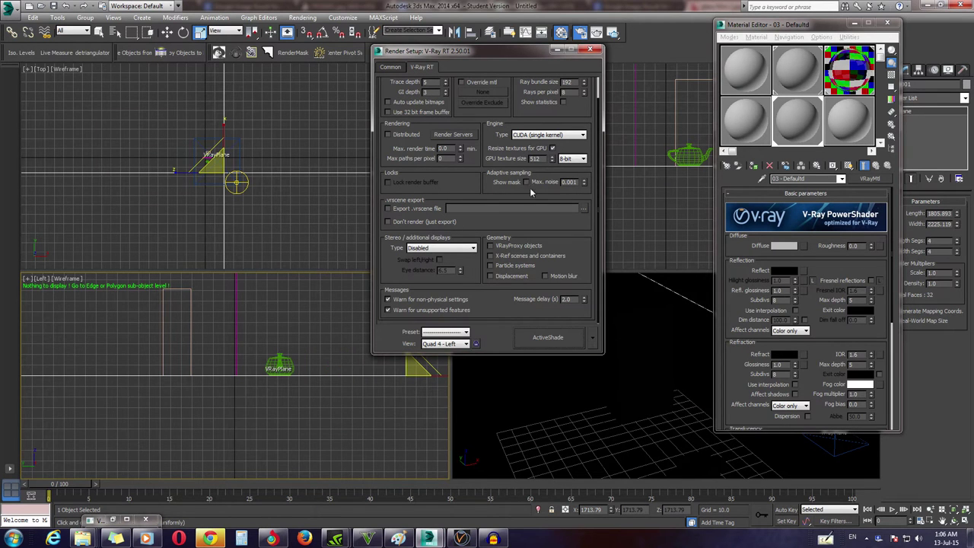
Step: Start a V-Ray ActiveShade preview, close it and restart it to render box, teapot and glass
click(536, 341)
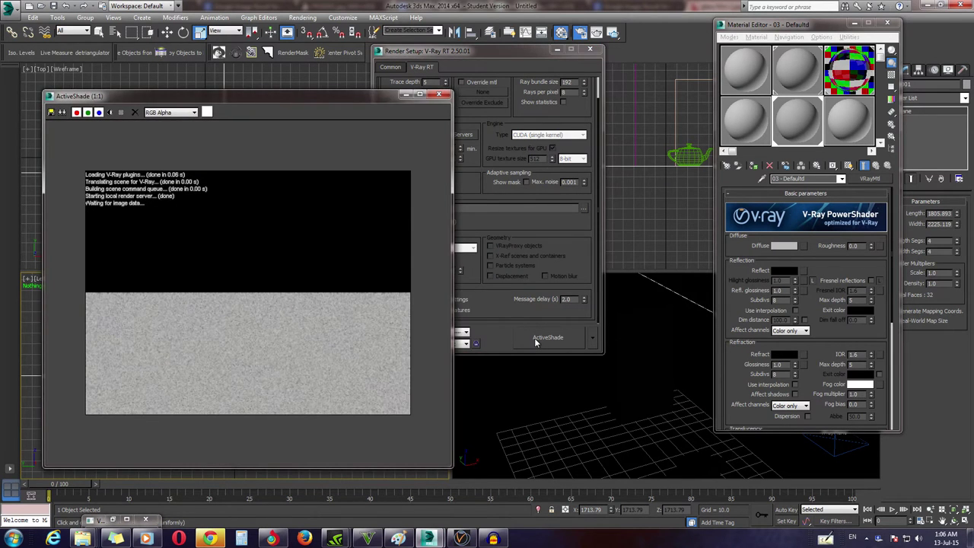
click(439, 94)
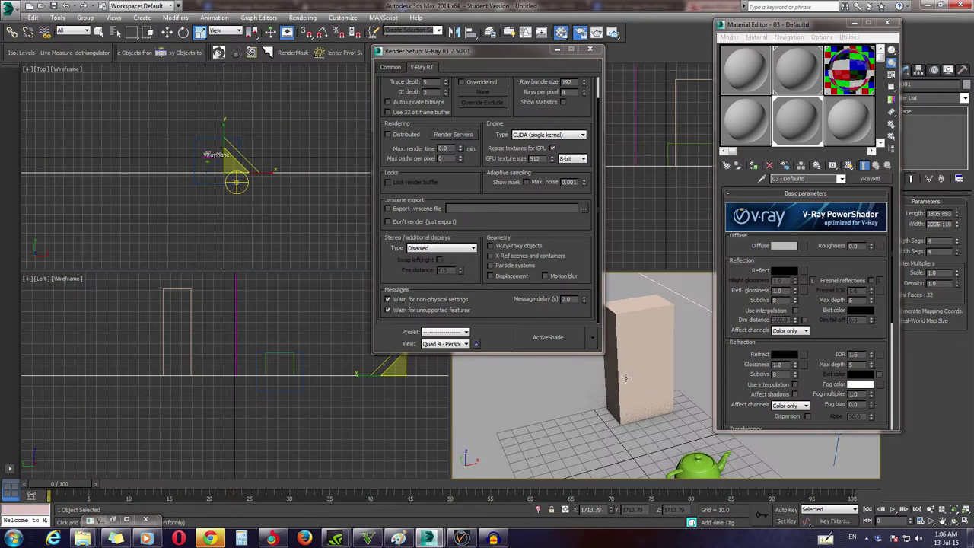
click(541, 337)
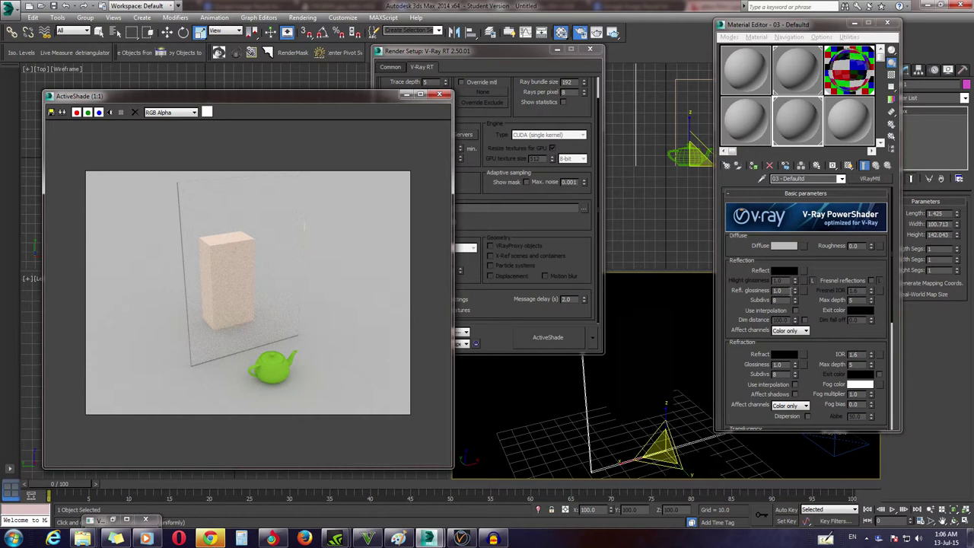
scroll(828, 272, down, 2)
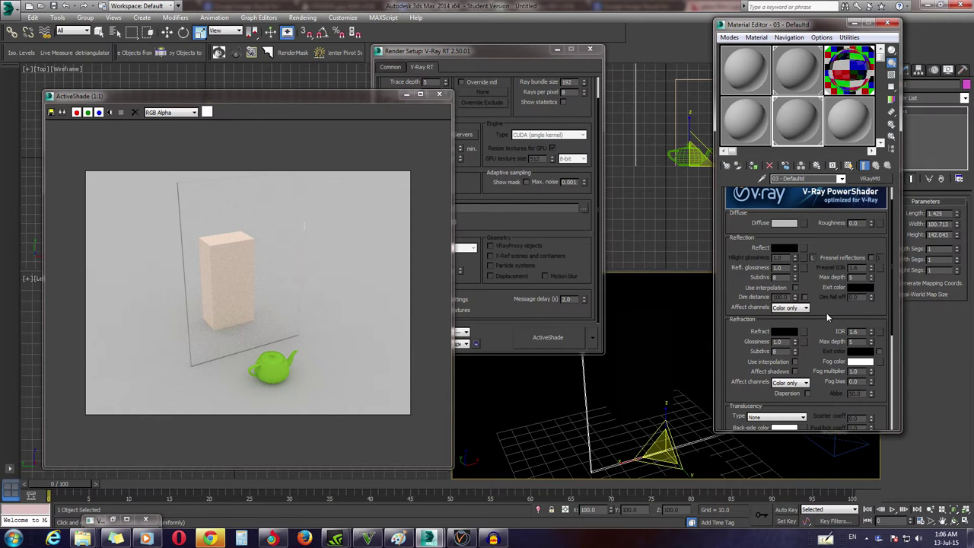
click(787, 335)
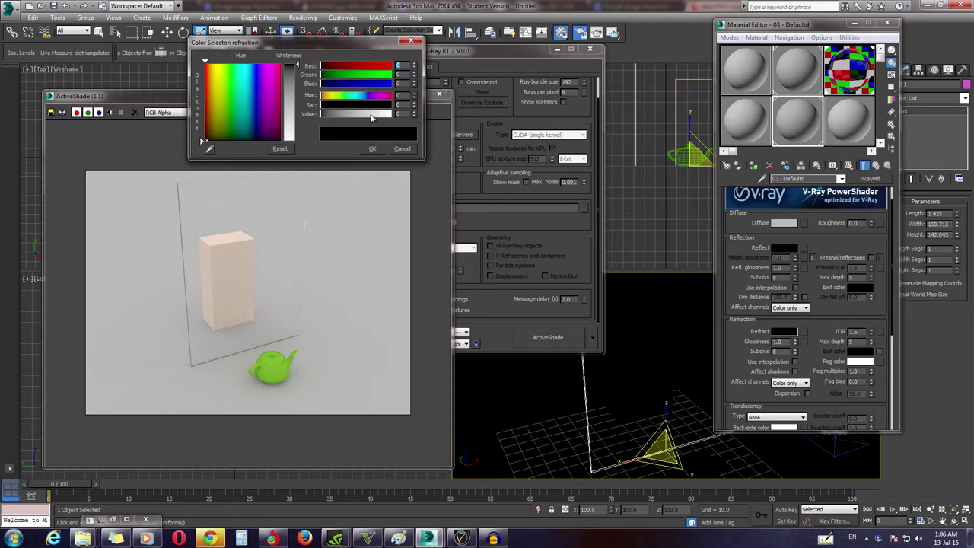
Step: Nudge the refraction colour to 13 and make the glass reflect white with Fresnel
drag(321, 114, 320, 113)
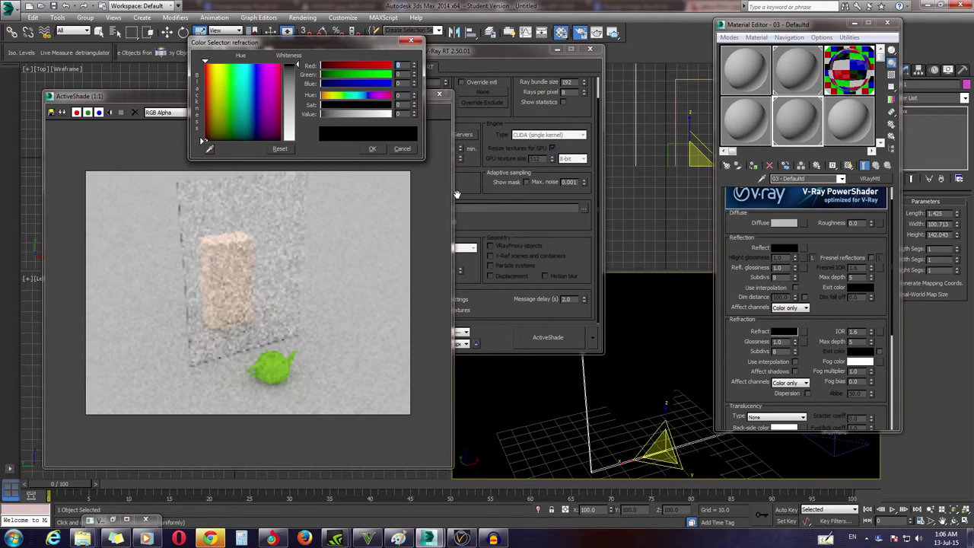
click(403, 150)
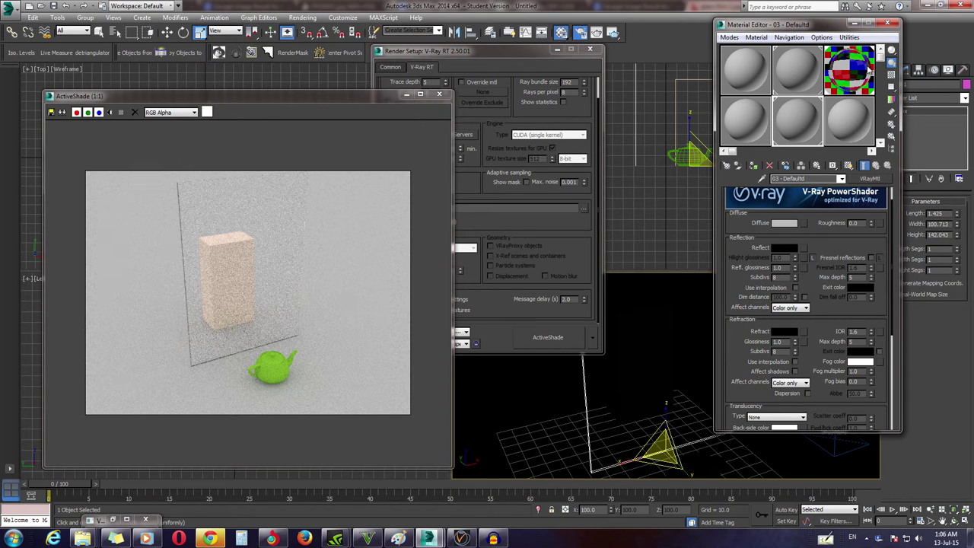
click(870, 69)
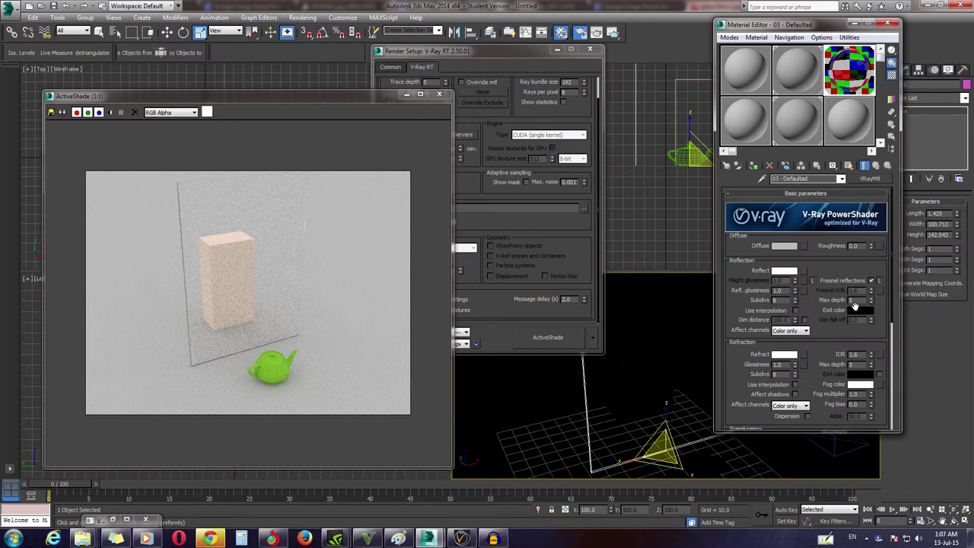
Step: Set the glass material's Refract colour to mid-grey RGB 134, 134, 134
click(784, 354)
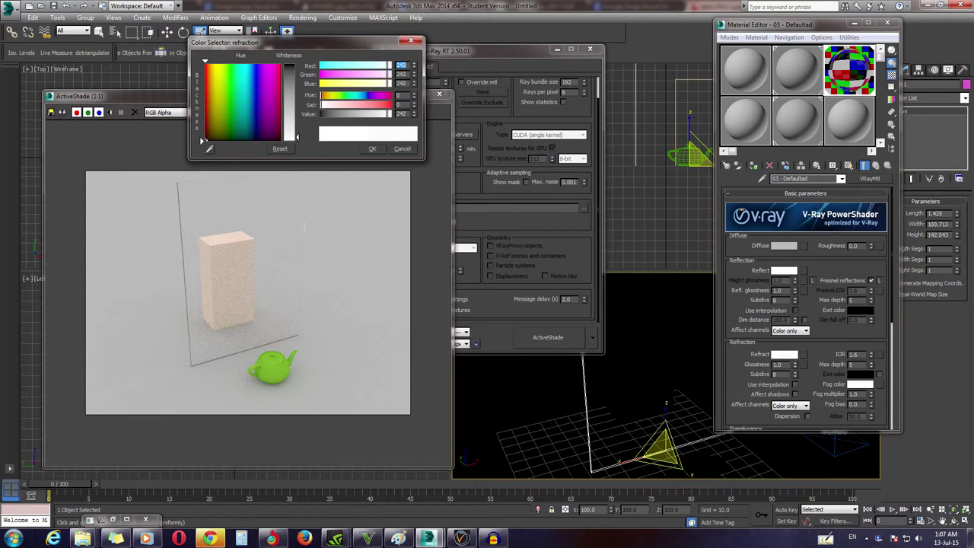
drag(299, 143, 297, 66)
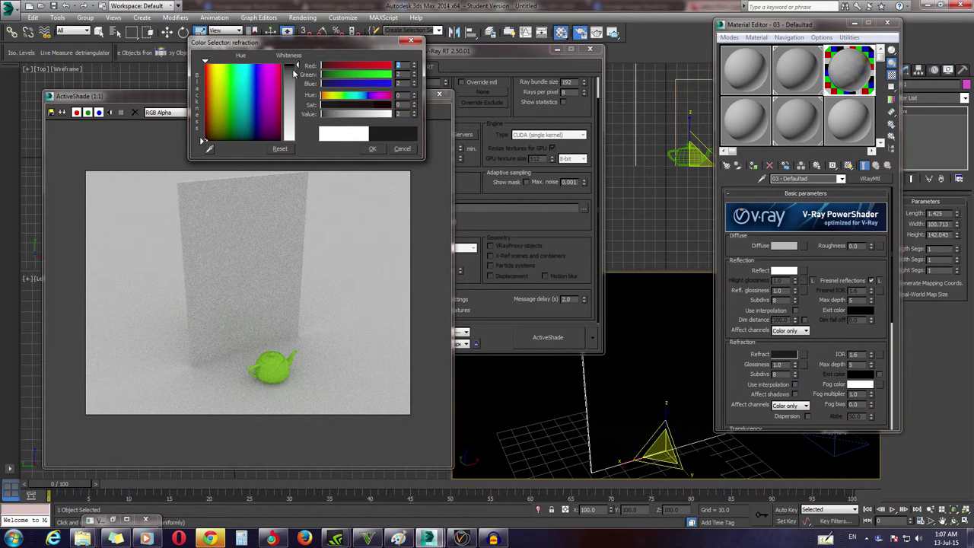
drag(297, 66, 299, 94)
click(293, 104)
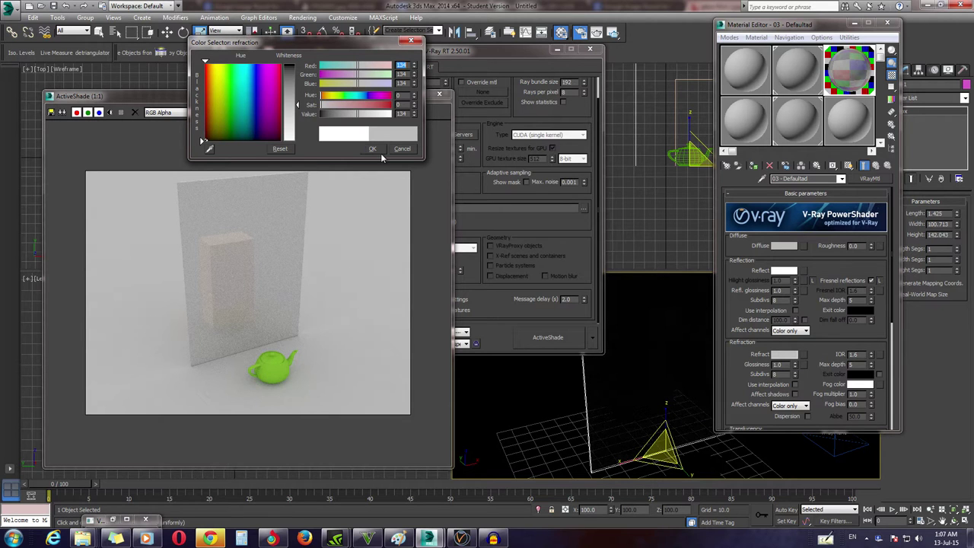
Step: Lower Refraction Glossiness to 0.83 and zoom the preview to check the frosting
click(796, 369)
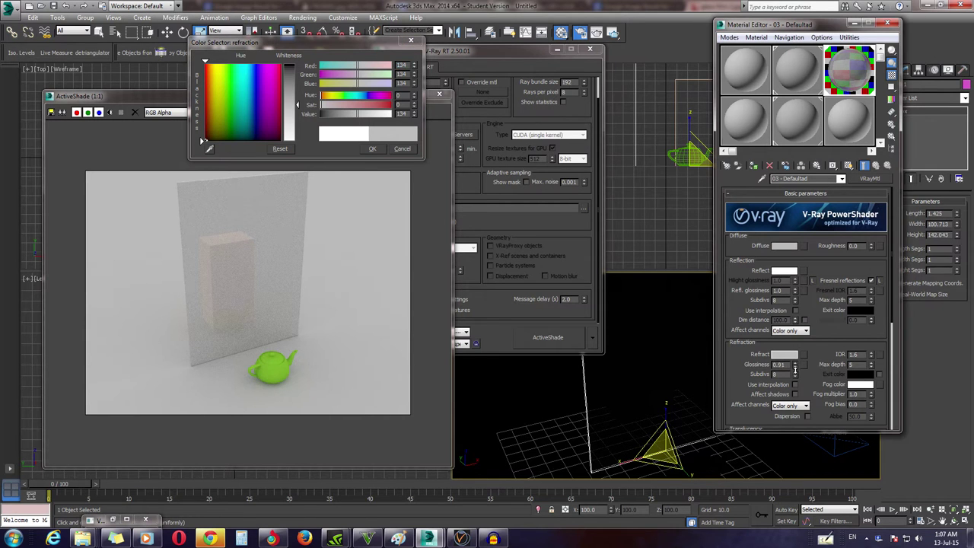
click(795, 371)
click(795, 371)
click(226, 255)
scroll(226, 254, up, 1)
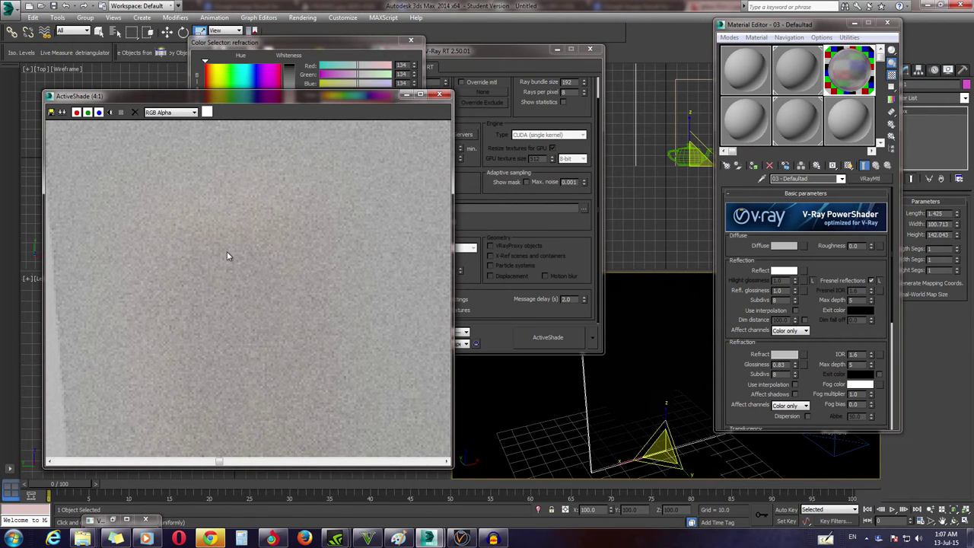
scroll(227, 256, down, 1)
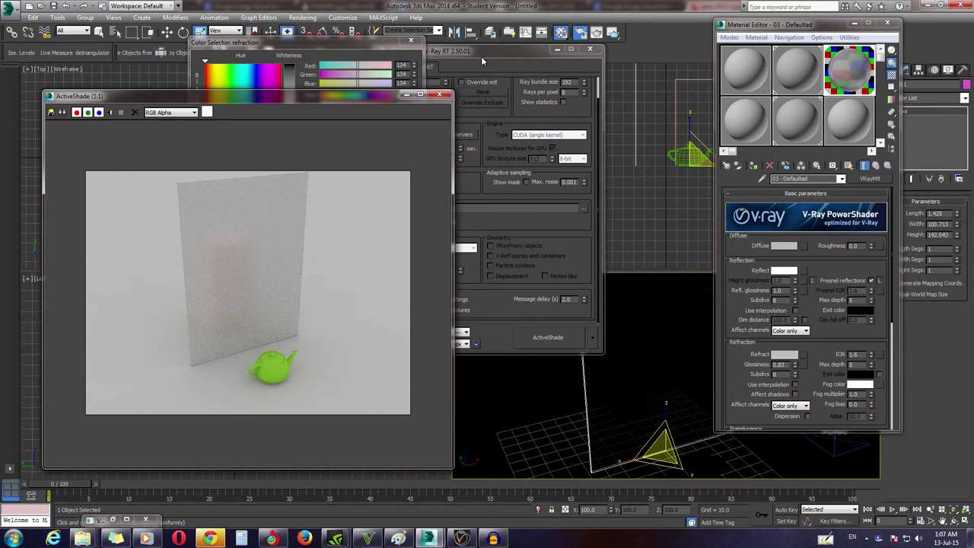
Step: Brighten the Refract colour to a whiteness of 206 for a lighter frosted pane
click(306, 43)
drag(273, 46, 371, 48)
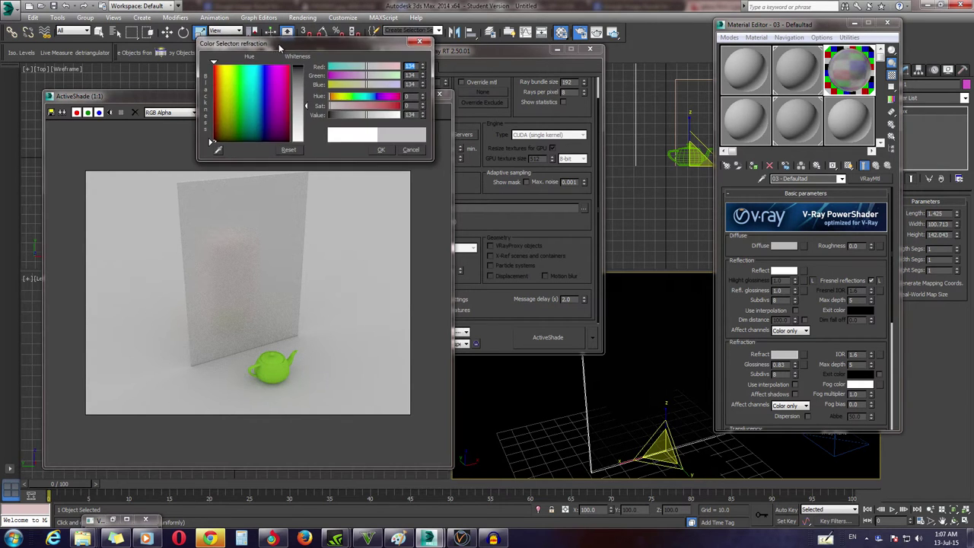
drag(399, 112, 398, 105)
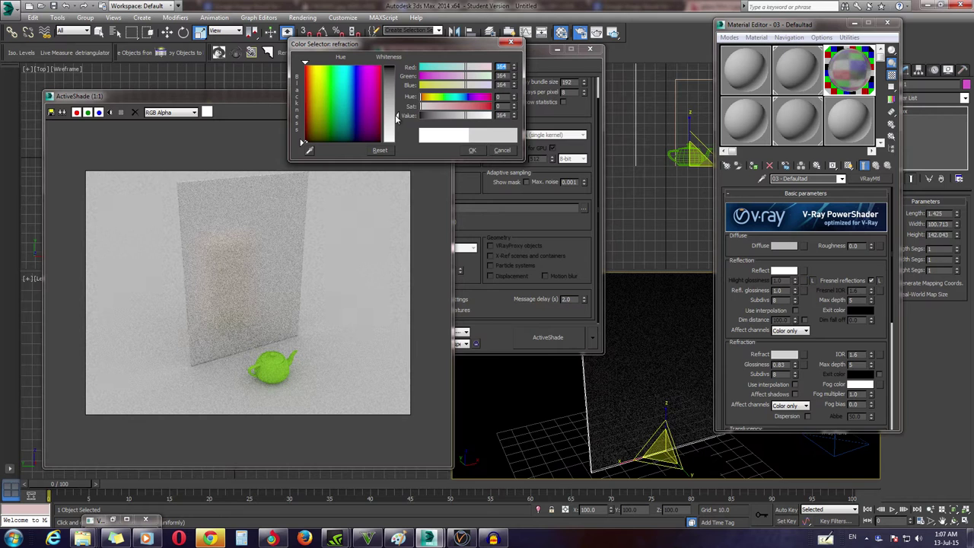
drag(399, 116, 402, 133)
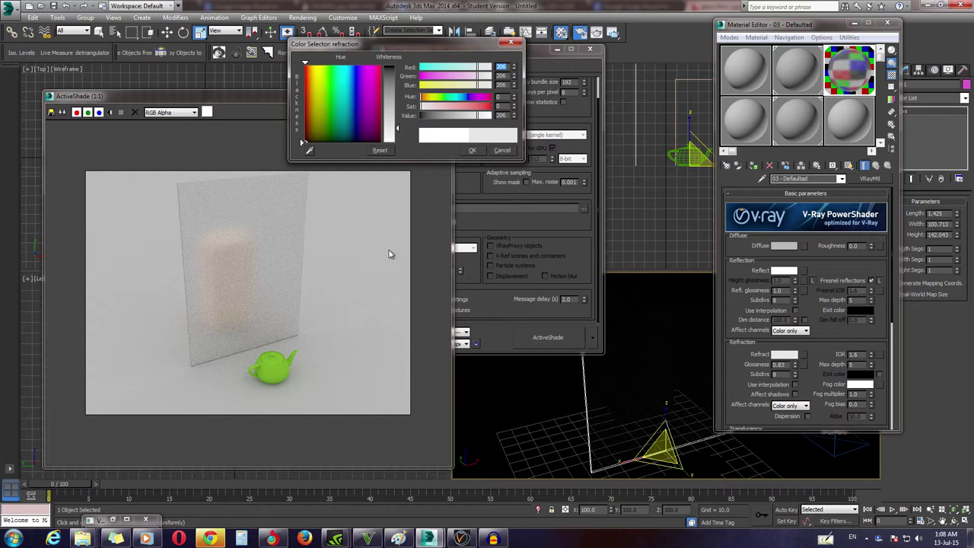
click(287, 533)
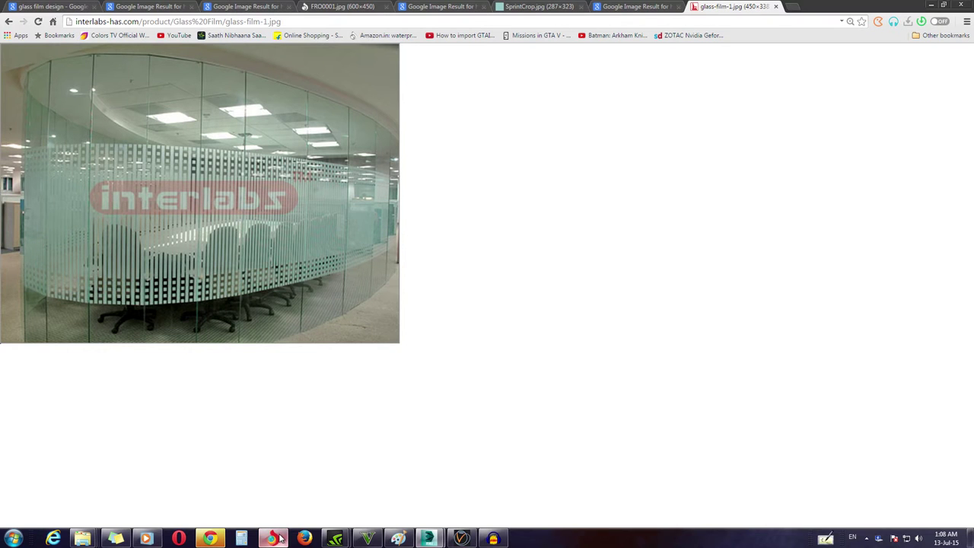
Step: Compare the Venetian blinds and FRO0001.jpg references, then minimize Chrome back to 3ds Max
click(427, 6)
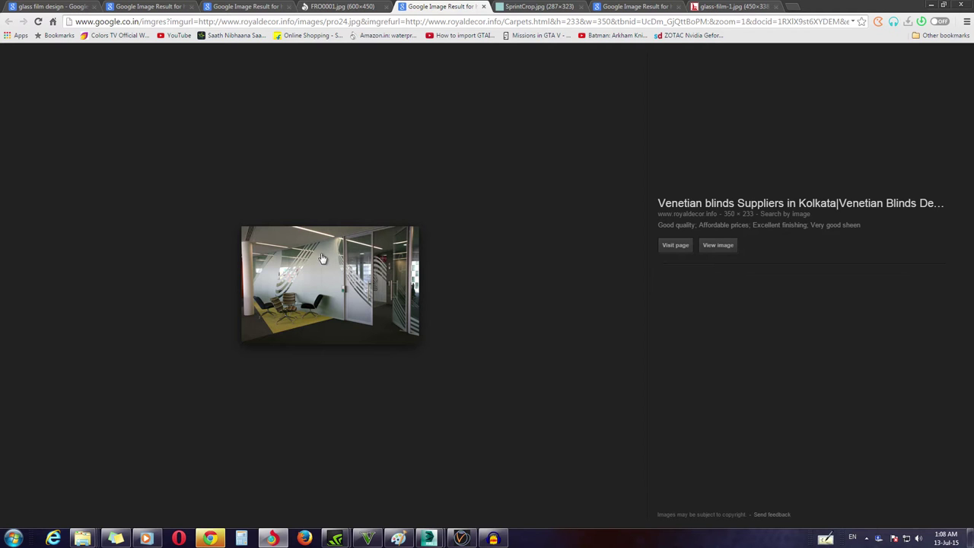
click(303, 9)
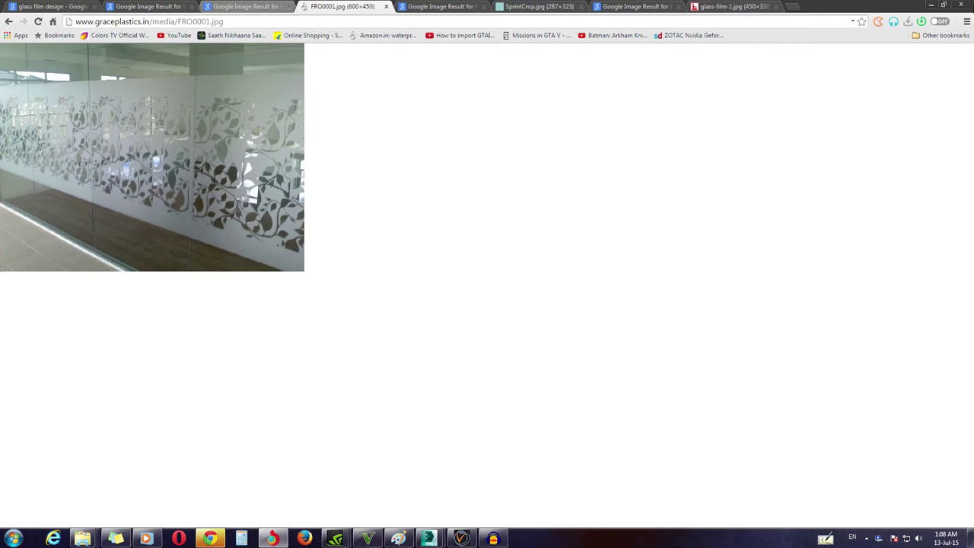
key(ctrl+shift+Tab)
click(932, 6)
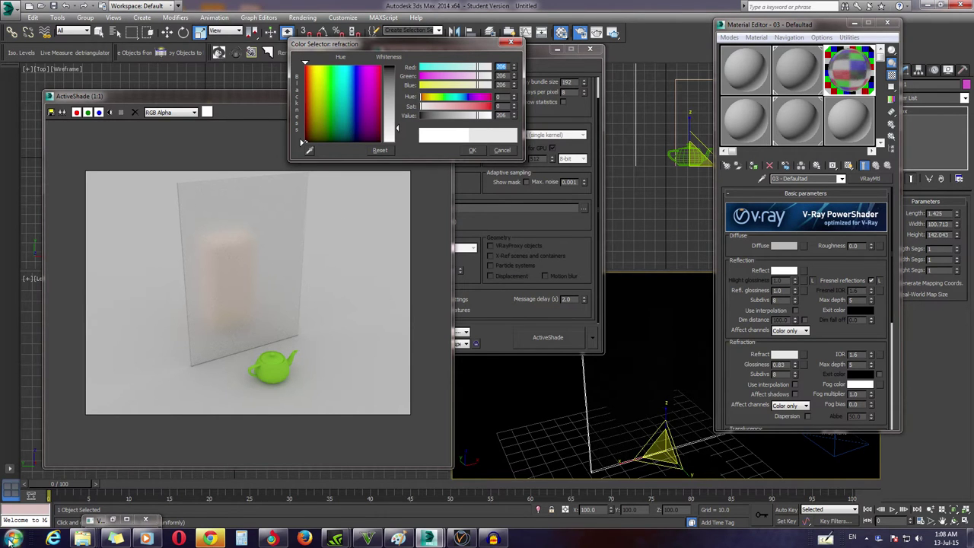
Step: Close the ActiveShade preview window of the frosted pane
key(super)
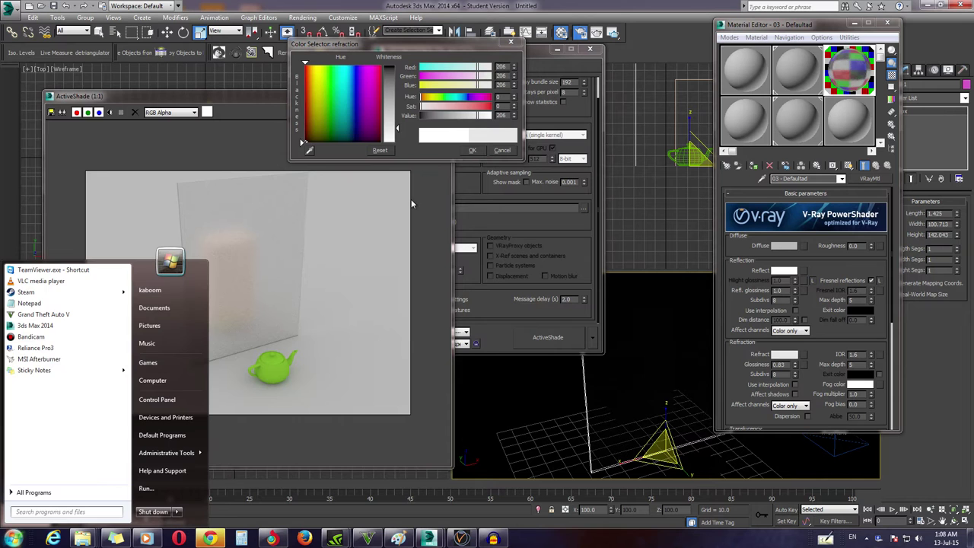
click(411, 204)
click(501, 150)
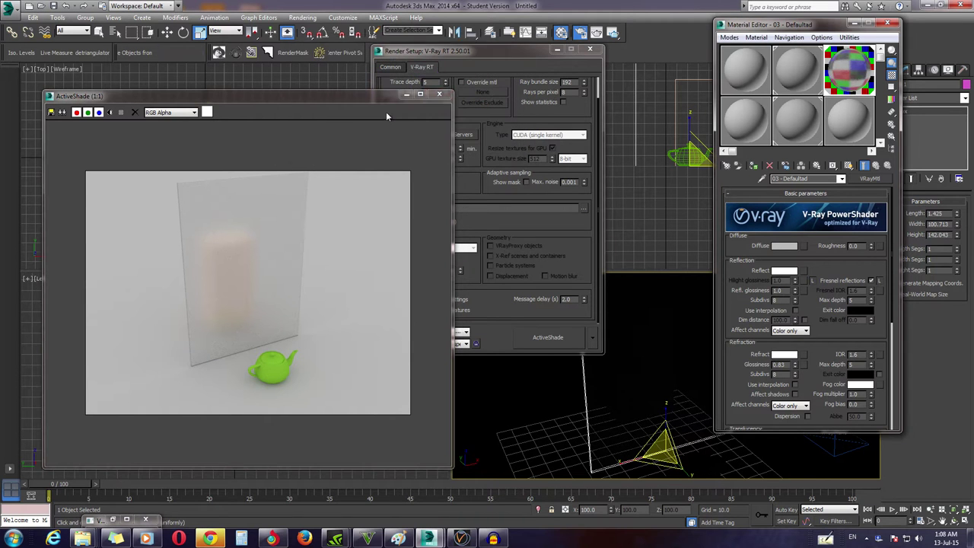
click(439, 94)
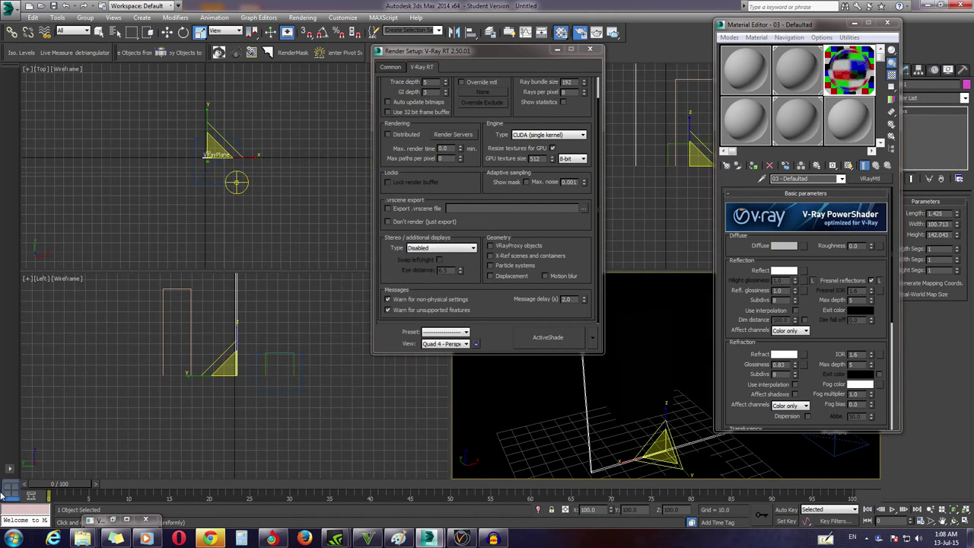
Step: Launch Paint from Start > All Programs > Accessories
click(13, 539)
click(49, 491)
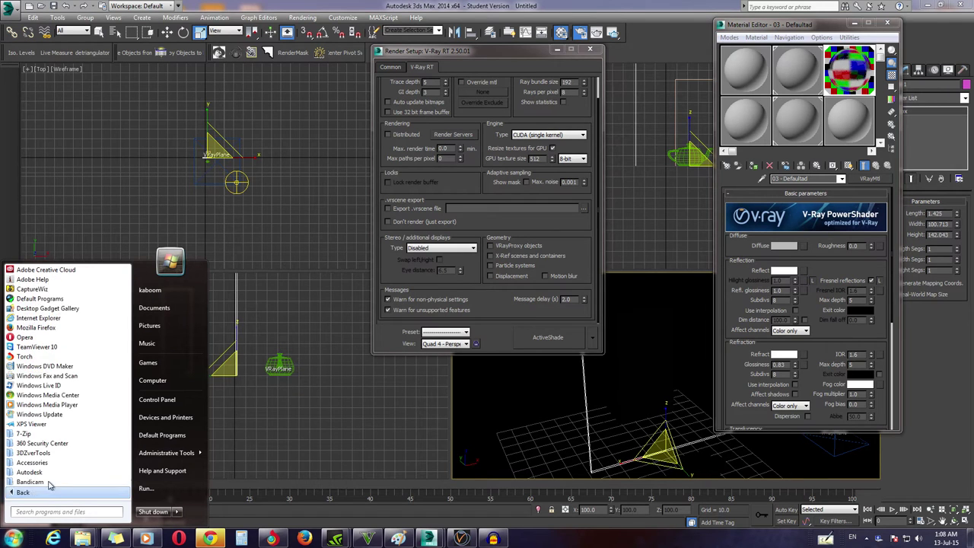
scroll(31, 358, down, 4)
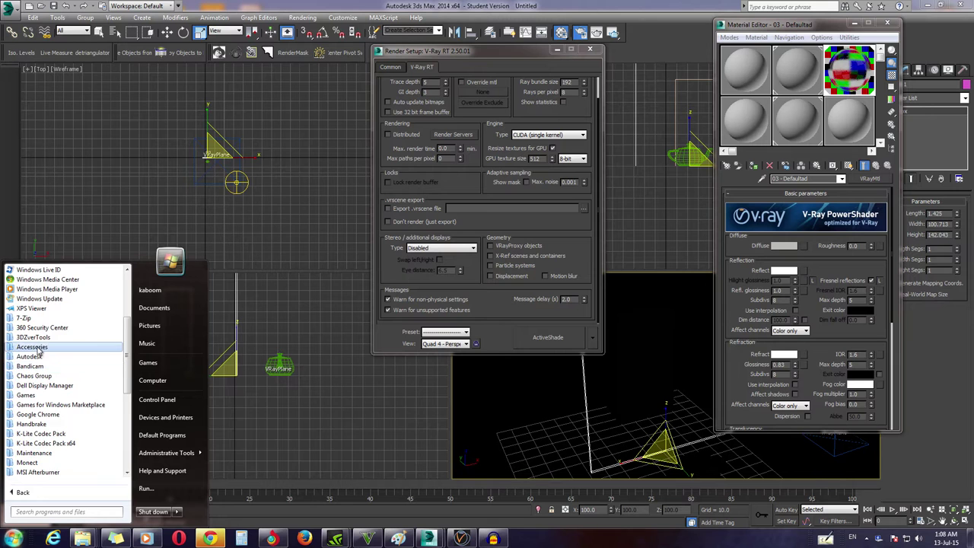
click(39, 352)
click(38, 364)
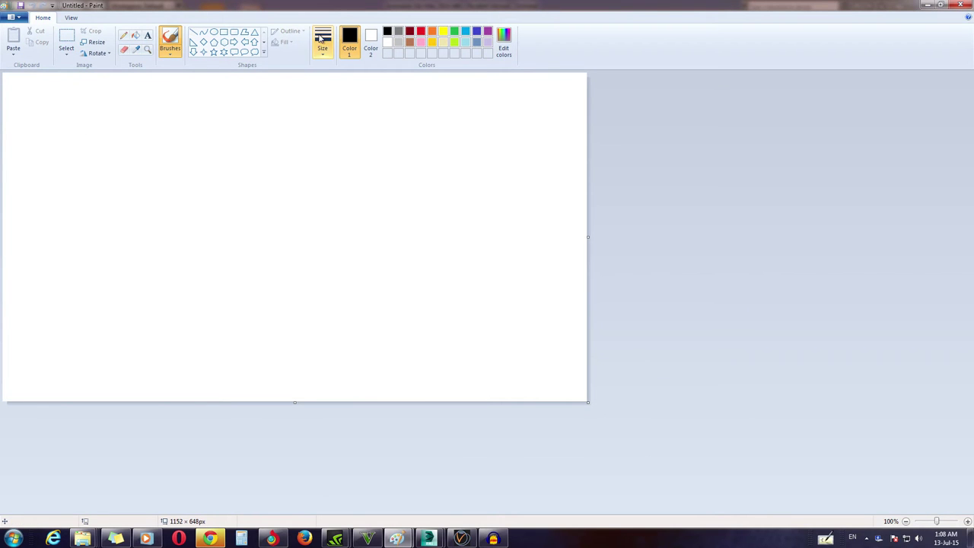
Step: Draw two horizontal black lines across the top of the canvas with the Line shape
click(214, 41)
click(193, 32)
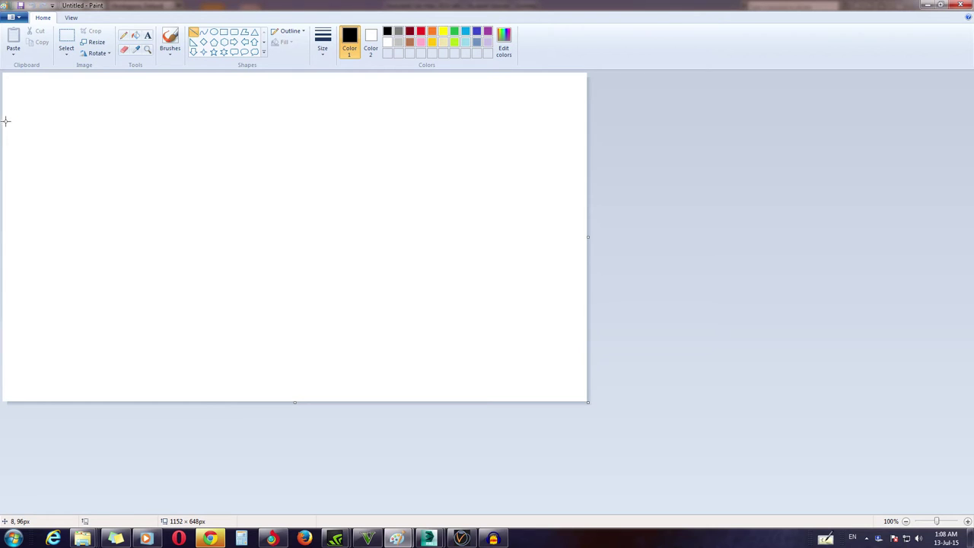
drag(4, 118, 576, 119)
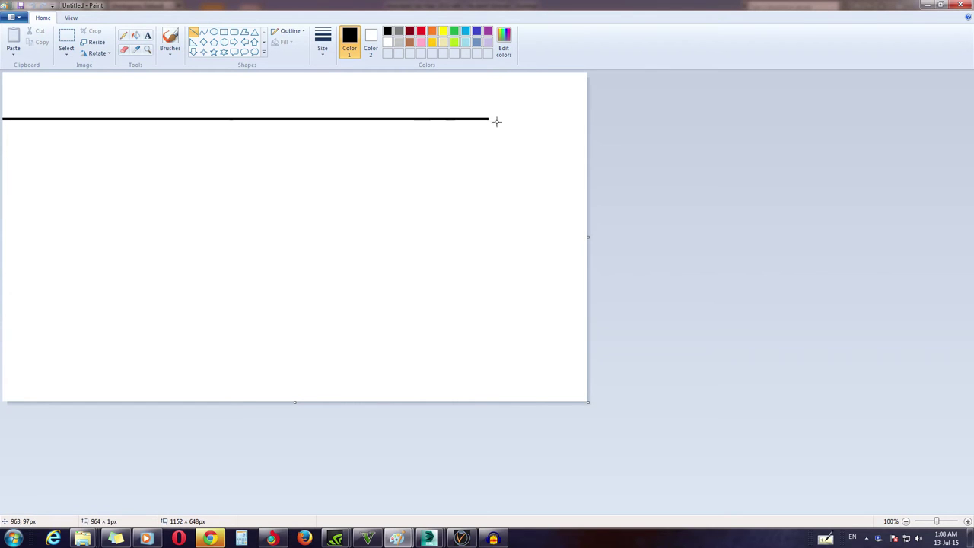
drag(587, 118, 587, 118)
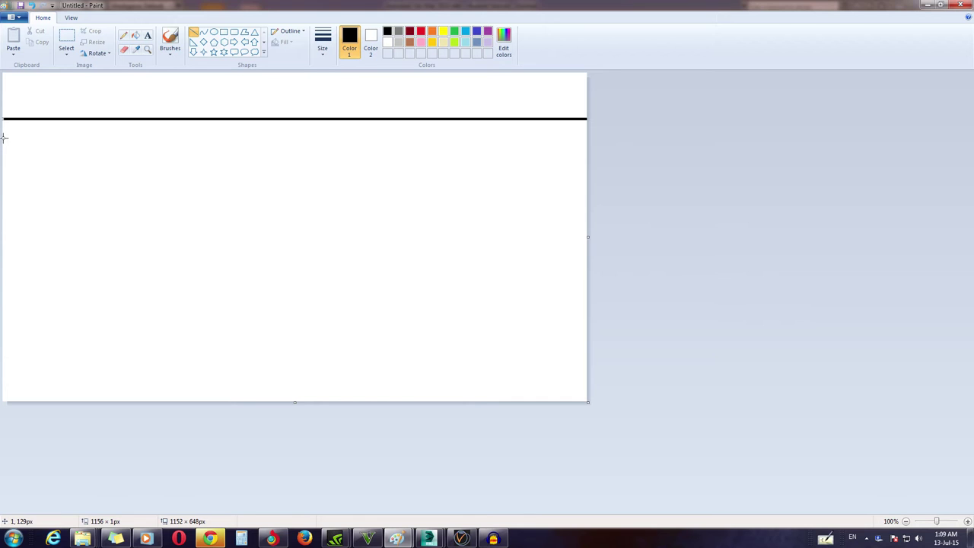
shift+drag(4, 137, 587, 144)
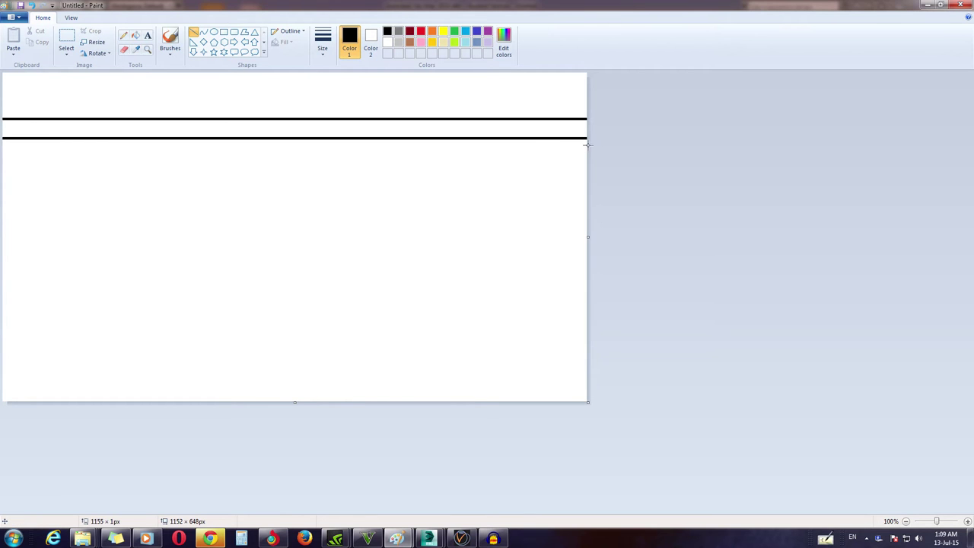
Step: Scatter about thirteen outlined stars of various sizes below the top lines
click(214, 52)
mouse_move(20, 153)
mouse_down()
mouse_move(68, 197)
mouse_move(140, 205)
mouse_up()
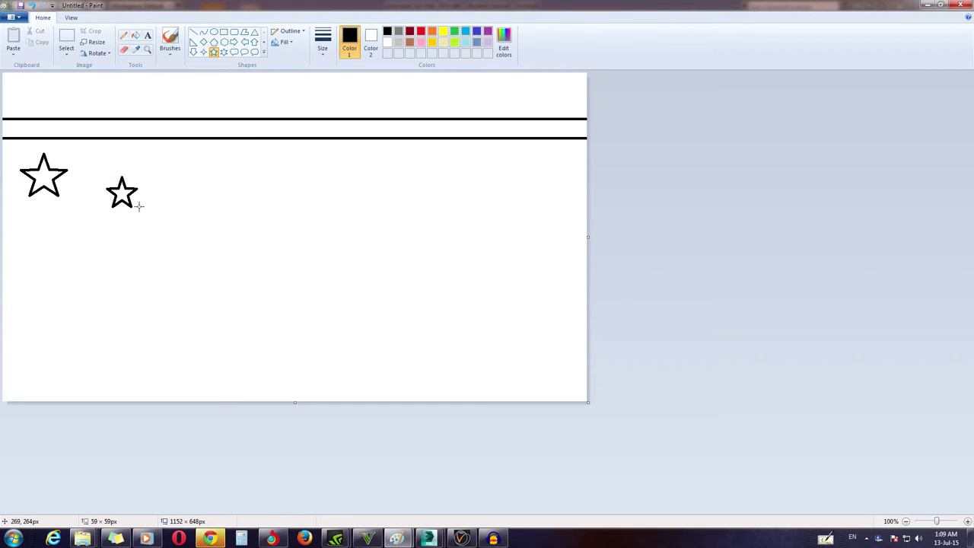
mouse_move(197, 164)
mouse_down()
mouse_move(220, 186)
mouse_move(210, 243)
mouse_up()
drag(277, 179, 303, 212)
drag(237, 206, 259, 228)
drag(337, 162, 370, 195)
drag(319, 234, 372, 287)
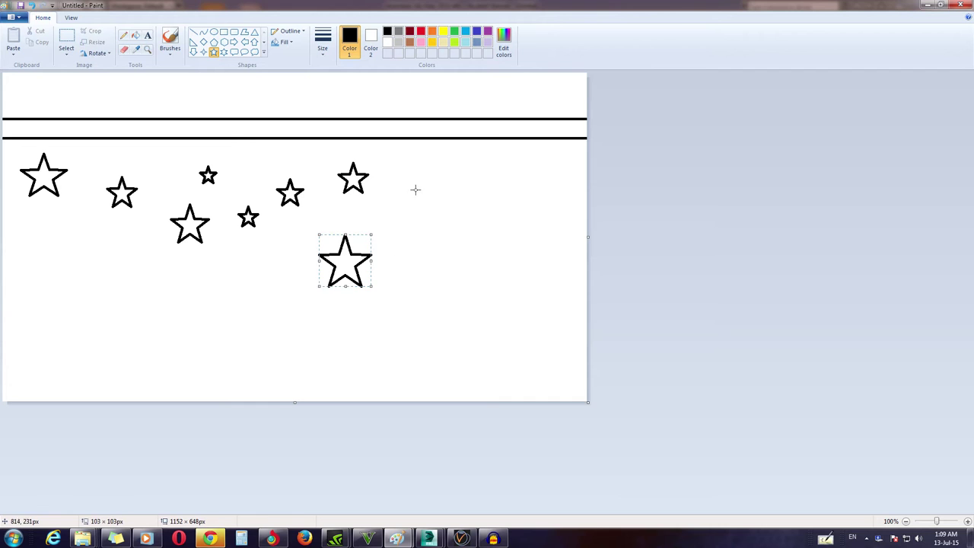
drag(414, 189, 461, 236)
drag(451, 148, 490, 185)
drag(522, 233, 565, 275)
drag(368, 204, 386, 223)
drag(255, 265, 287, 297)
drag(123, 254, 148, 280)
mouse_move(21, 213)
mouse_down()
mouse_move(57, 248)
mouse_move(116, 245)
mouse_up()
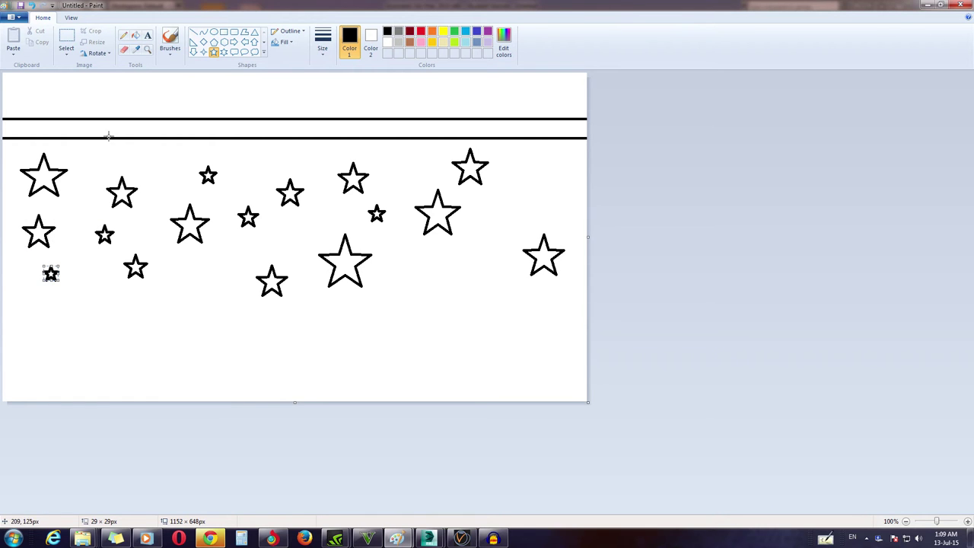
Step: Draw two more horizontal lines across the canvas beneath the stars
click(193, 32)
drag(3, 308, 593, 308)
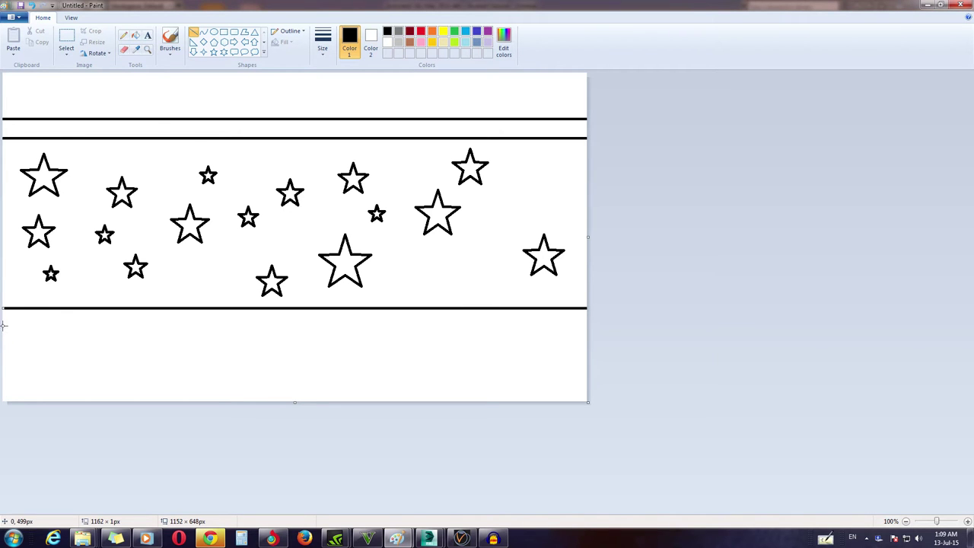
drag(3, 326, 609, 329)
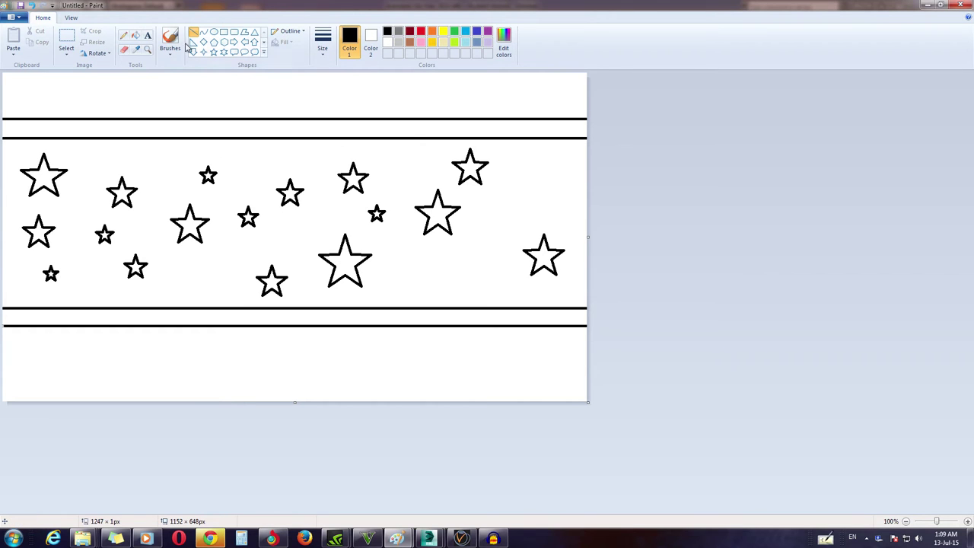
click(235, 42)
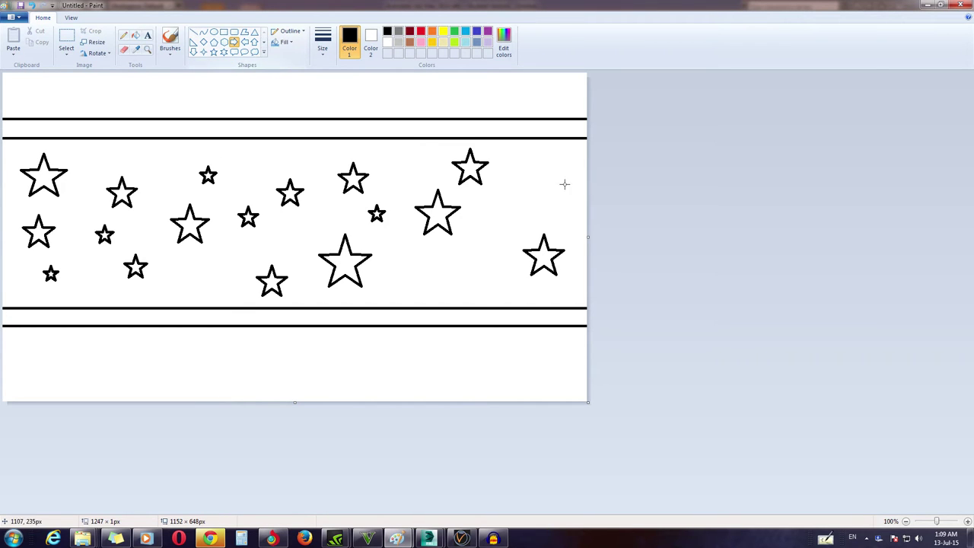
Step: Fill the first seven stars, including the large top-left one, solid black with the bucket
click(136, 36)
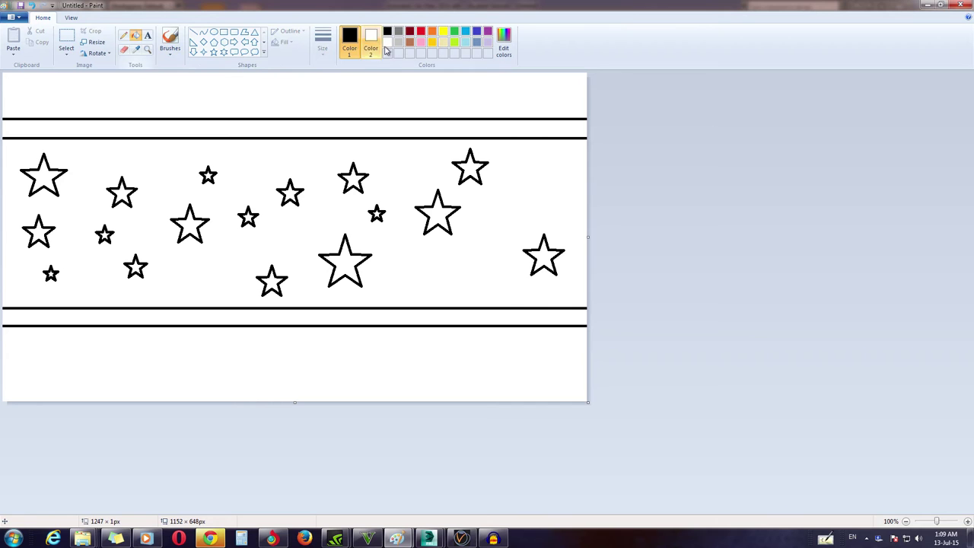
click(190, 224)
click(345, 259)
click(136, 267)
click(467, 180)
click(441, 221)
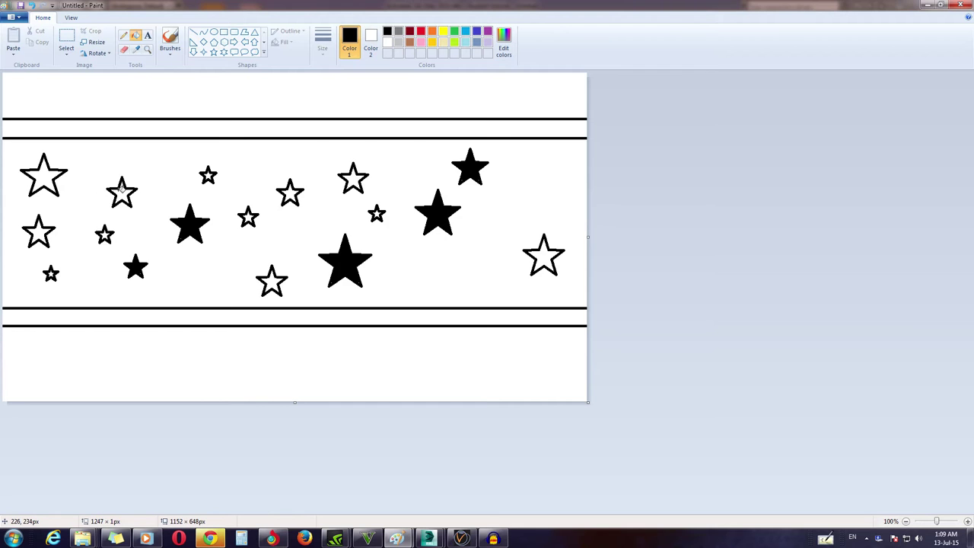
click(128, 194)
click(46, 174)
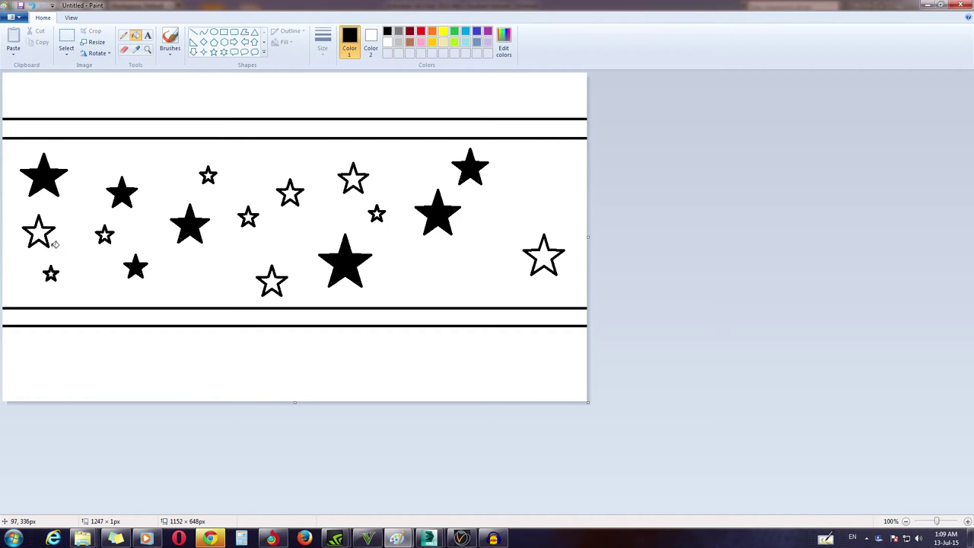
Step: Fill several more stars black, undo the latest fills, and refill one star
click(38, 230)
click(548, 260)
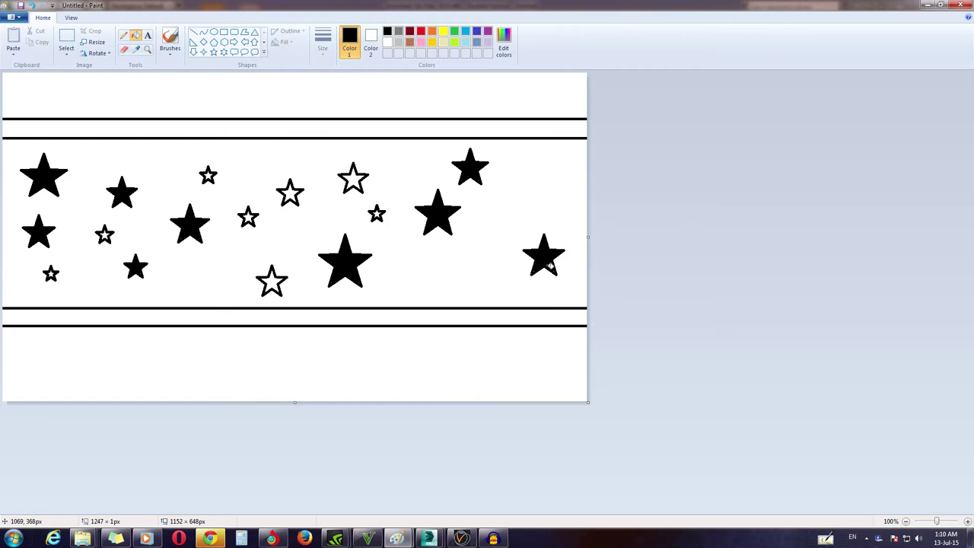
click(51, 276)
click(105, 237)
click(211, 178)
click(289, 193)
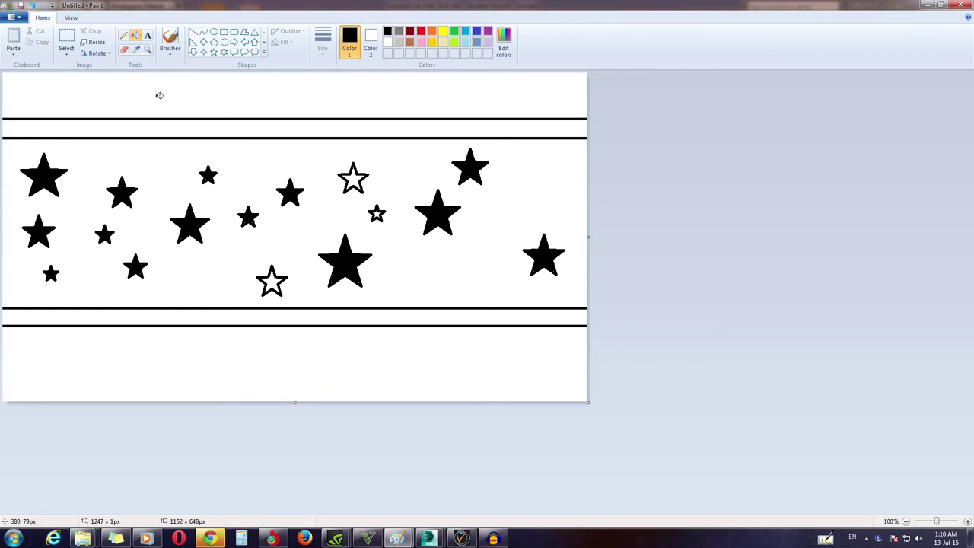
click(32, 6)
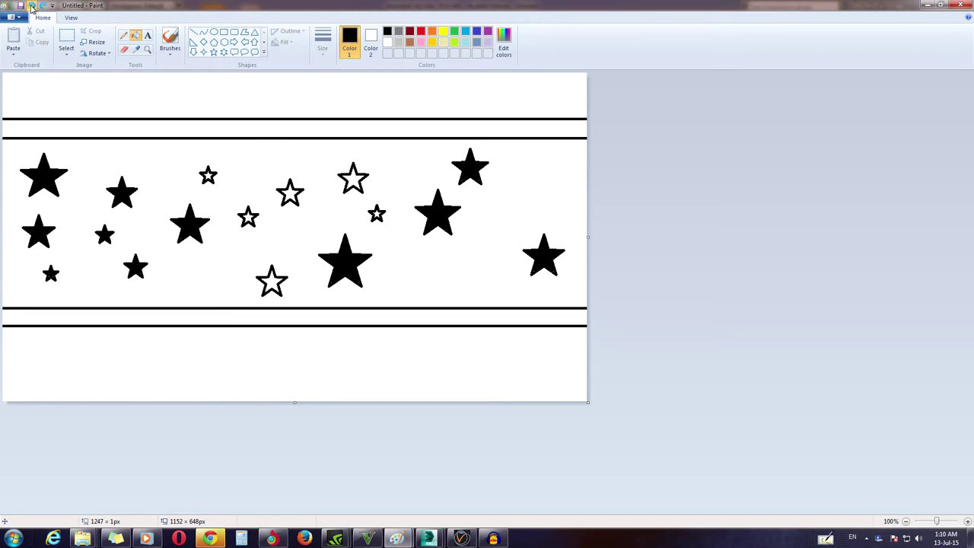
click(289, 192)
Step: Save the drawing as JPEG alpha.jpg in Libraries > Documents, then return to 3ds Max
click(21, 5)
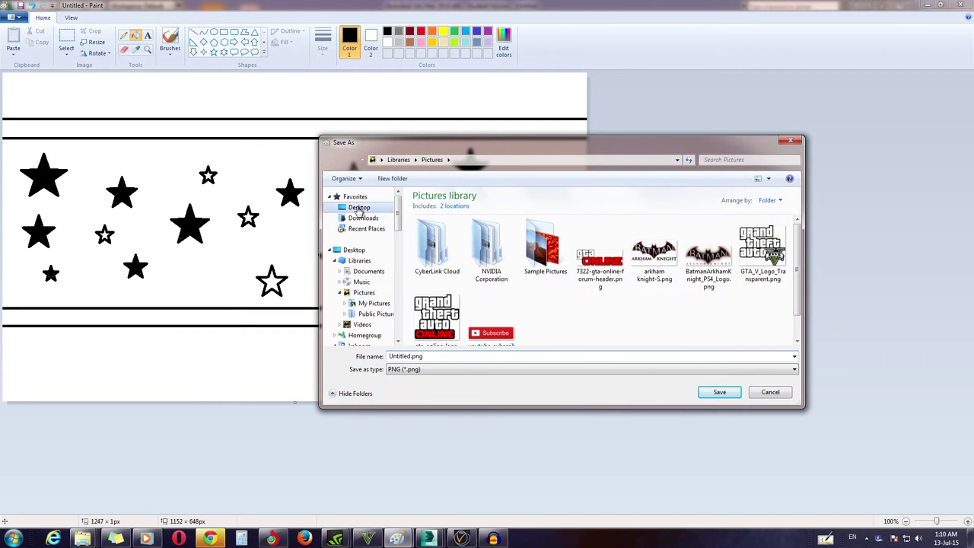
click(354, 249)
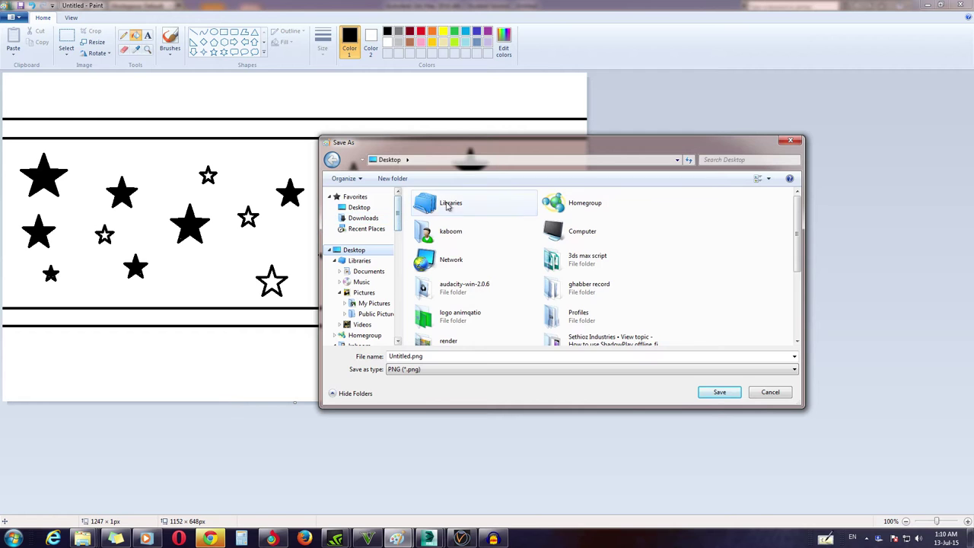
double_click(448, 204)
double_click(458, 230)
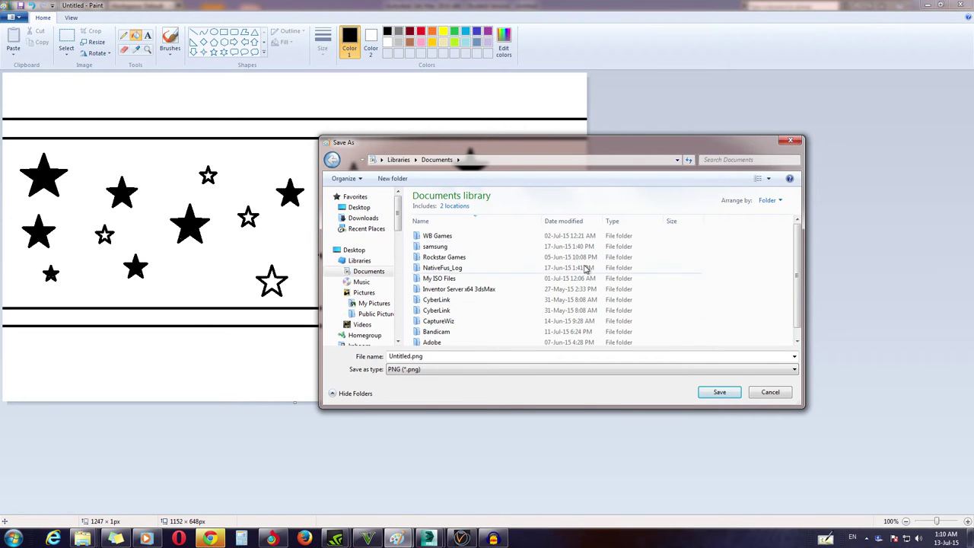
scroll(479, 253, down, 1)
click(444, 369)
click(428, 410)
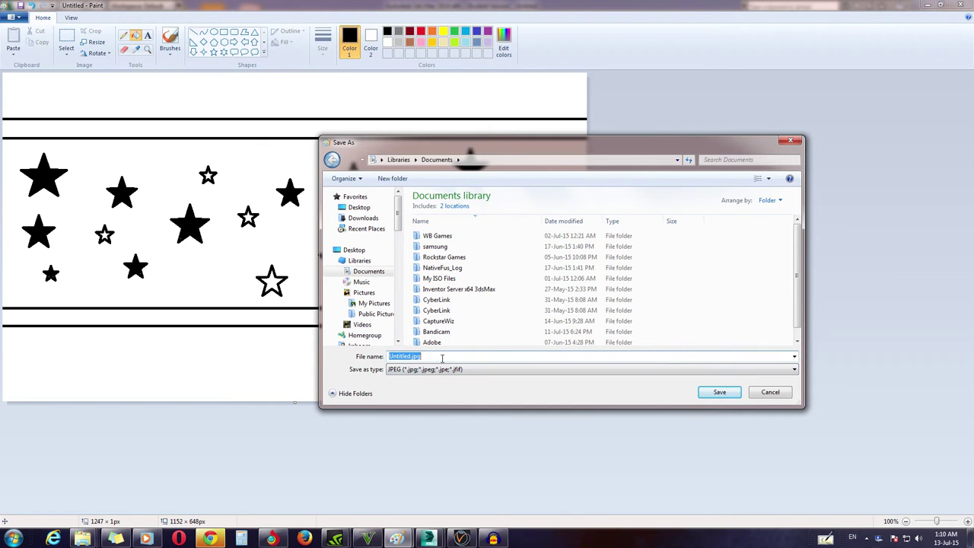
text(a)
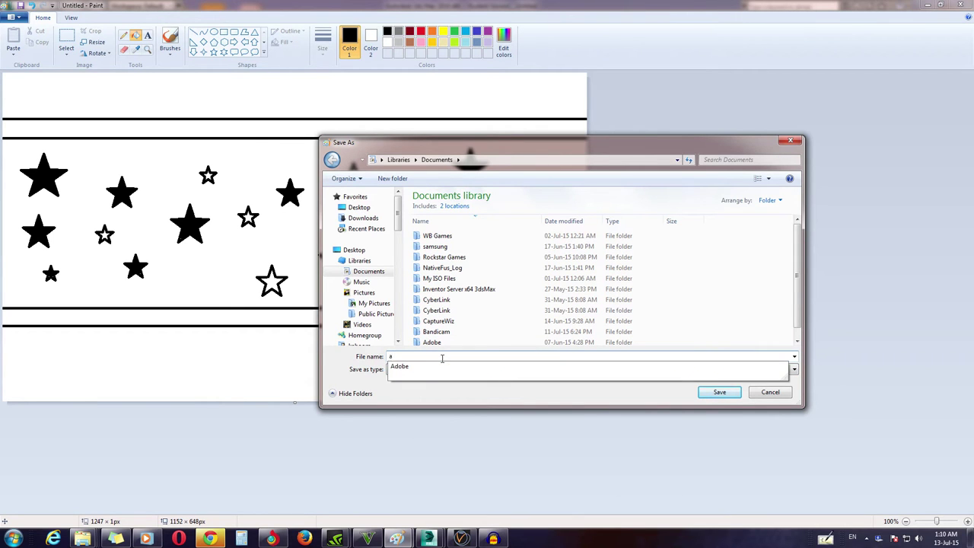
text(lpha)
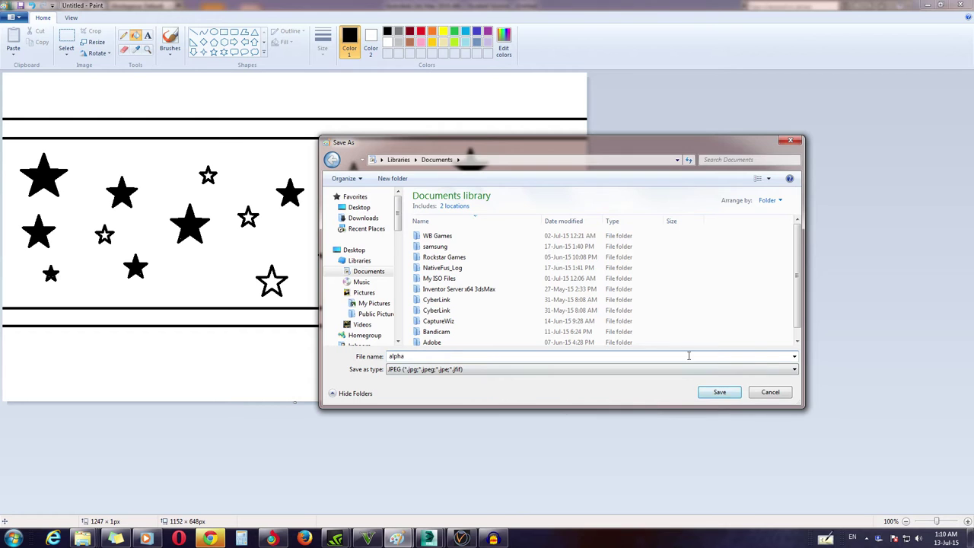
click(728, 392)
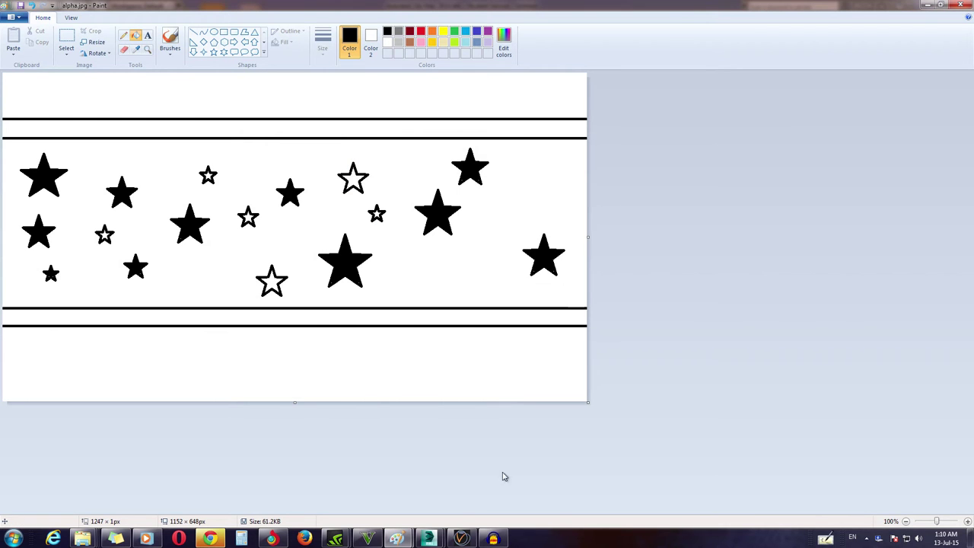
mouse_move(430, 538)
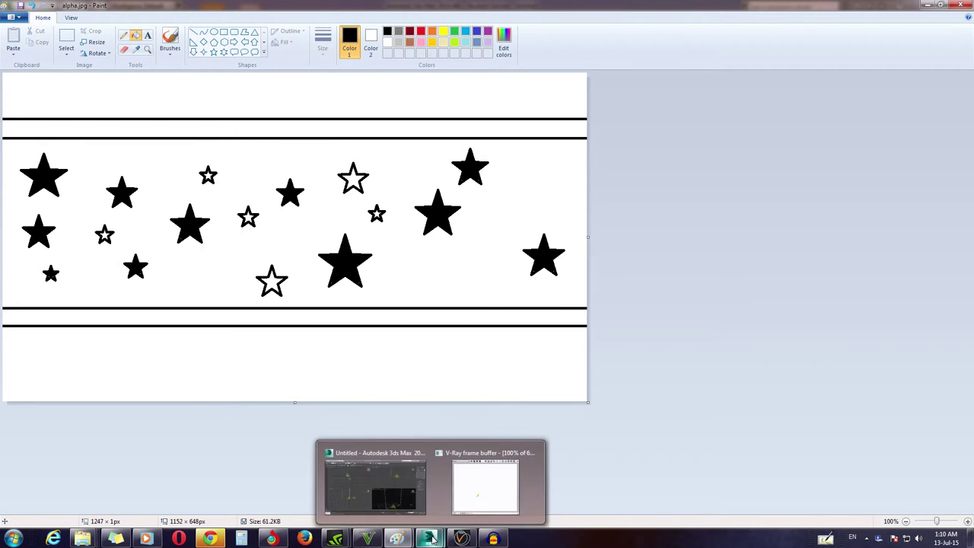
click(376, 480)
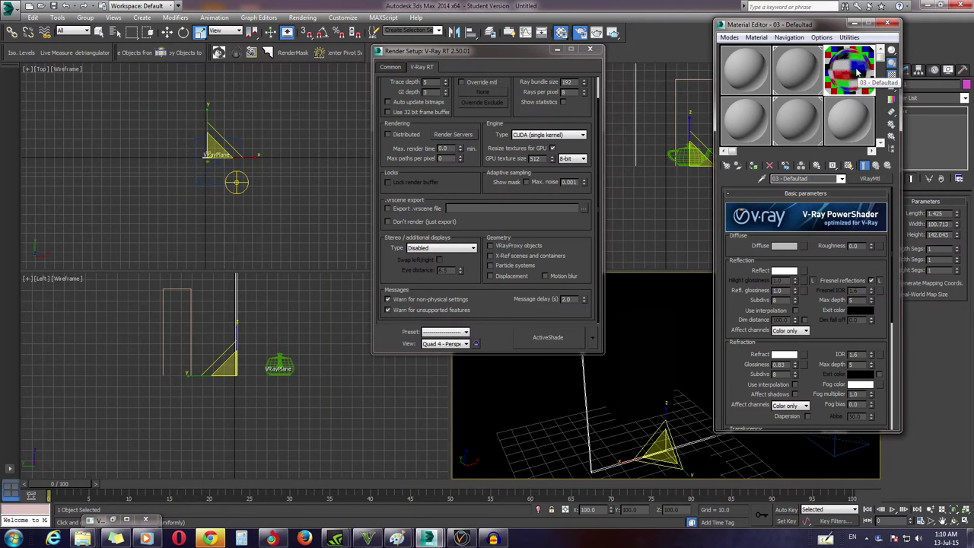
Step: Collapse Scene Materials, cancel the Material/Map Browser, and close Render Setup to clear the viewports
scroll(837, 265, down, 2)
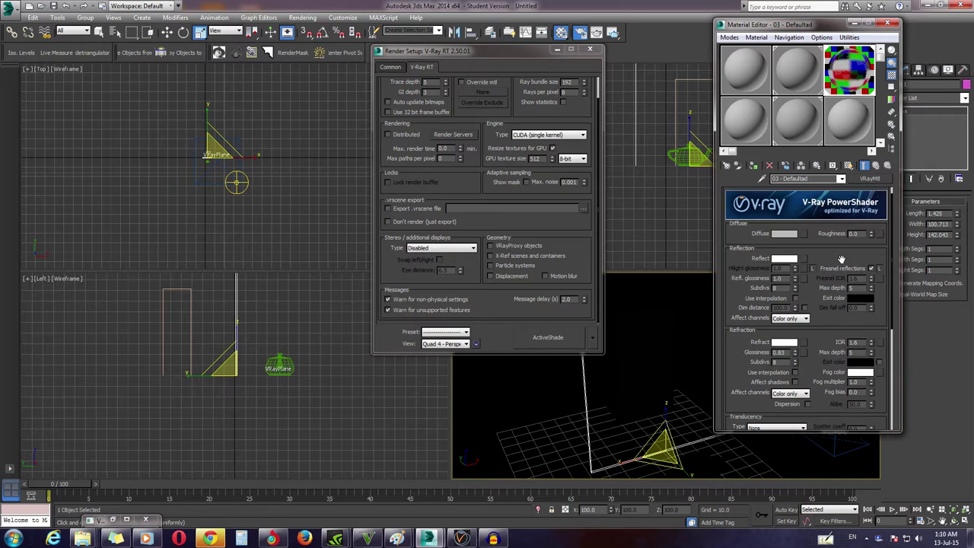
drag(539, 56, 322, 65)
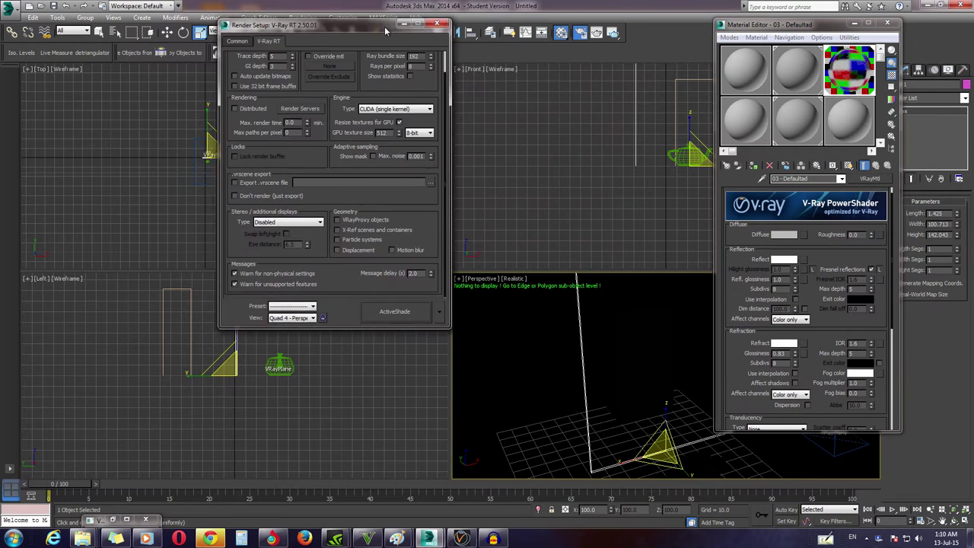
click(881, 178)
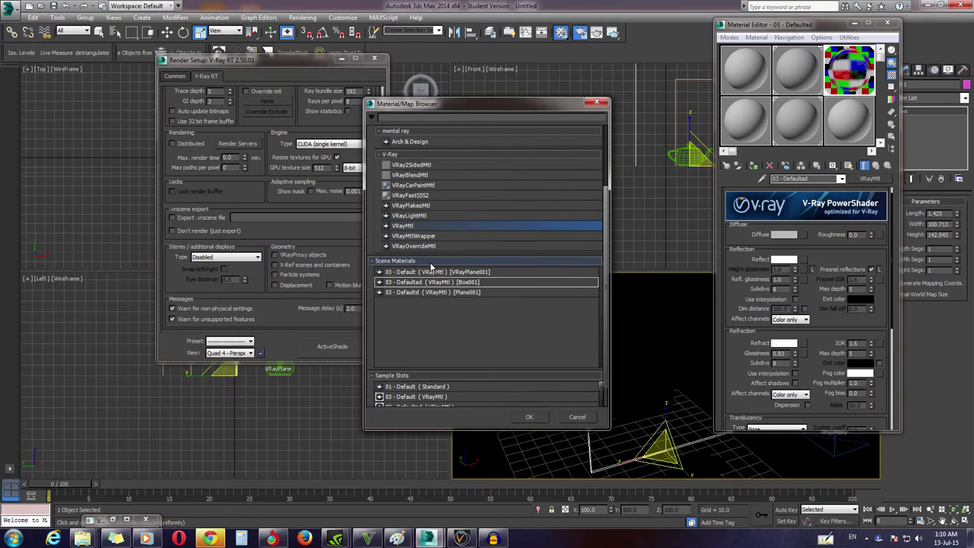
click(428, 261)
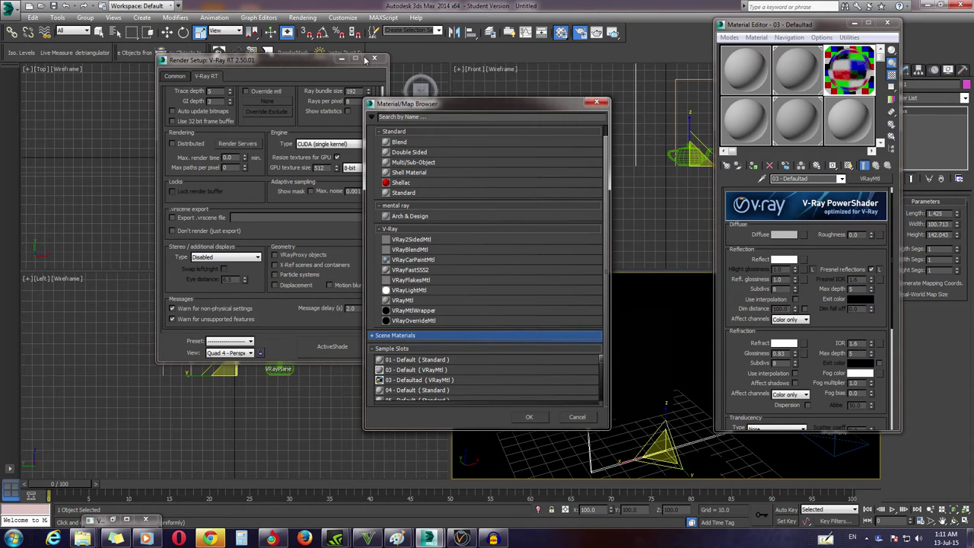
click(577, 417)
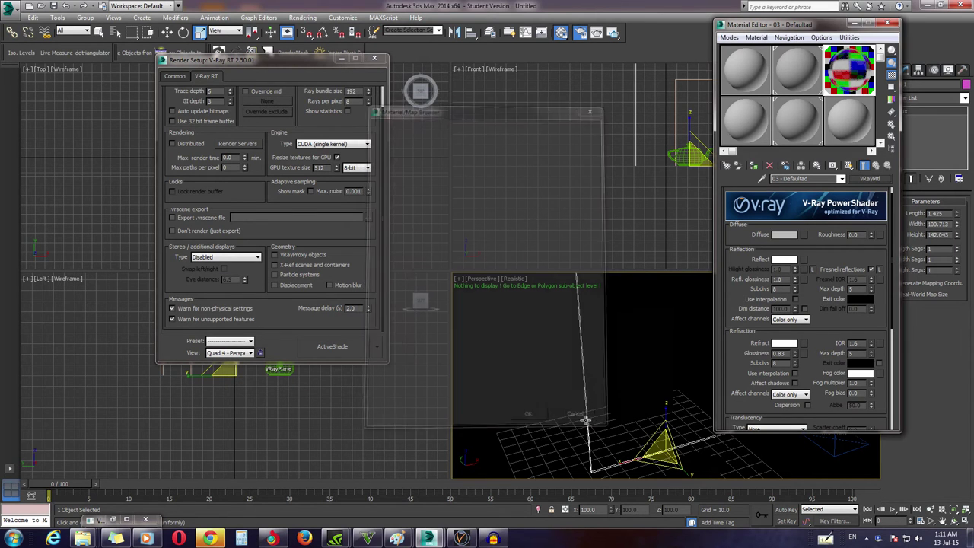
click(373, 57)
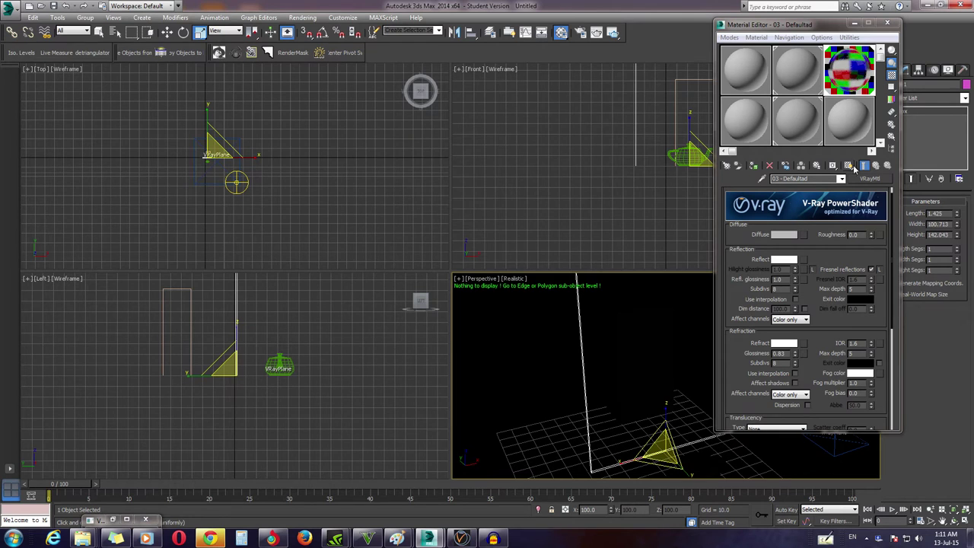
Step: Load Documents\alpha.jpg as a Bitmap in the glass material's Opacity map slot
click(807, 245)
scroll(790, 303, down, 5)
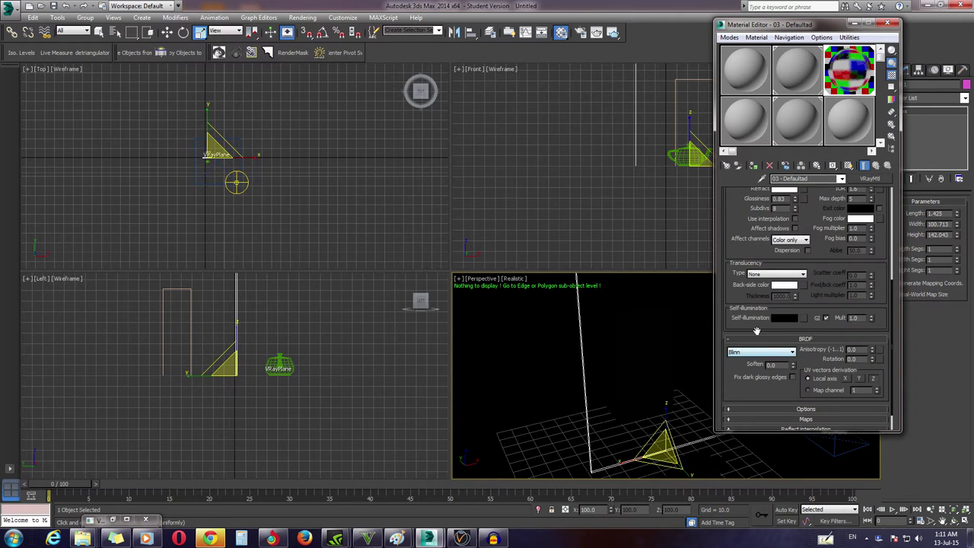
scroll(757, 330, down, 2)
click(792, 394)
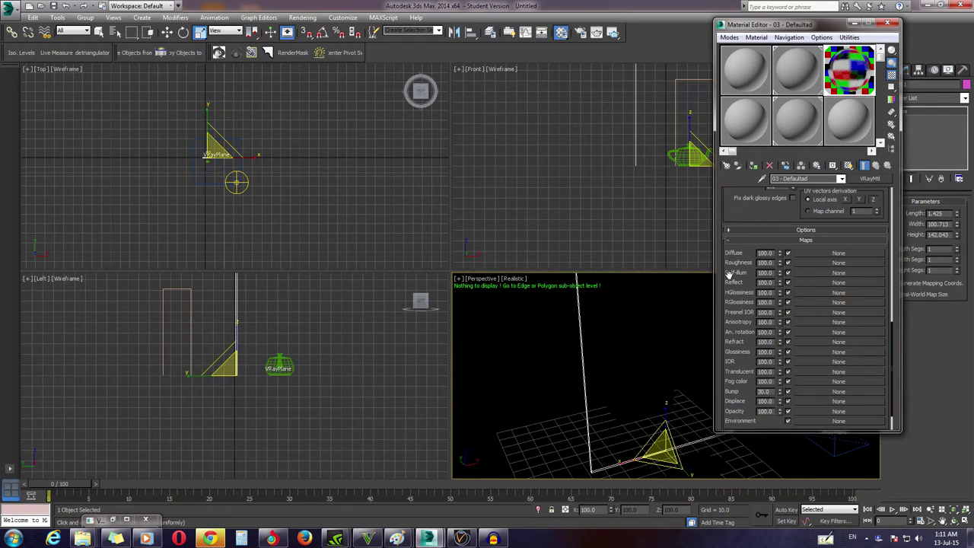
click(813, 416)
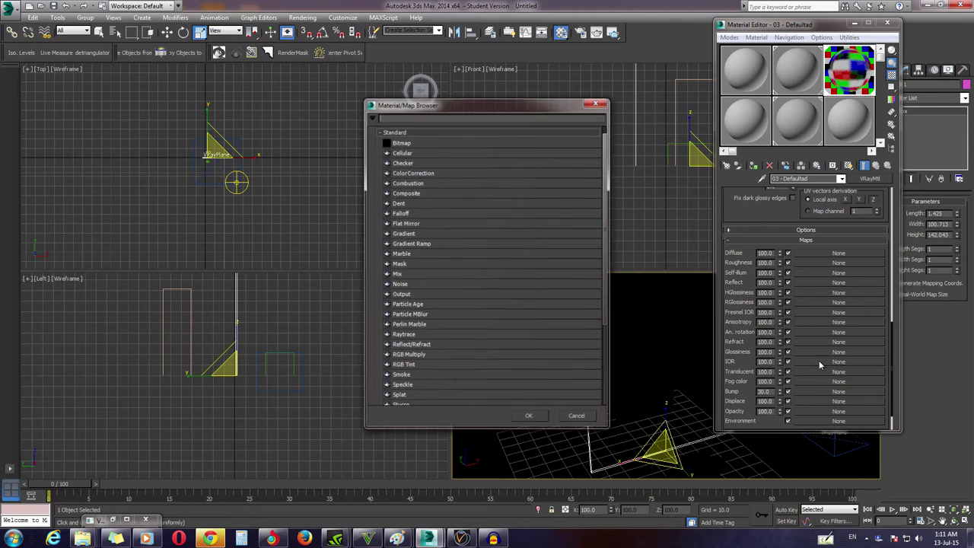
double_click(413, 143)
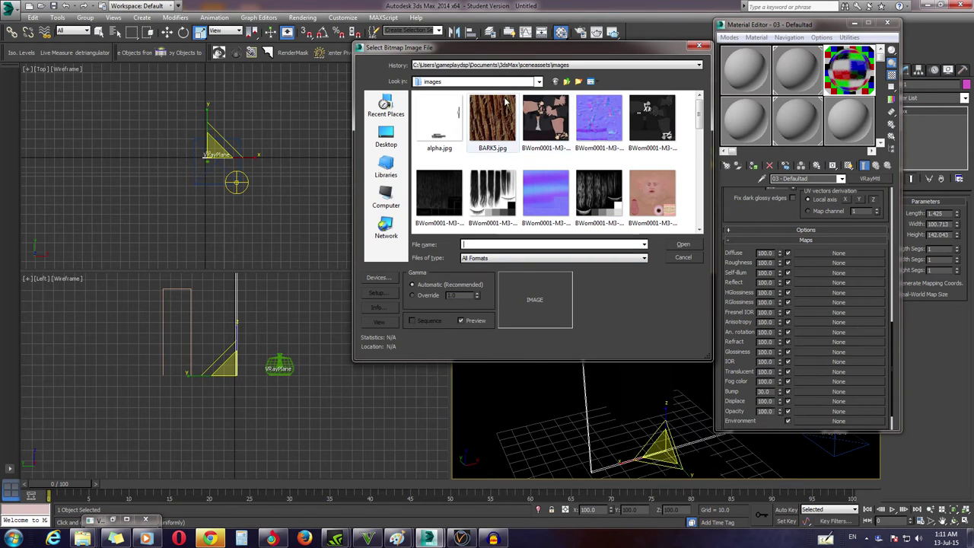
click(386, 200)
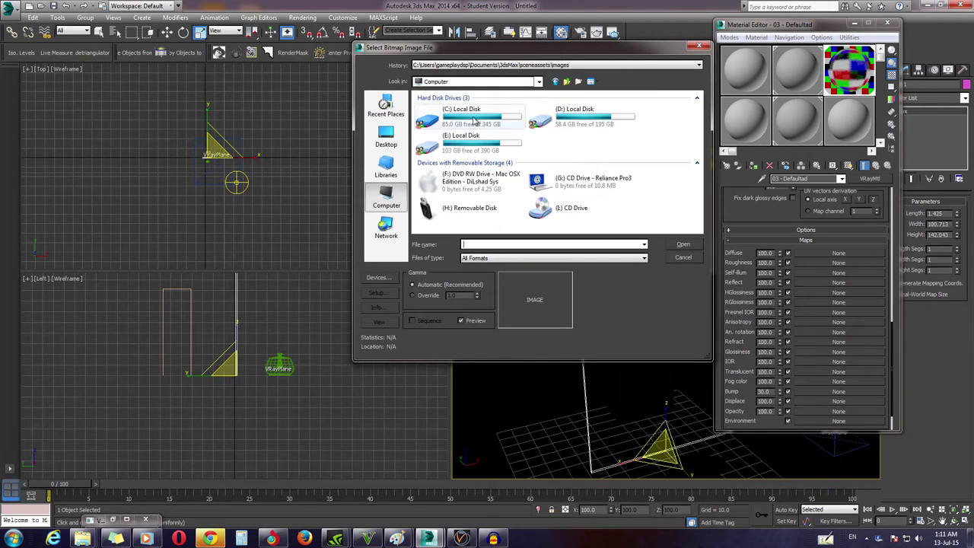
click(386, 167)
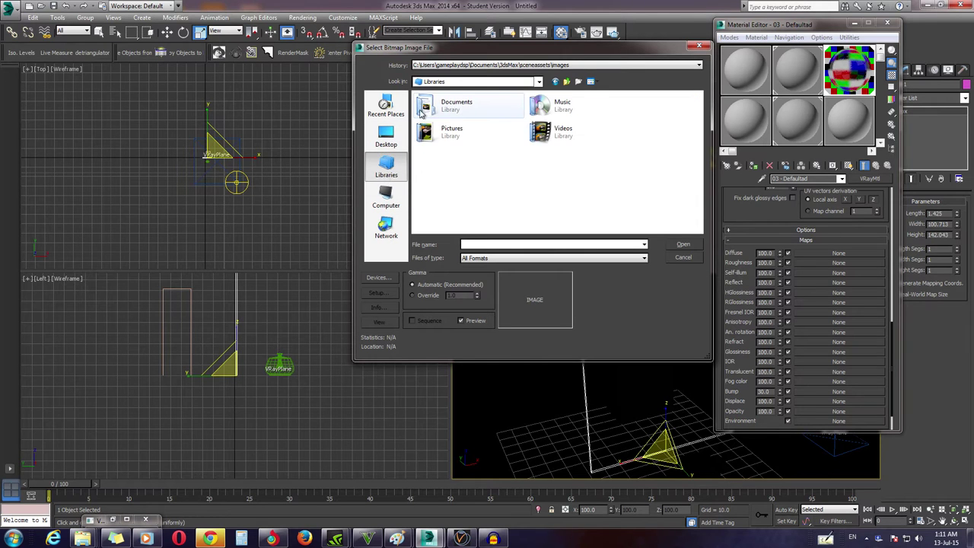
double_click(420, 107)
scroll(483, 193, down, 1)
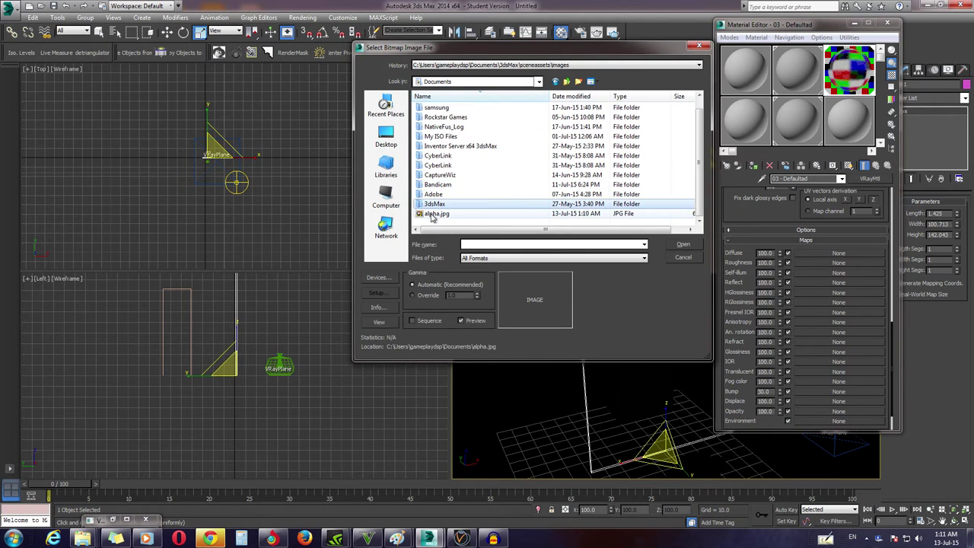
double_click(432, 215)
Step: Show the material in the viewport and give the glass pane a Box-type UVW Map modifier
click(848, 165)
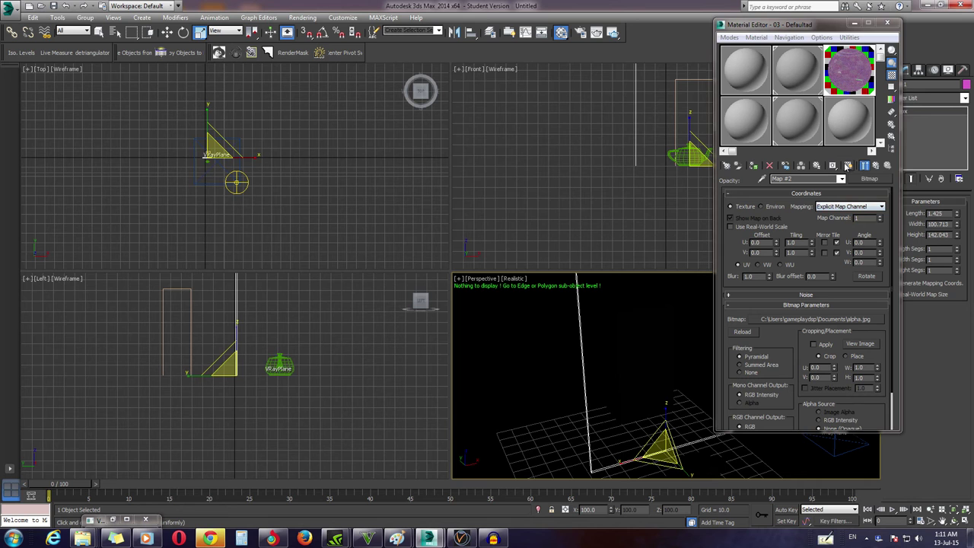
click(964, 98)
click(961, 101)
click(963, 100)
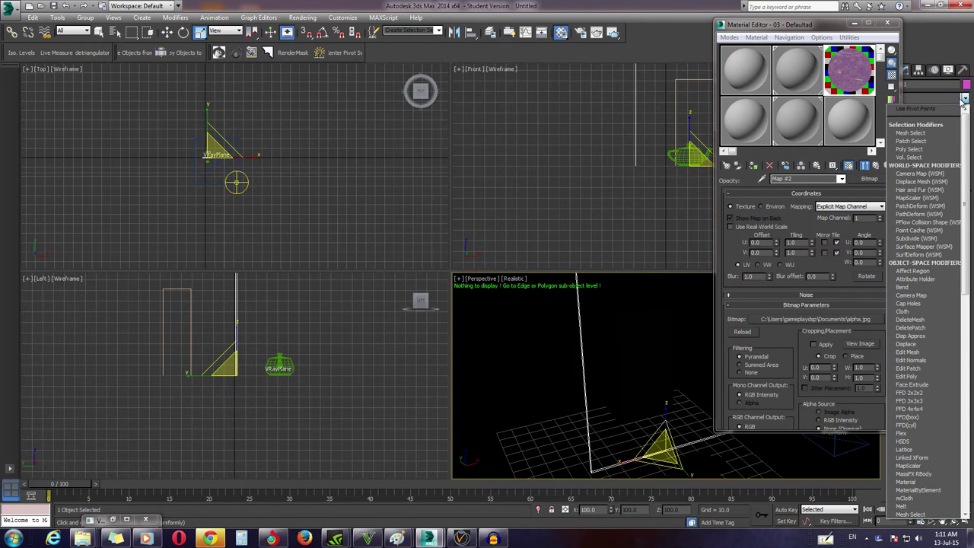
scroll(925, 304, down, 5)
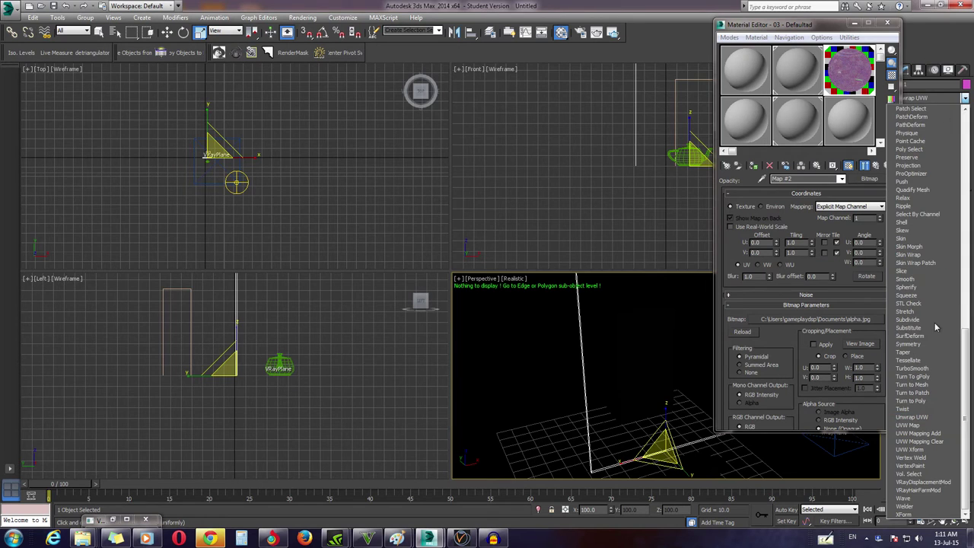
click(921, 427)
click(917, 260)
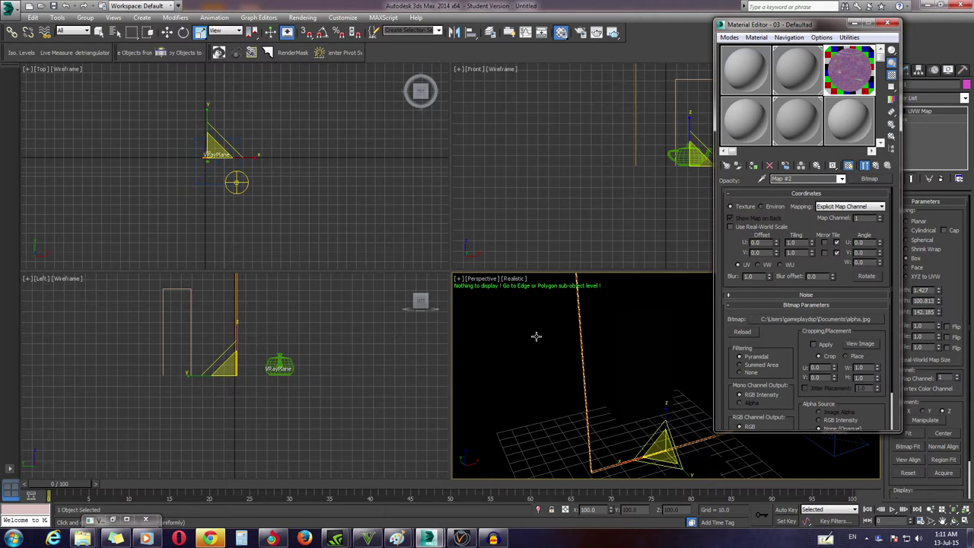
click(614, 33)
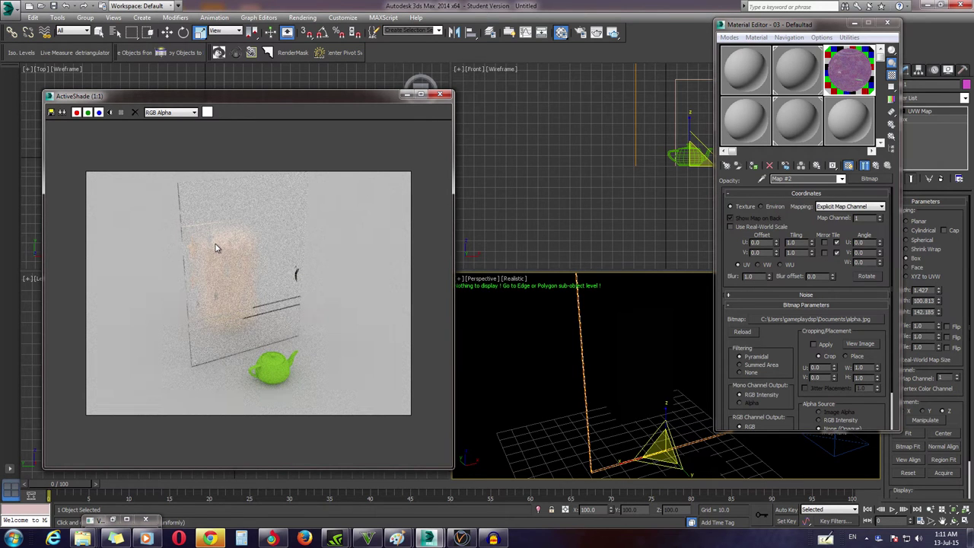
Step: Zoom and pan the ActiveShade preview to inspect the star pattern on the frosted pane
scroll(214, 251, up, 1)
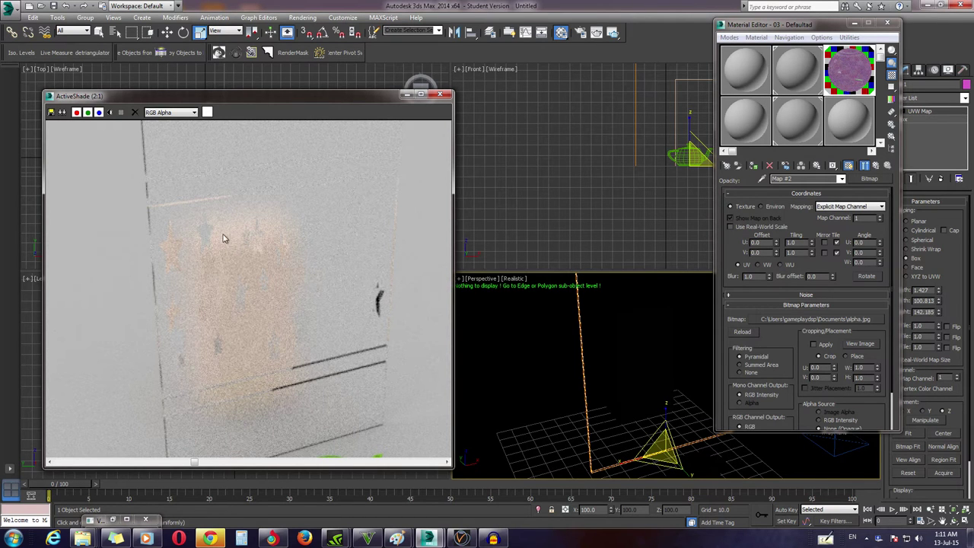
scroll(228, 243, up, 2)
middle_drag(315, 244, 266, 244)
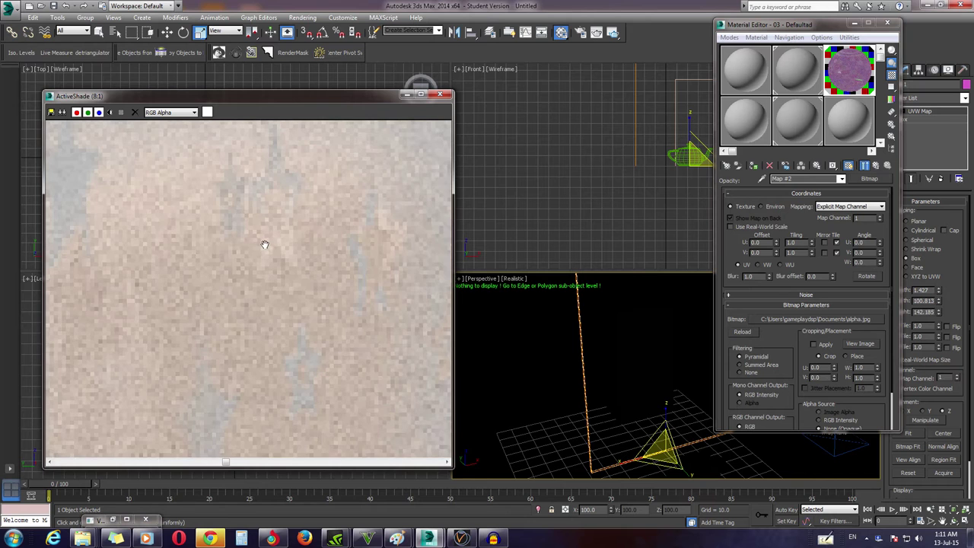
scroll(259, 245, down, 1)
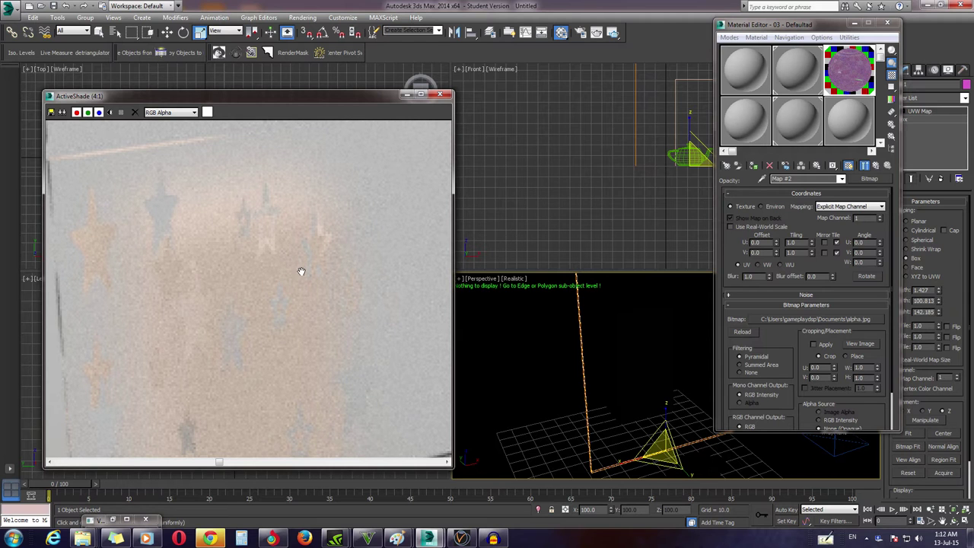
scroll(316, 254, down, 3)
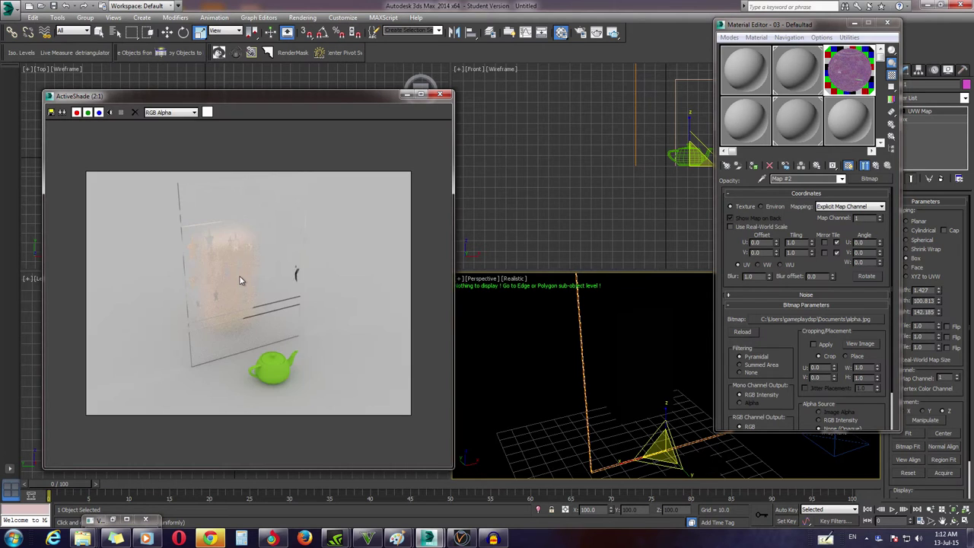
scroll(240, 276, up, 2)
scroll(219, 282, down, 1)
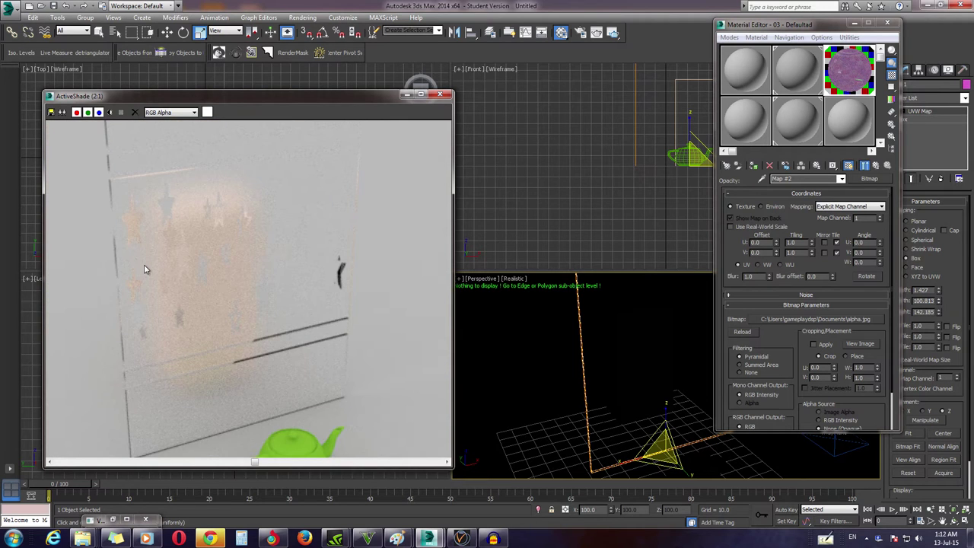
scroll(144, 264, up, 1)
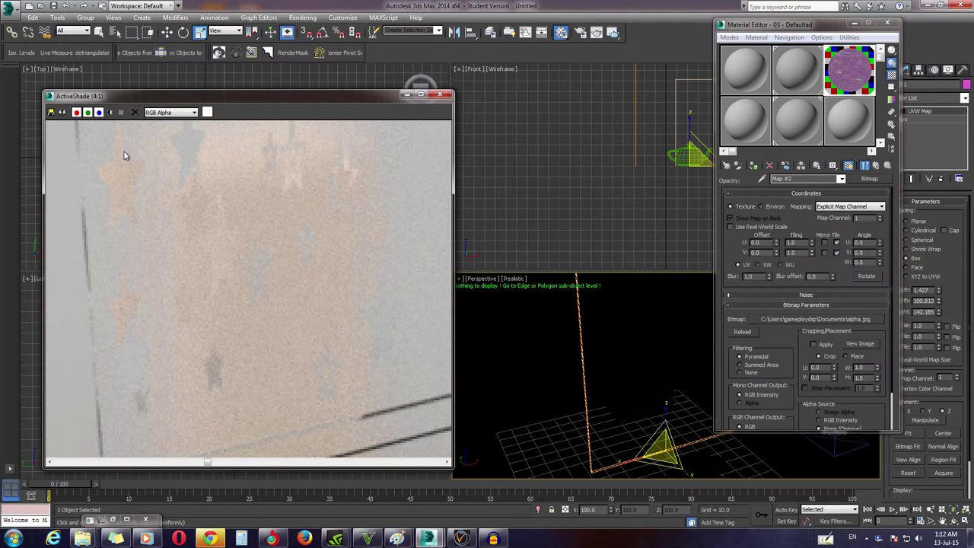
scroll(122, 186, down, 1)
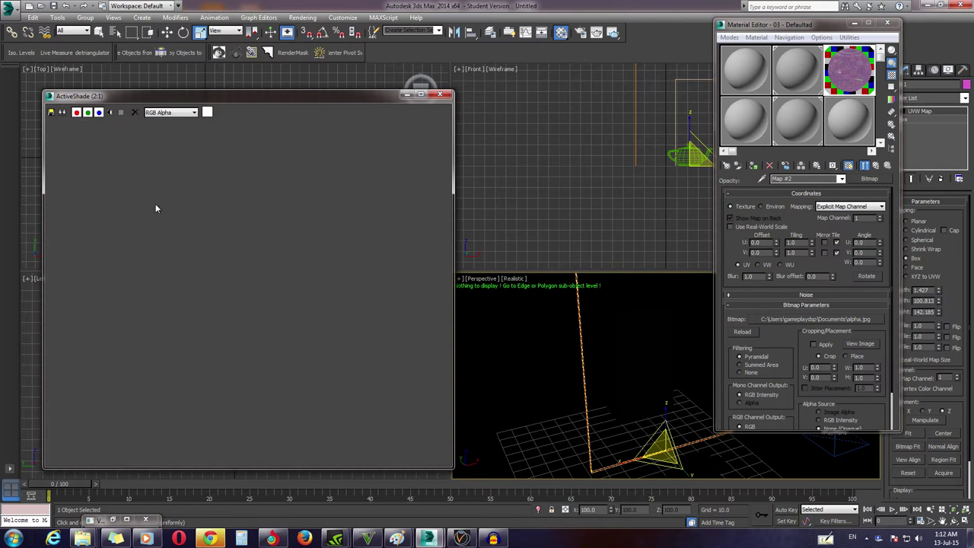
scroll(290, 297, up, 1)
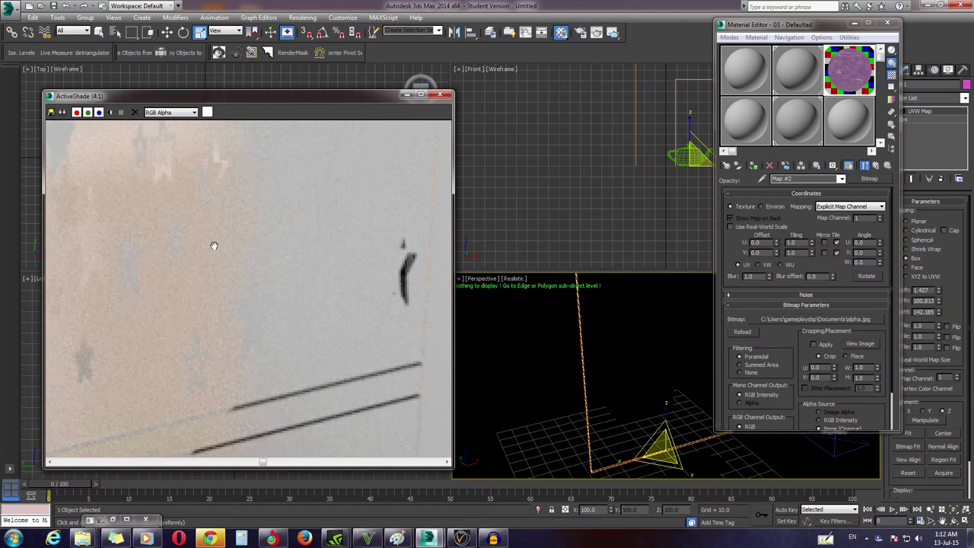
middle_drag(205, 236, 268, 269)
scroll(267, 270, down, 2)
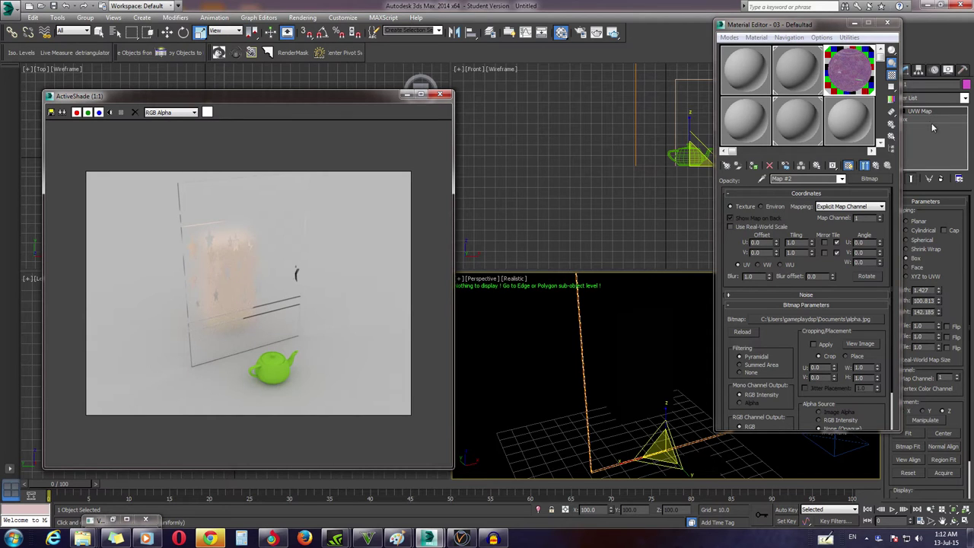
Step: Set the Perspective viewport to Shaded and briefly view the alpha.jpg bitmap
click(519, 282)
click(545, 302)
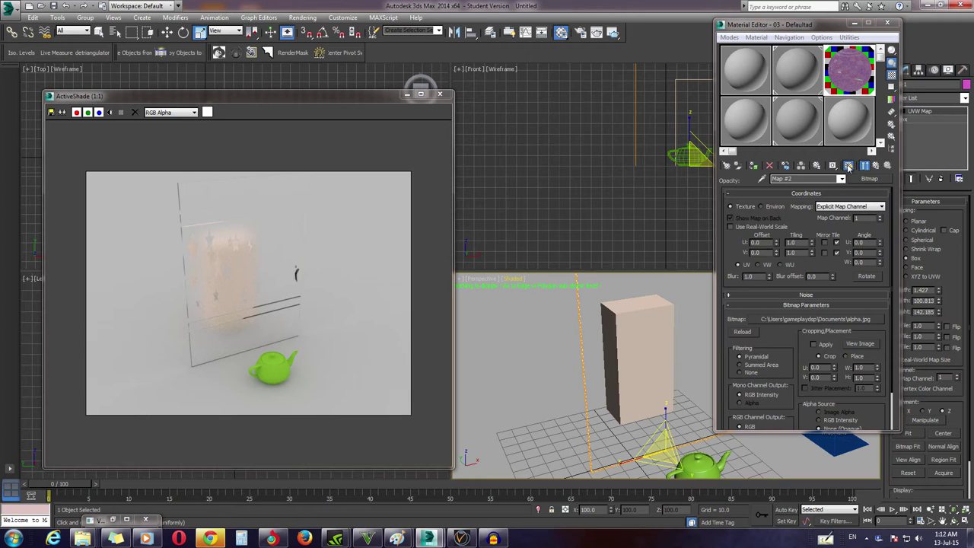
click(860, 344)
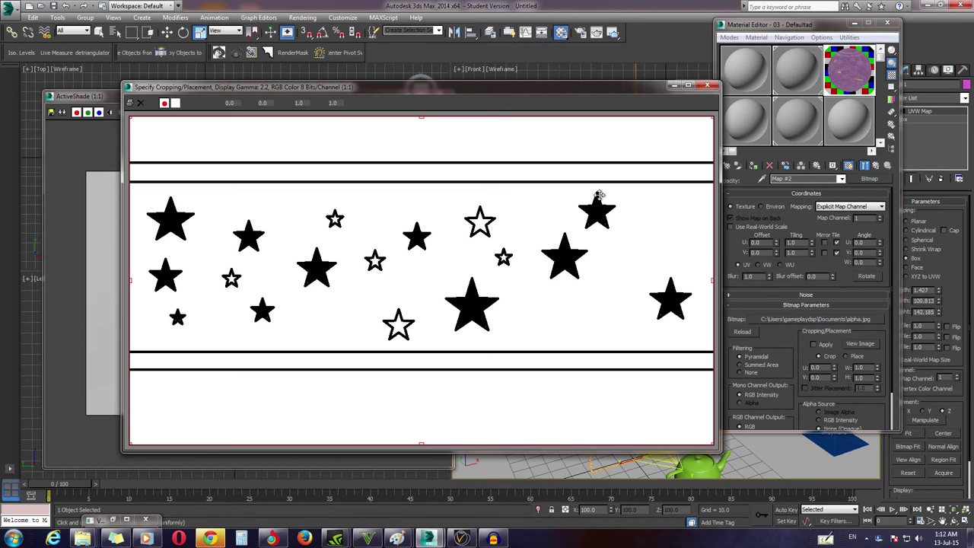
click(707, 84)
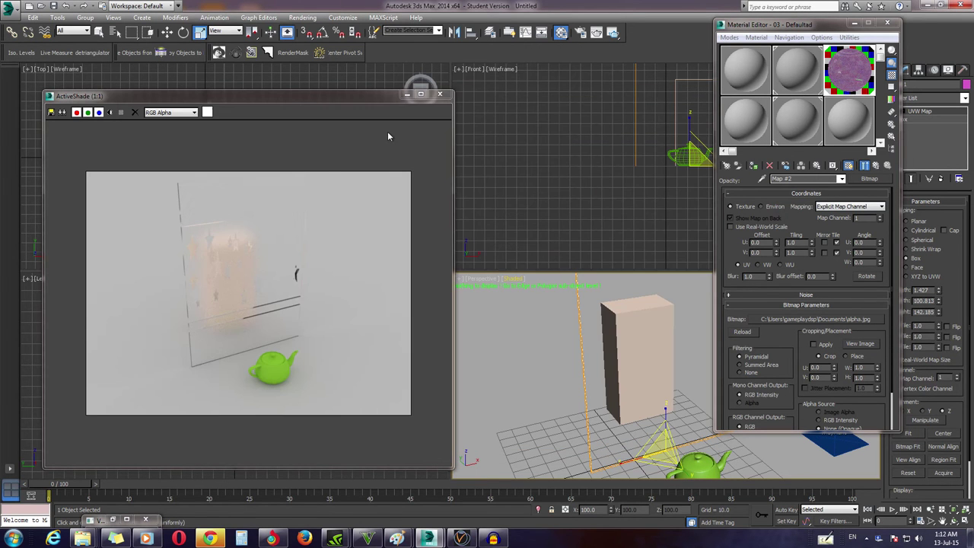
Step: Shrink the UVW Map gizmo to about 39.8 units tall and enable cropping on alpha.jpg
click(440, 94)
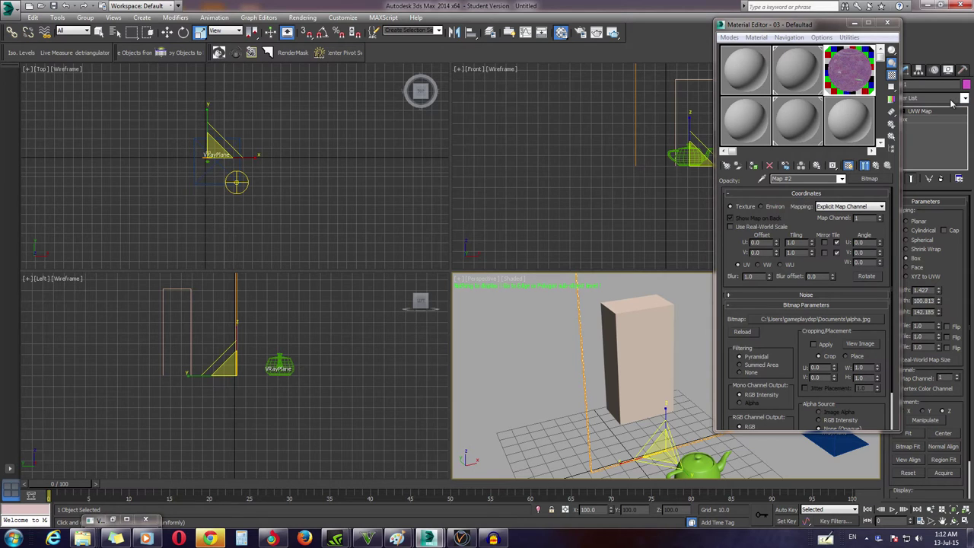
drag(940, 313, 939, 348)
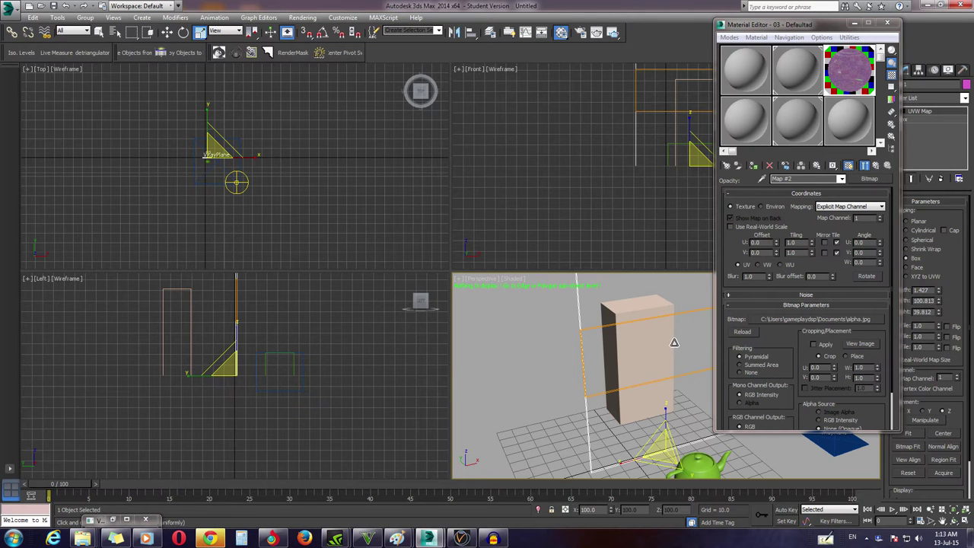
click(850, 168)
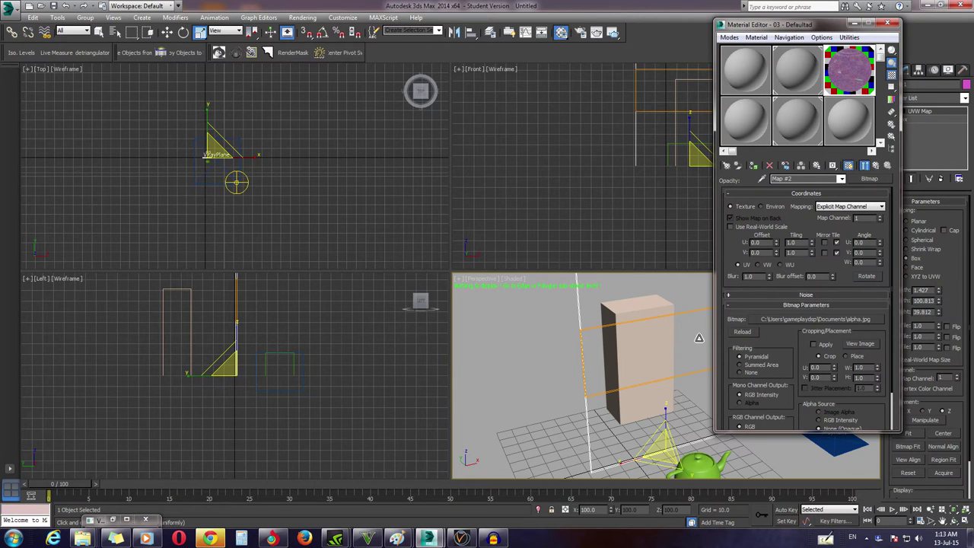
click(843, 320)
click(942, 261)
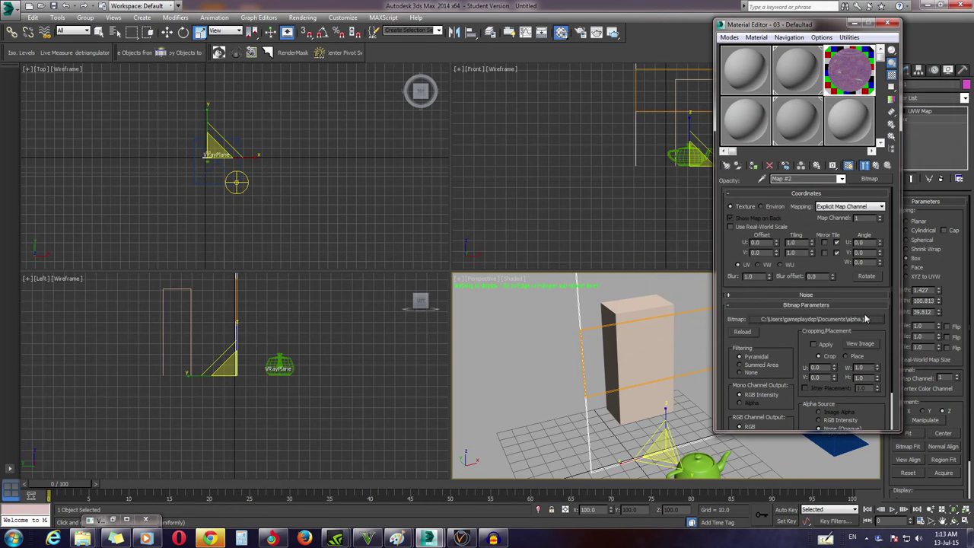
click(826, 348)
Step: Assign the glass material to the pane and show its opacity map in the viewport
click(755, 165)
click(877, 165)
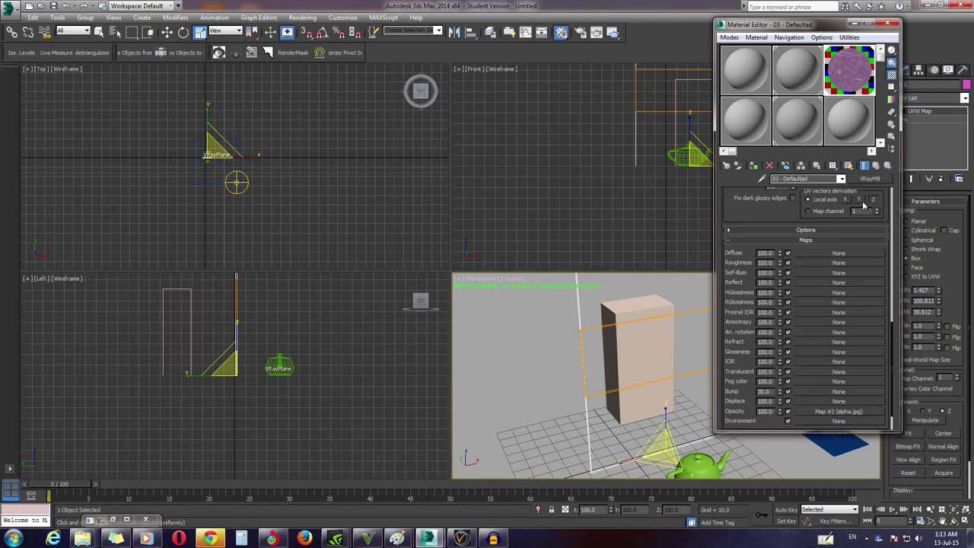
click(839, 411)
click(877, 165)
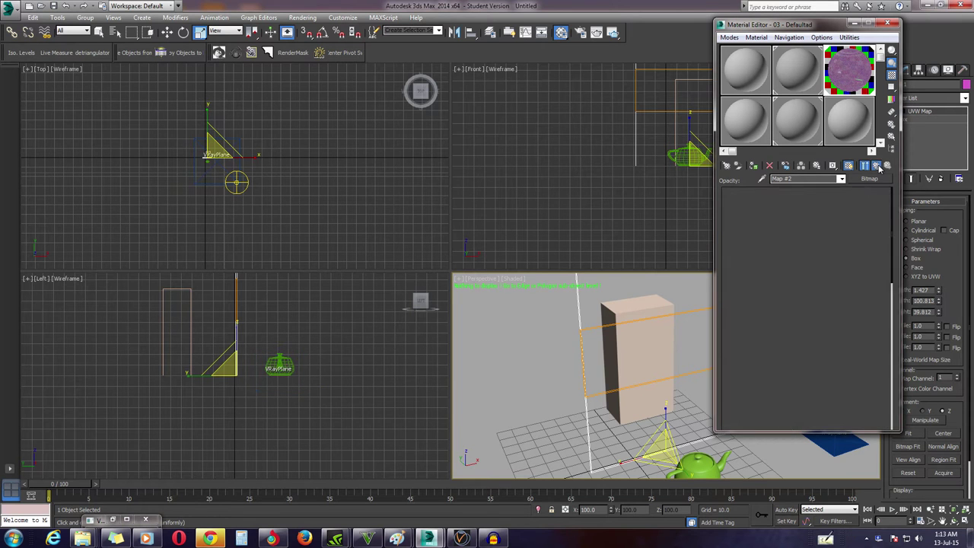
click(849, 165)
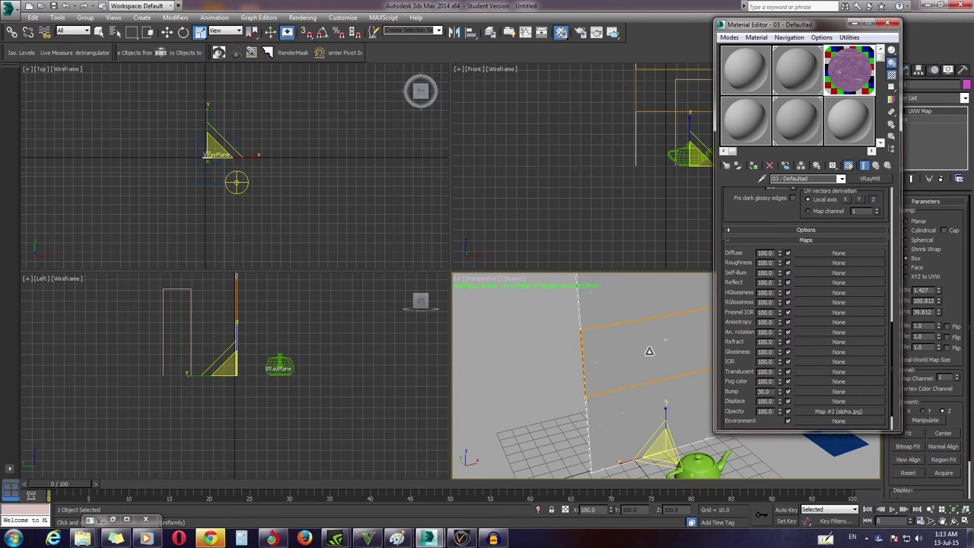
Step: Orbit down onto the scene, then open the Modifier List at the pane's base geometry
alt+middle_drag(650, 350, 653, 372)
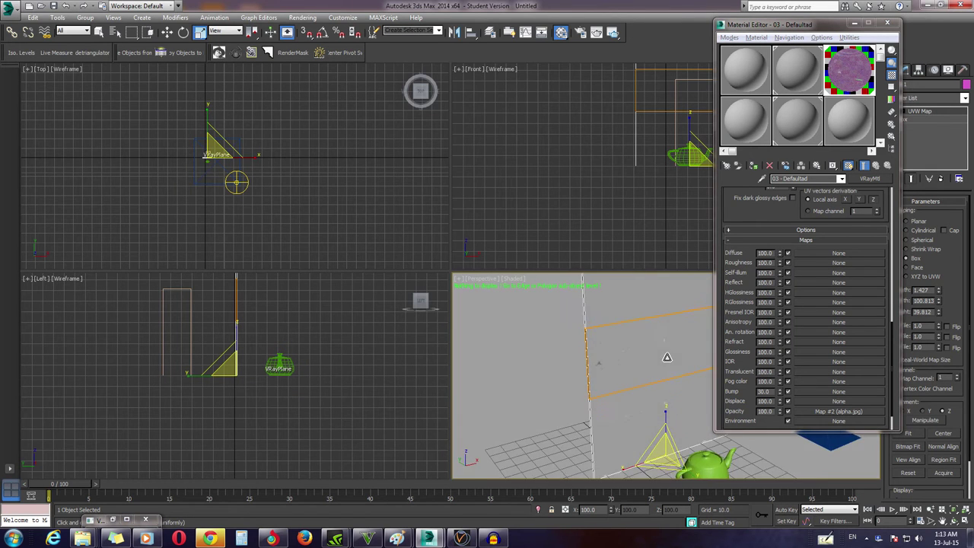
scroll(604, 358, up, 2)
scroll(618, 326, up, 1)
scroll(618, 342, up, 1)
scroll(622, 336, down, 1)
scroll(615, 327, down, 1)
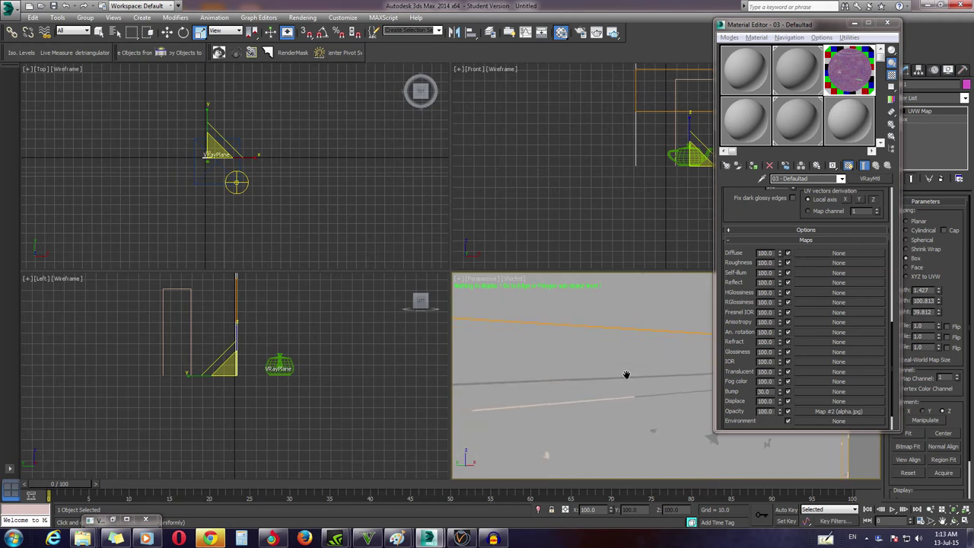
scroll(608, 339, down, 4)
mouse_move(608, 340)
alt+middle_down()
mouse_move(618, 342)
mouse_move(608, 338)
mouse_move(610, 382)
alt+middle_up()
scroll(620, 344, up, 3)
scroll(631, 347, up, 2)
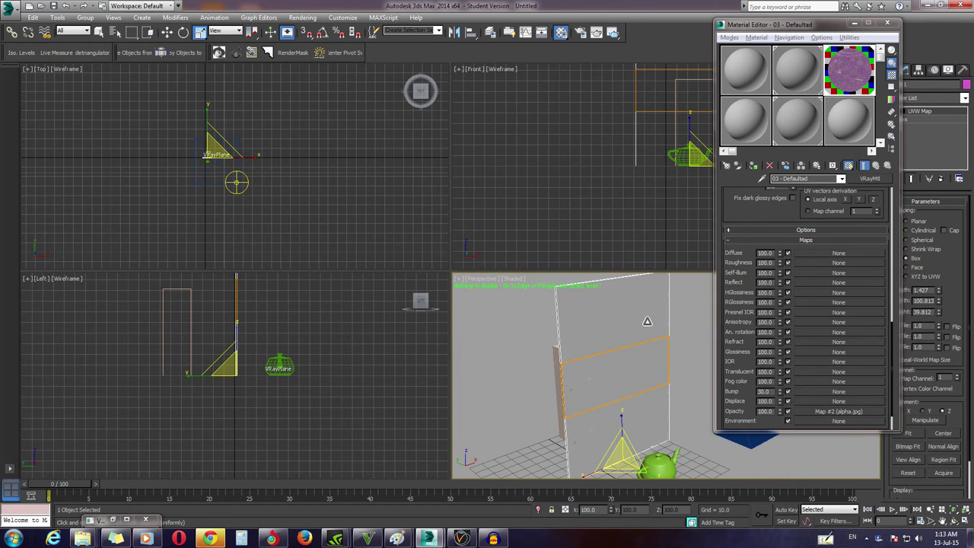
click(928, 122)
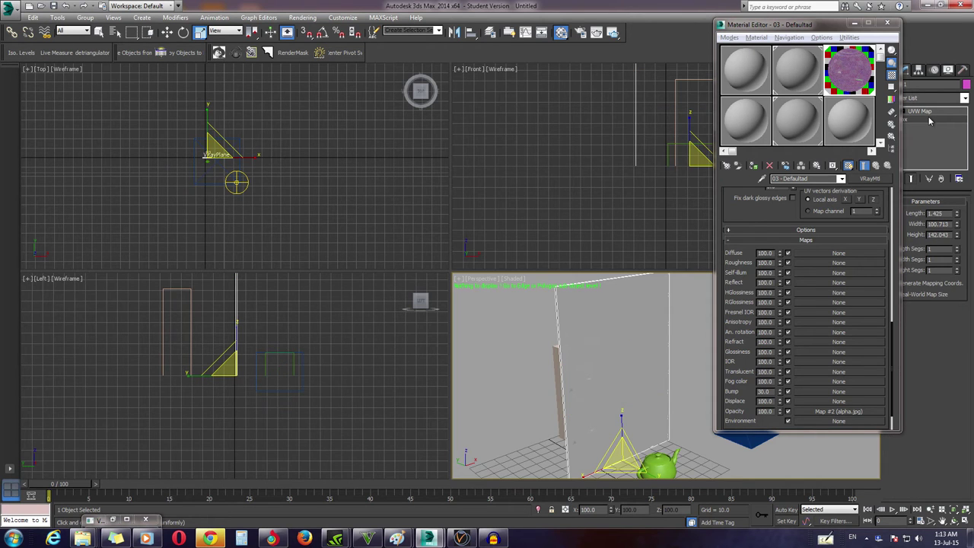
click(933, 99)
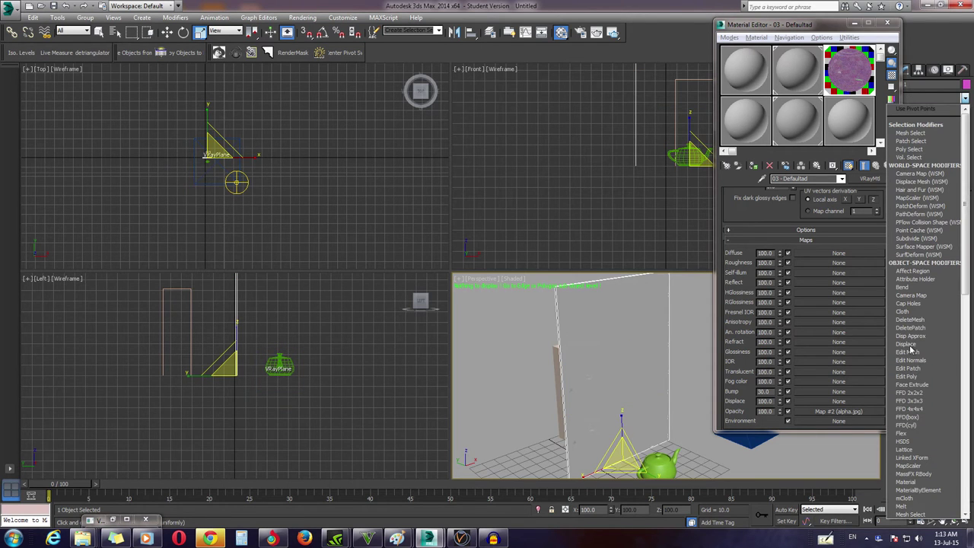
Step: Add an Edit Poly modifier to the pane and loop-select its vertical edges
click(915, 377)
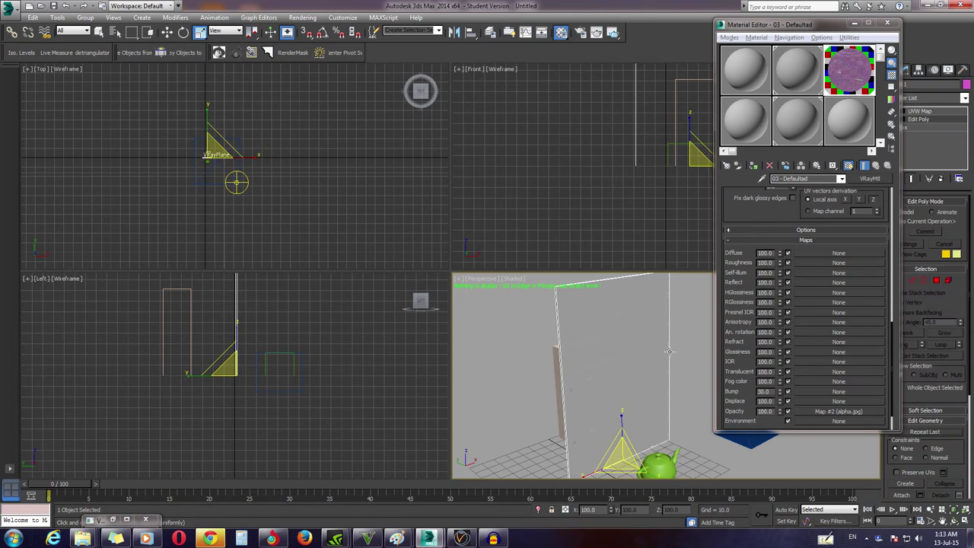
key(ctrl+z)
key(ctrl+z)
key(ctrl+z)
key(ctrl+z)
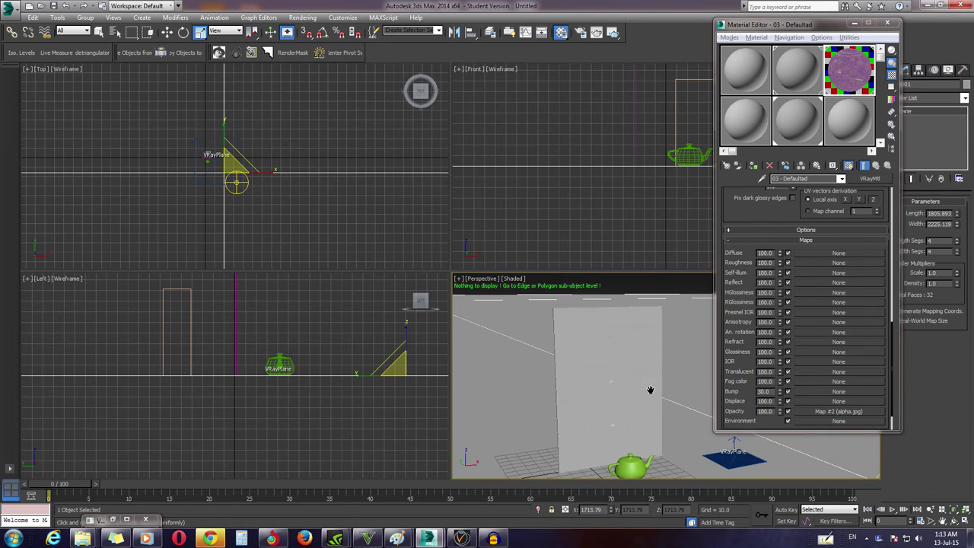
key(ctrl+y)
key(ctrl+y)
key(ctrl+y)
key(ctrl+y)
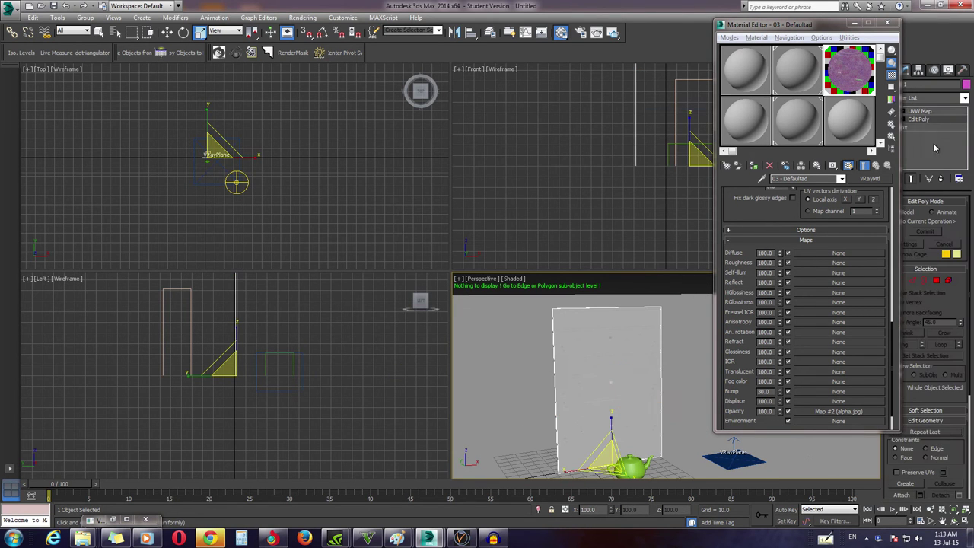
click(916, 281)
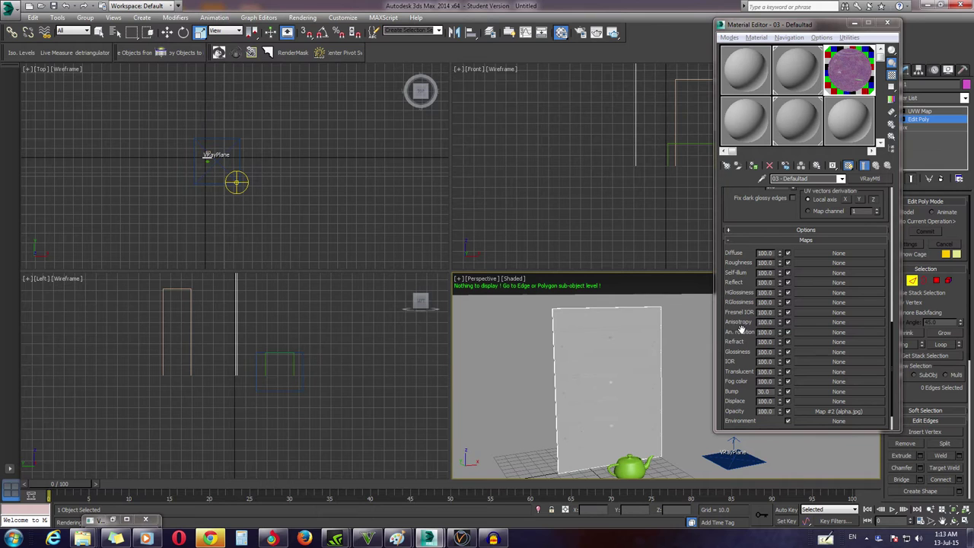
double_click(661, 390)
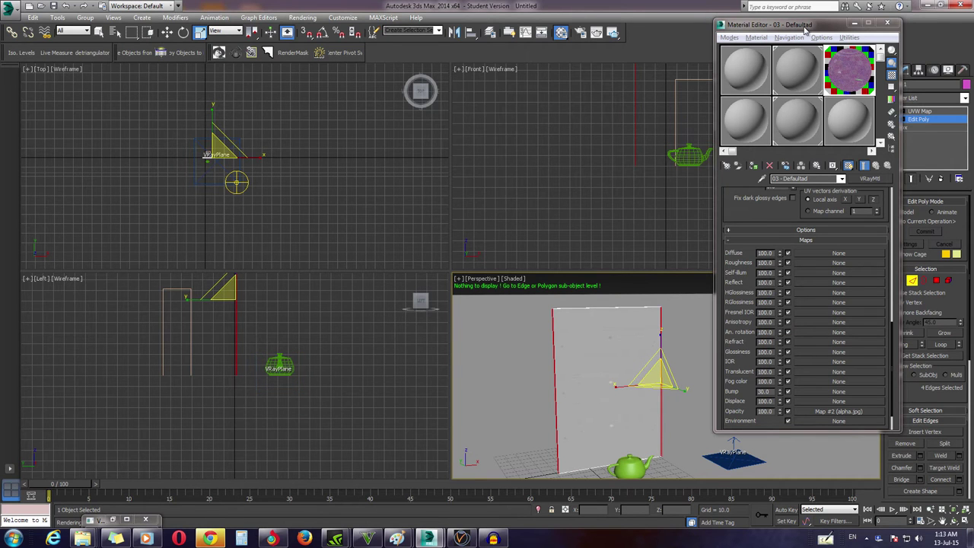
Step: Connect the selected vertical edges with 2 new horizontal edges
drag(805, 29, 324, 41)
drag(924, 391, 901, 269)
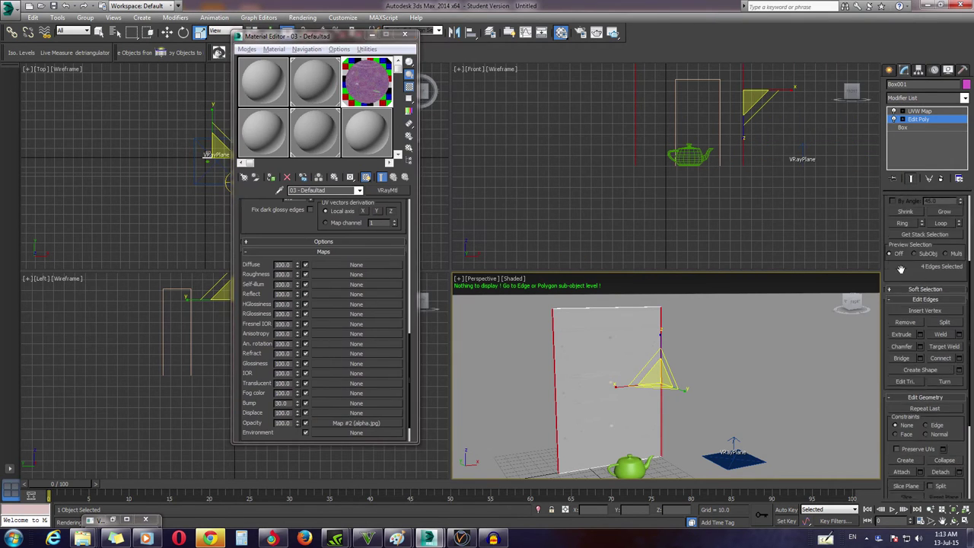
right_click(662, 433)
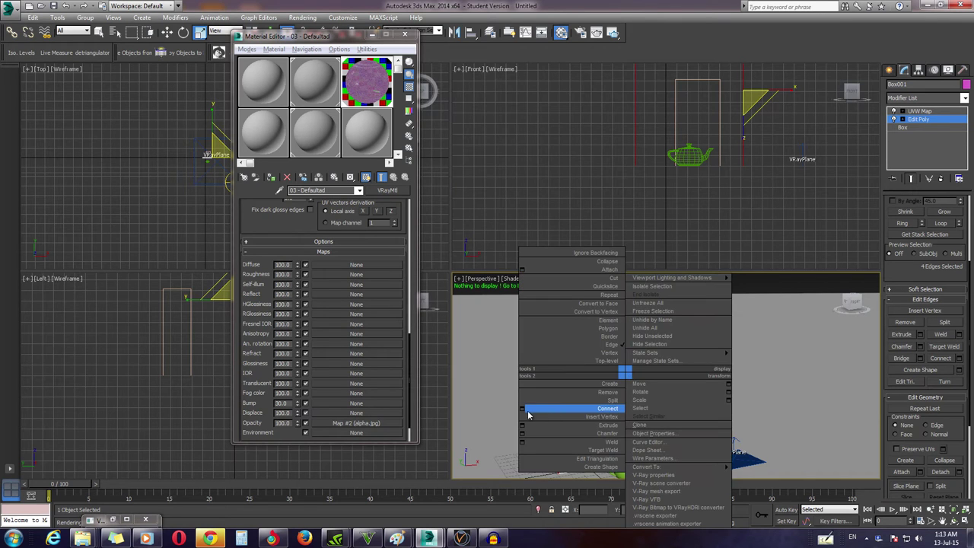
click(524, 439)
key(ctrl+shift+e)
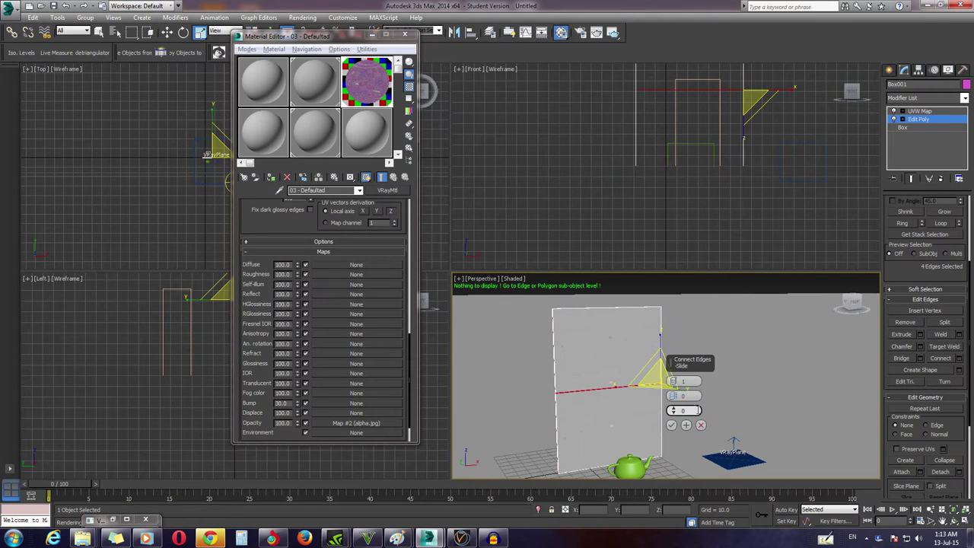
click(673, 380)
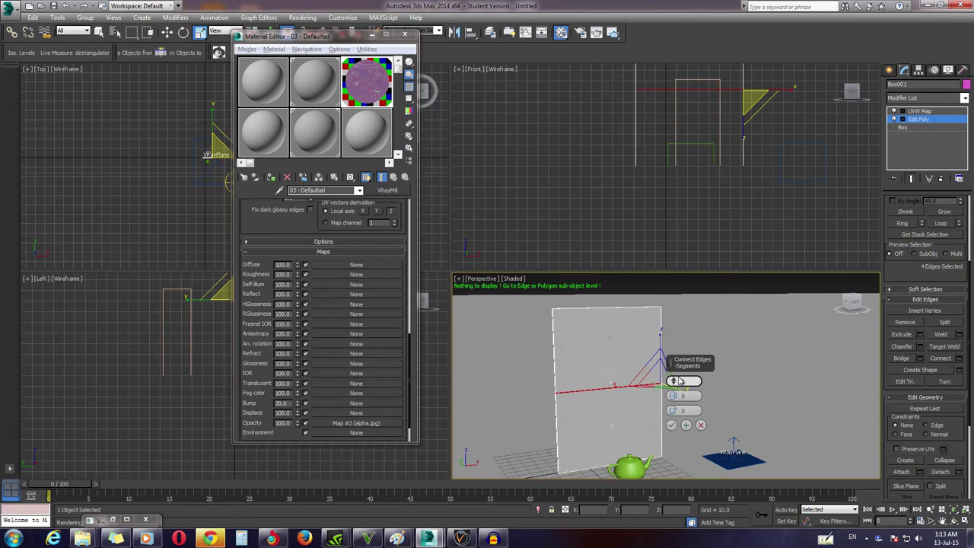
click(671, 425)
Step: Orbit around the scene and select the vertical edges of the middle band
mouse_move(637, 419)
alt+middle_down()
mouse_move(667, 440)
mouse_move(619, 403)
mouse_move(674, 403)
alt+middle_up()
scroll(692, 403, up, 2)
scroll(692, 403, up, 2)
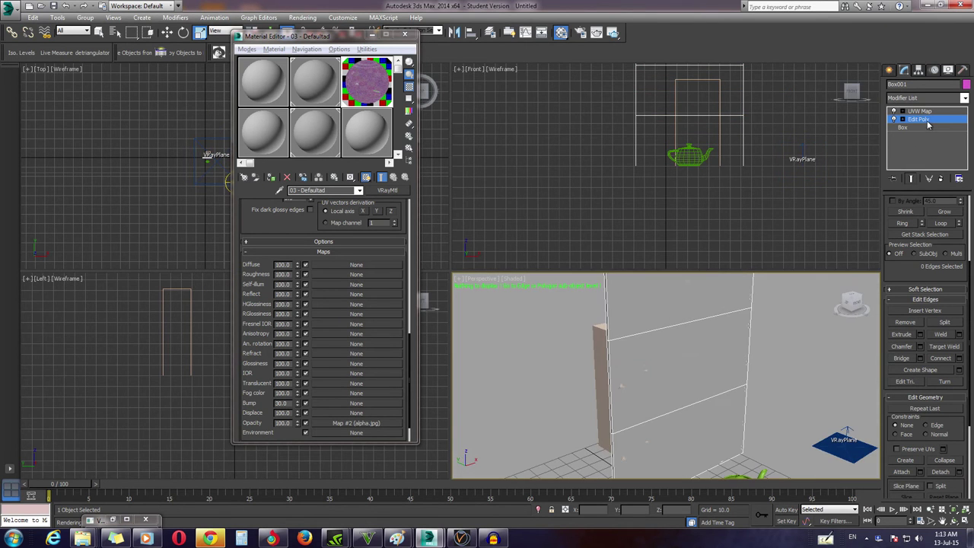
click(618, 378)
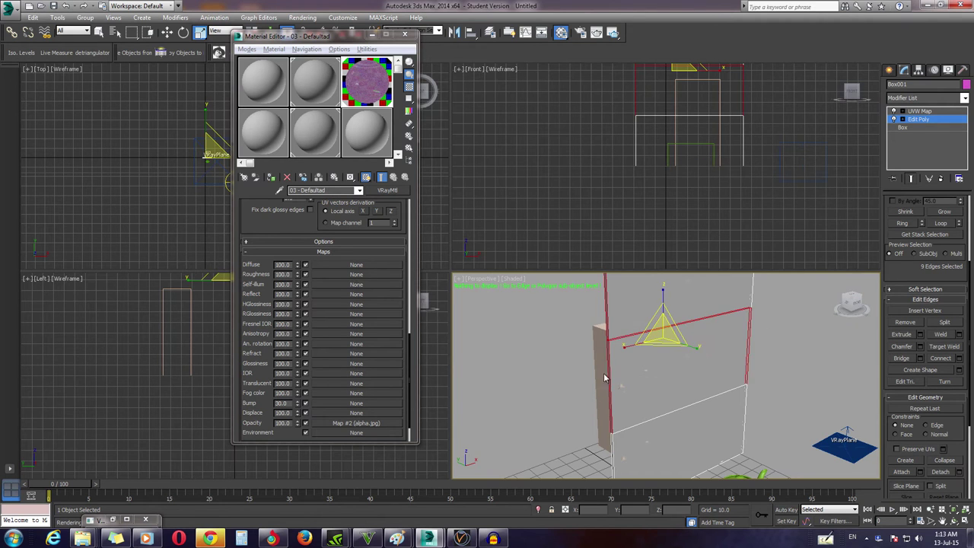
alt+middle_drag(618, 377, 651, 371)
click(580, 362)
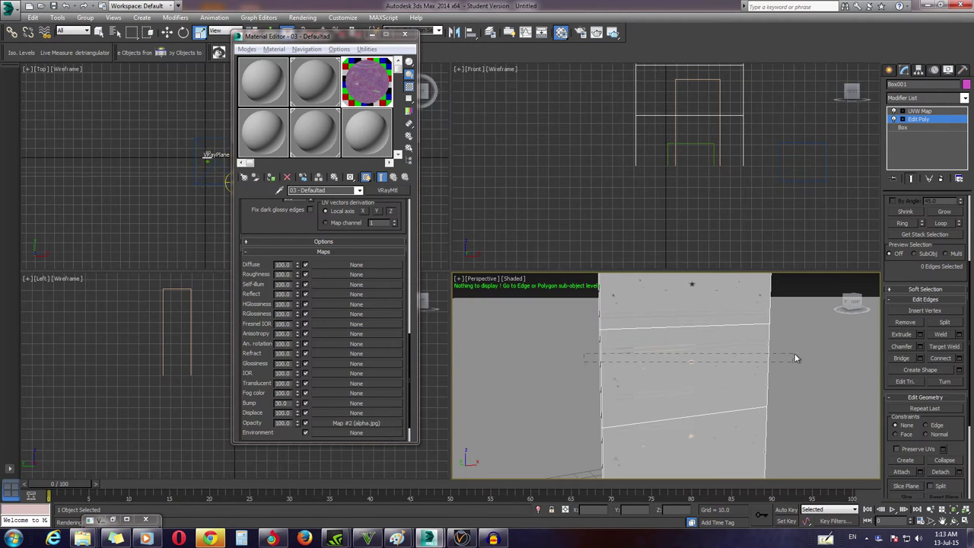
drag(794, 355, 799, 356)
mouse_move(799, 356)
alt+middle_down()
mouse_move(680, 391)
mouse_move(652, 382)
mouse_move(659, 396)
mouse_move(711, 389)
mouse_move(583, 387)
mouse_move(619, 398)
mouse_move(532, 409)
mouse_move(628, 406)
alt+middle_up()
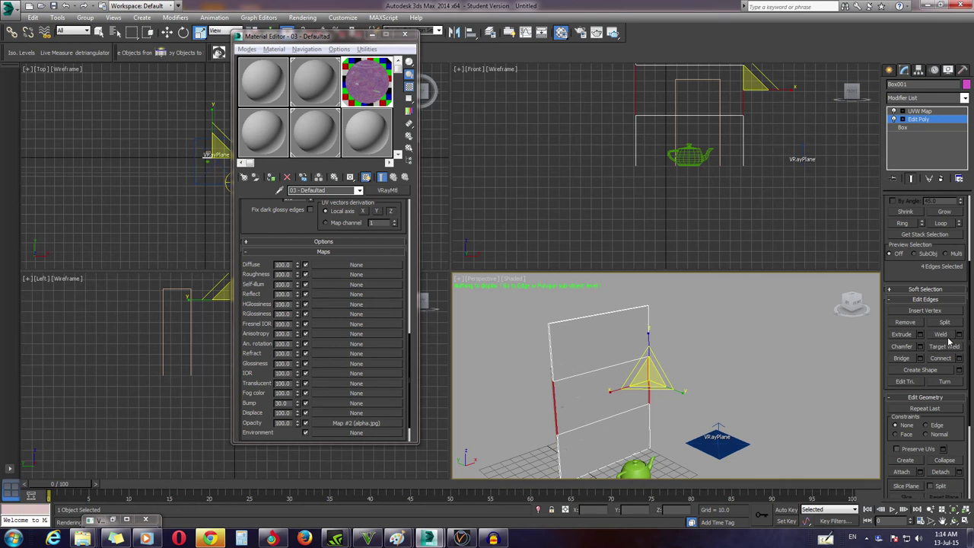
Step: Select only the four middle-band polygons of the pane in Polygon mode
click(925, 120)
click(948, 281)
click(576, 405)
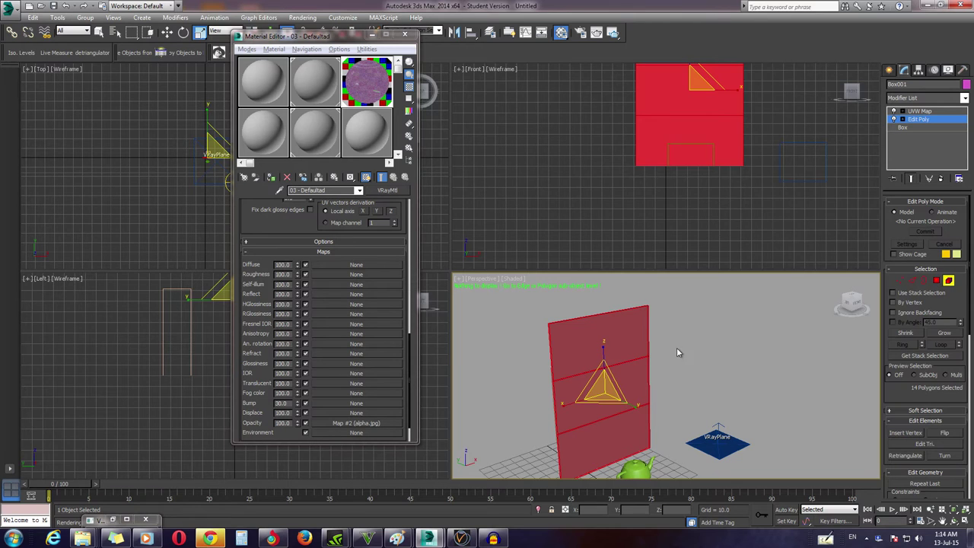
click(936, 281)
drag(675, 342, 524, 436)
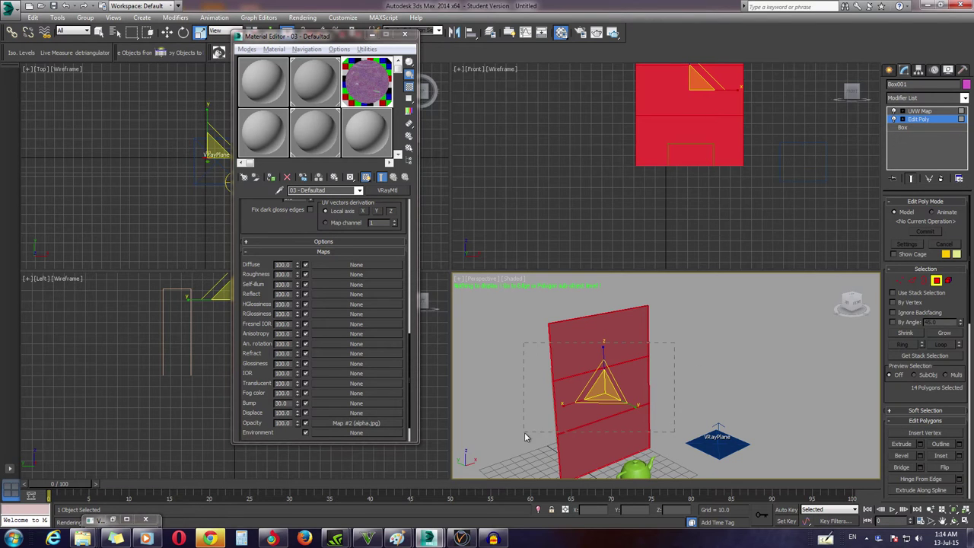
alt+drag(661, 343, 471, 309)
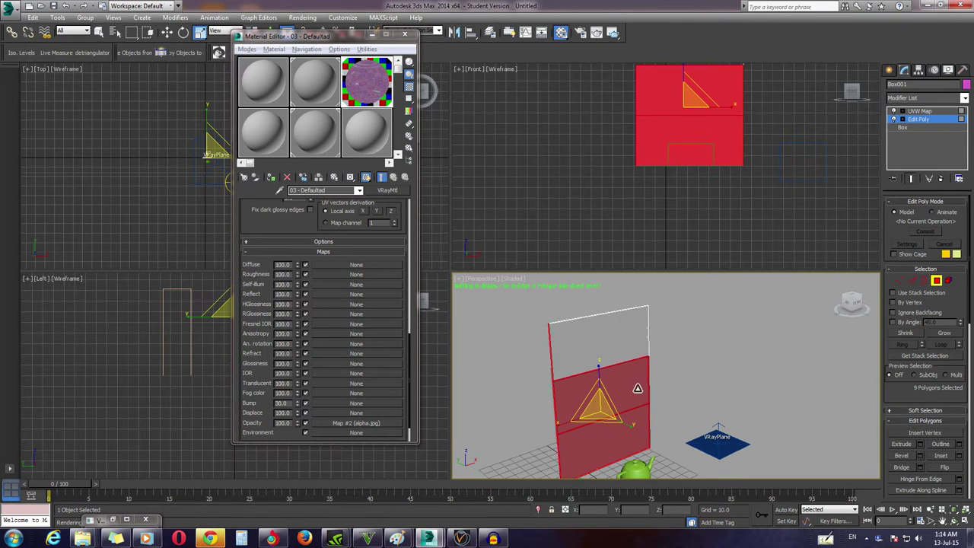
alt+drag(667, 442, 629, 454)
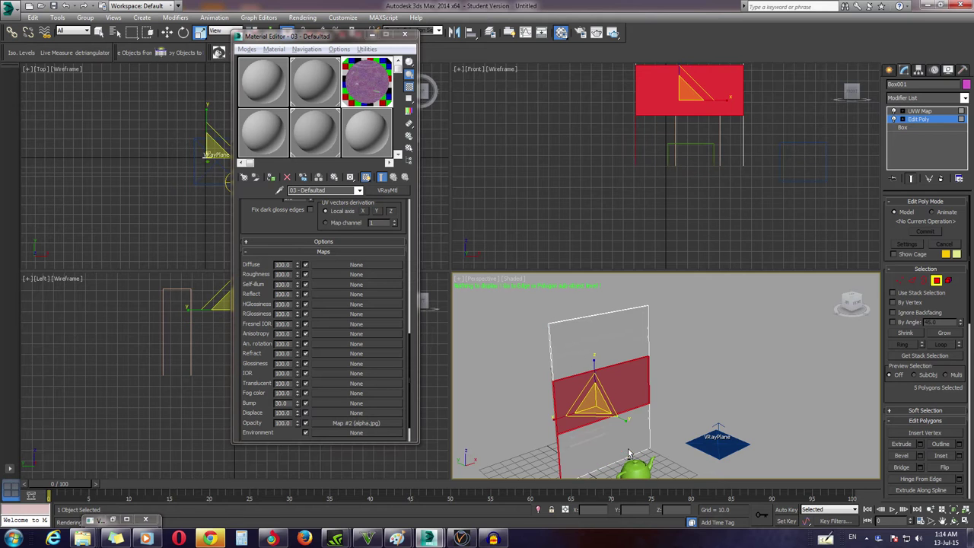
alt+drag(542, 474, 631, 460)
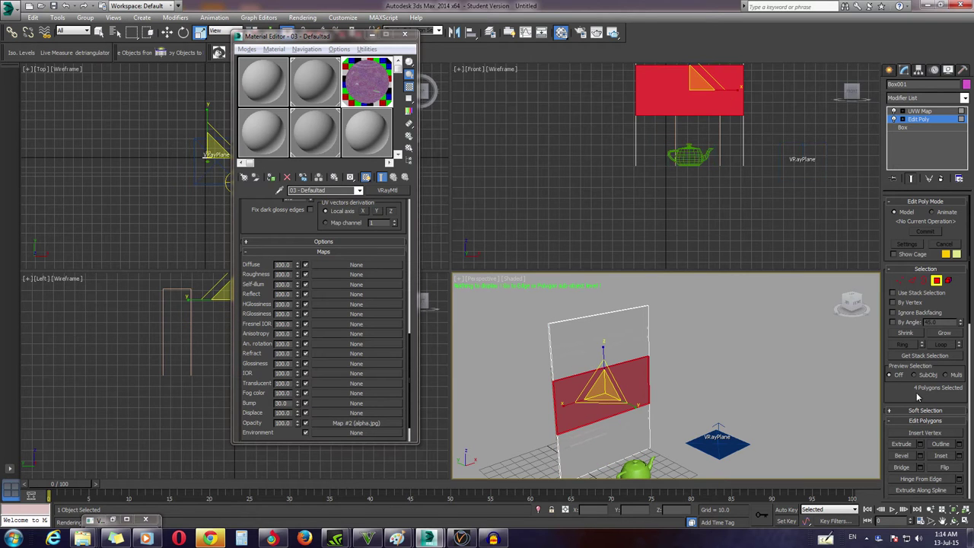
Step: Detach the middle band as a separate object and leave Polygon mode
scroll(944, 333, down, 3)
scroll(944, 332, down, 2)
click(941, 462)
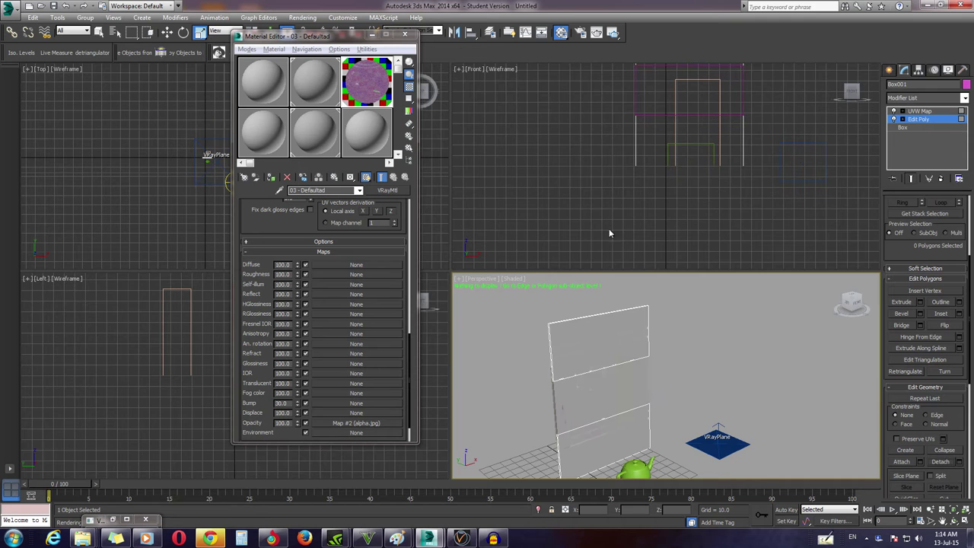
key(4)
scroll(601, 372, up, 1)
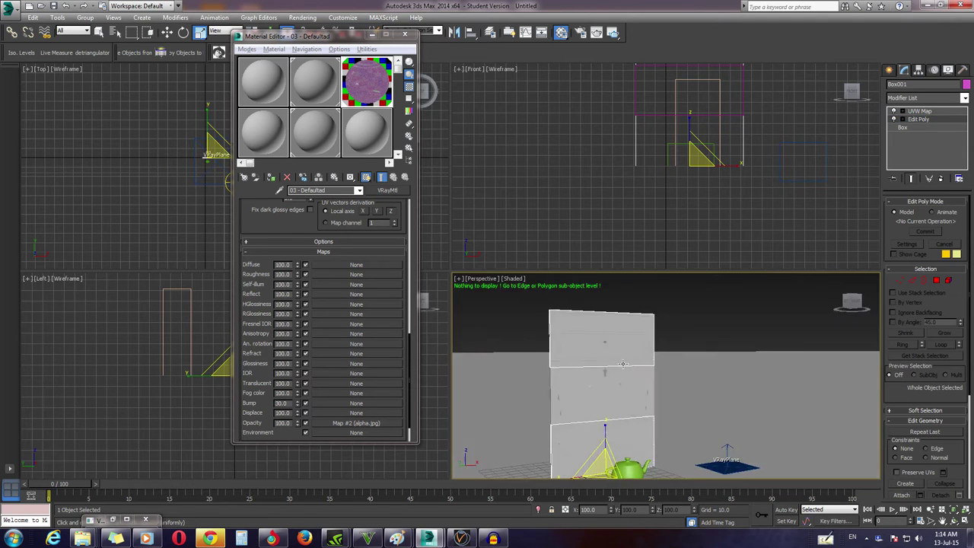
scroll(613, 387, down, 2)
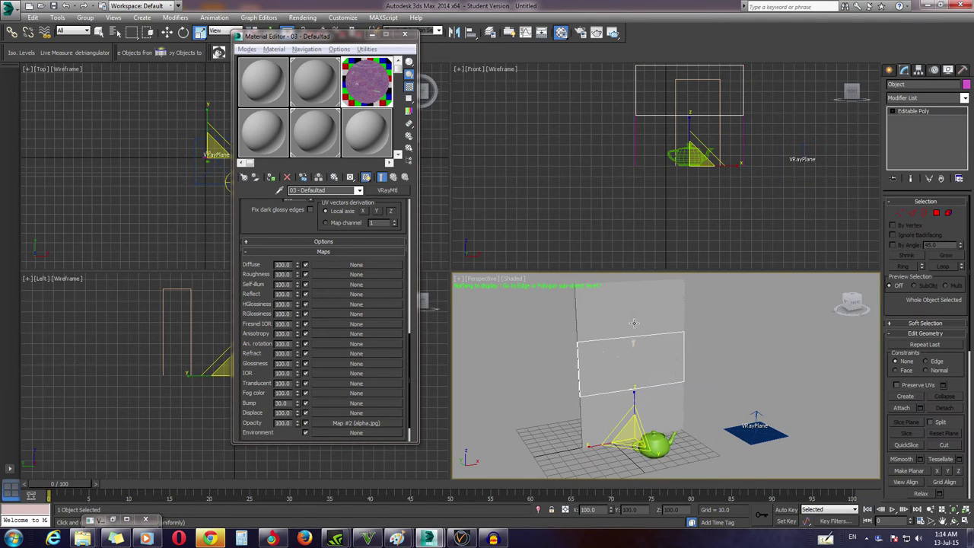
Step: Copy the glass material to a second sample slot, clear its Opacity map, and assign it to the box
click(362, 84)
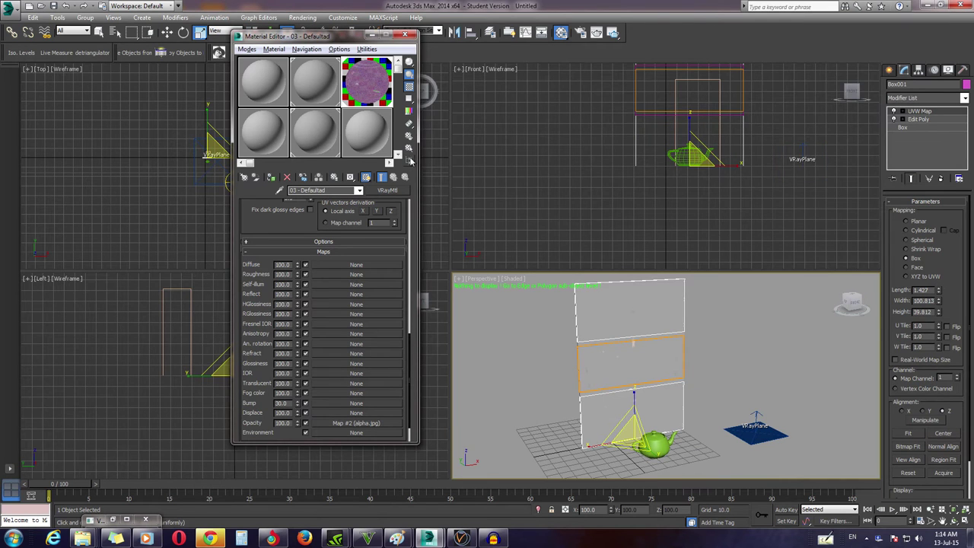
click(368, 83)
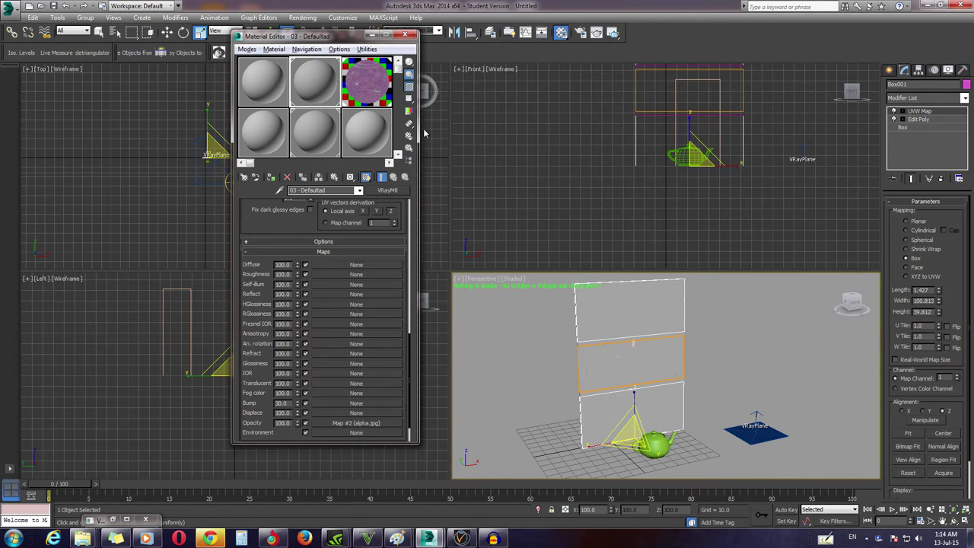
drag(367, 80, 315, 81)
right_click(321, 426)
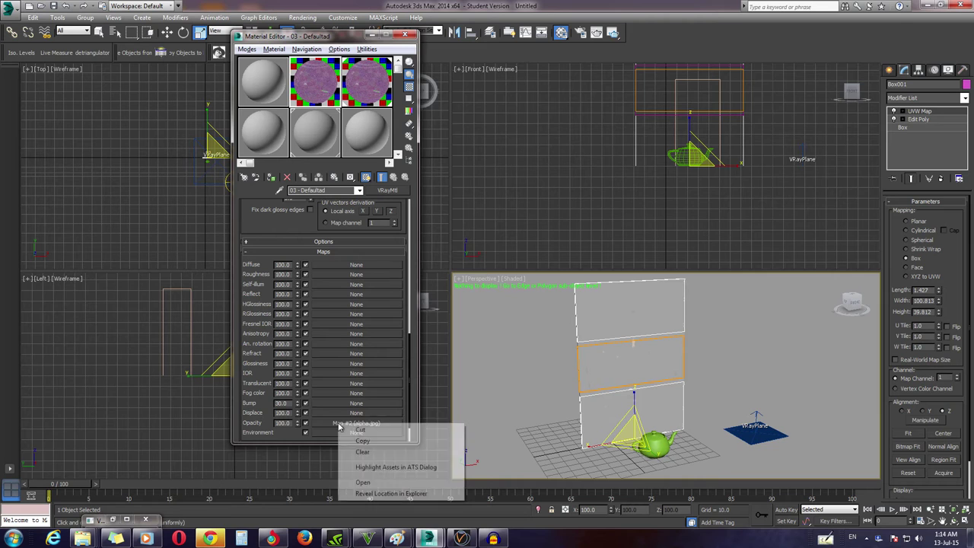
click(358, 449)
click(639, 299)
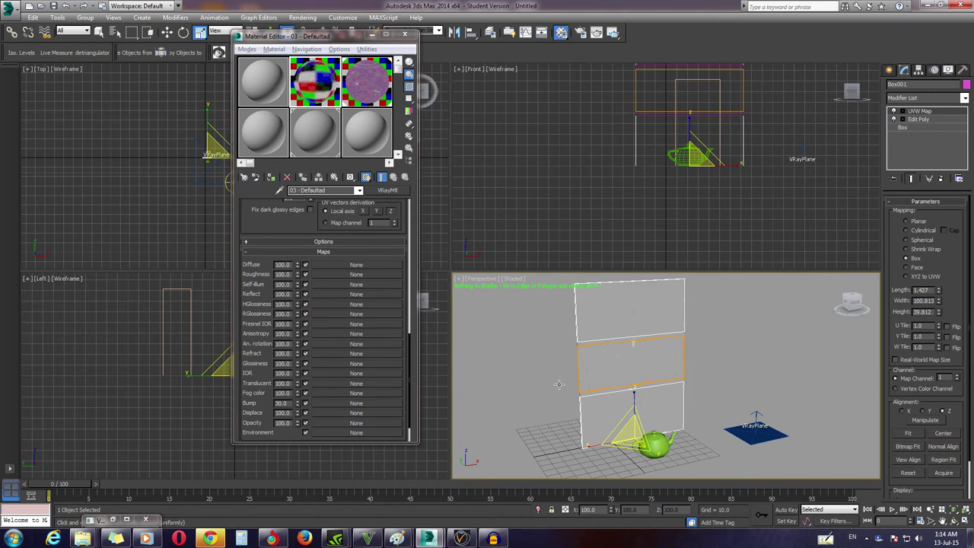
click(272, 177)
Step: Rename the assigned material to '03 - Defaultaddaswd' and select the flat pane object
click(468, 264)
text(daswd)
click(490, 306)
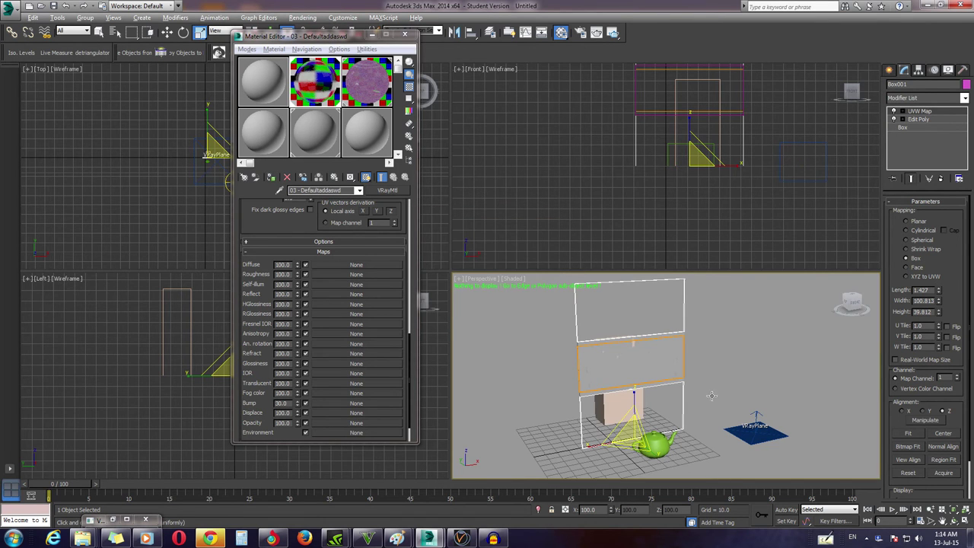
mouse_move(604, 338)
alt+middle_down()
mouse_move(638, 348)
mouse_move(636, 325)
mouse_move(675, 322)
alt+middle_up()
click(634, 322)
scroll(632, 323, up, 5)
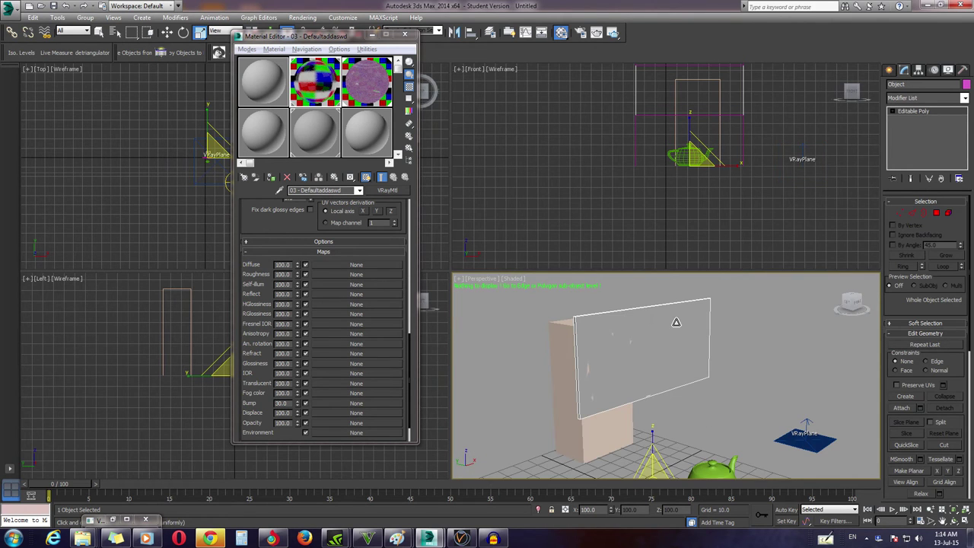
Step: Add a Box-type UVW Map modifier to the pane with height 47.395
click(937, 98)
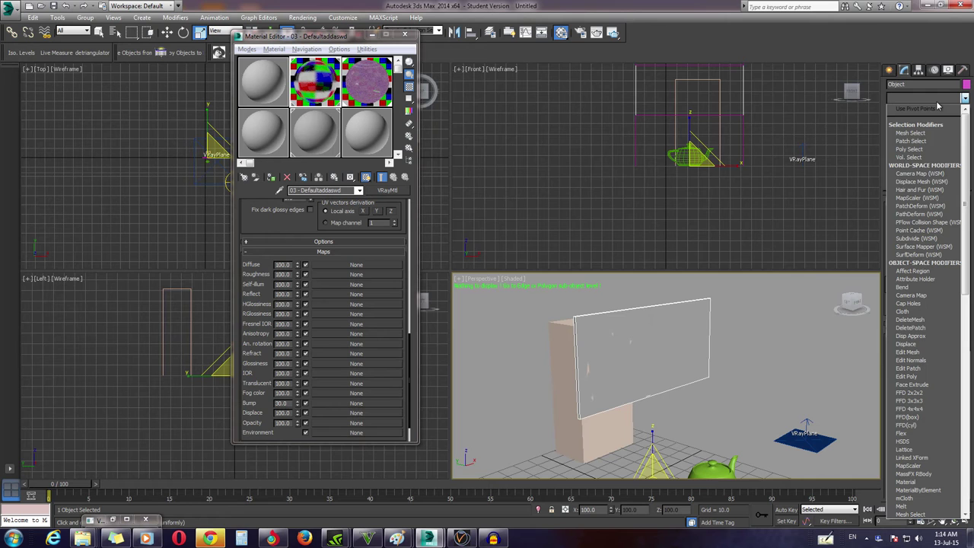
scroll(925, 305, down, 10)
click(909, 428)
click(905, 258)
mouse_move(733, 383)
alt+middle_down()
mouse_move(673, 367)
mouse_move(747, 387)
mouse_move(652, 358)
alt+middle_up()
scroll(652, 358, up, 3)
scroll(668, 363, up, 4)
scroll(668, 359, down, 7)
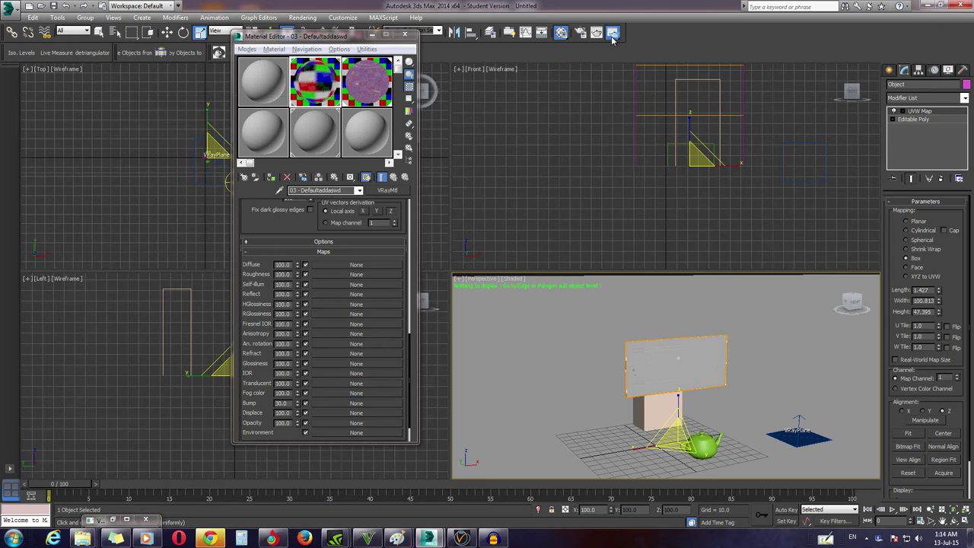
click(613, 32)
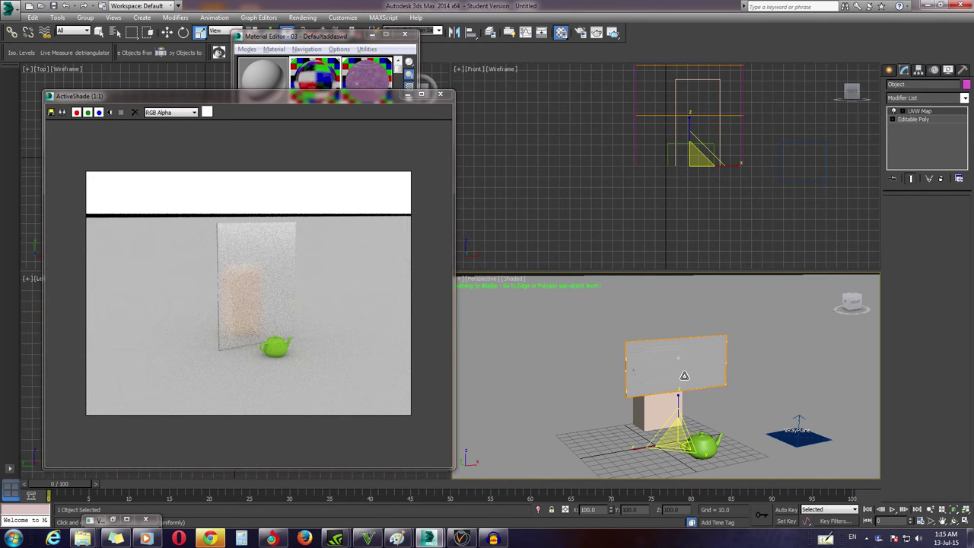
Step: Zoom and pan the Perspective view and ActiveShade frame to inspect the frosted pane before the box
scroll(671, 359, up, 3)
scroll(671, 358, up, 2)
scroll(677, 363, up, 2)
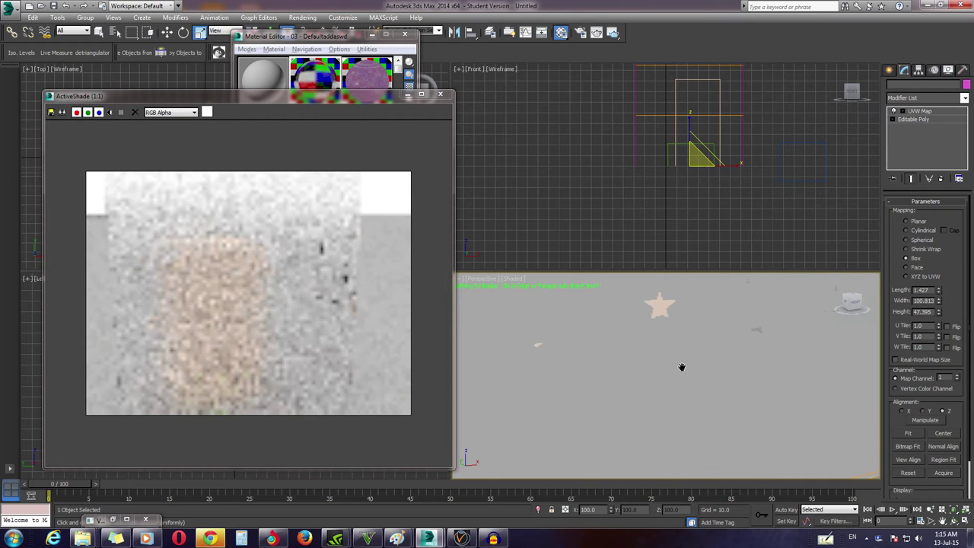
middle_drag(681, 372, 681, 414)
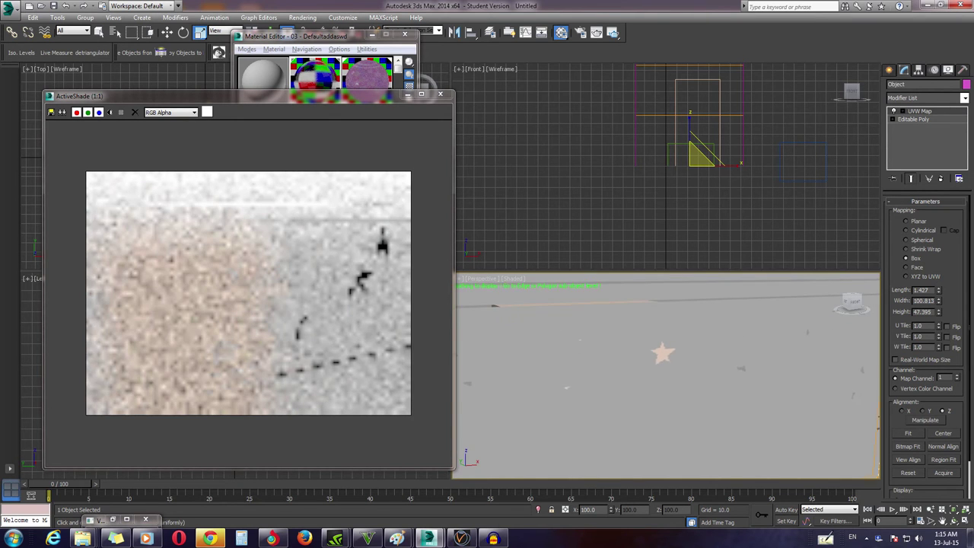
scroll(687, 370, down, 4)
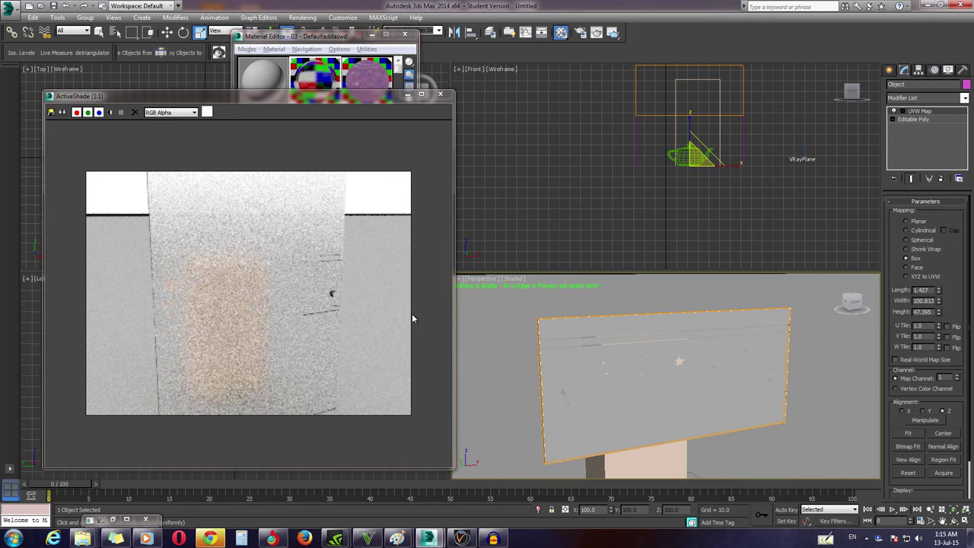
scroll(274, 289, up, 3)
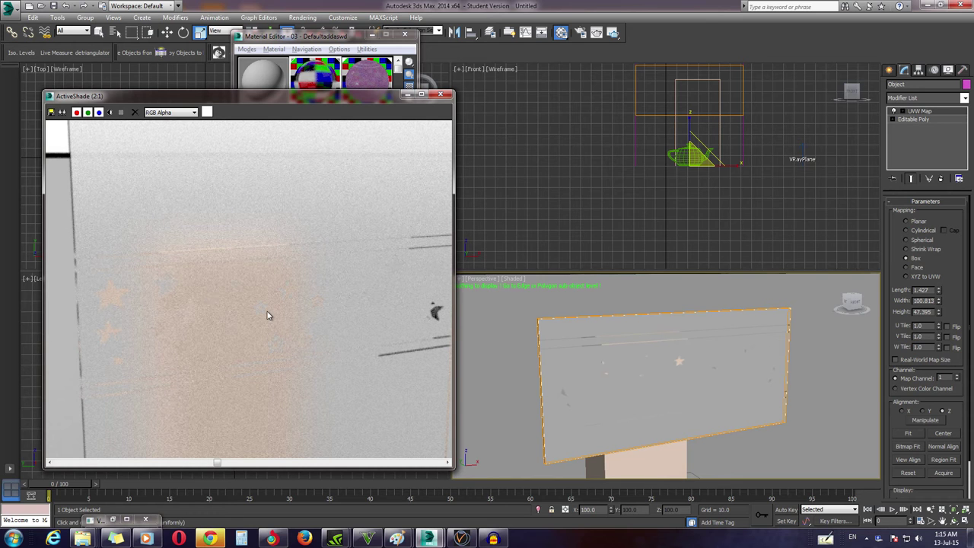
scroll(256, 308, up, 1)
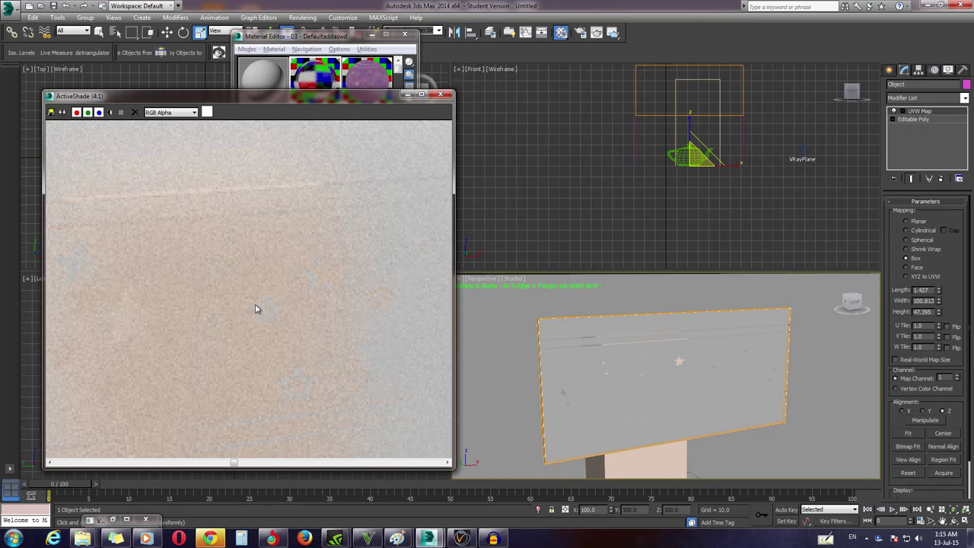
scroll(256, 309, down, 1)
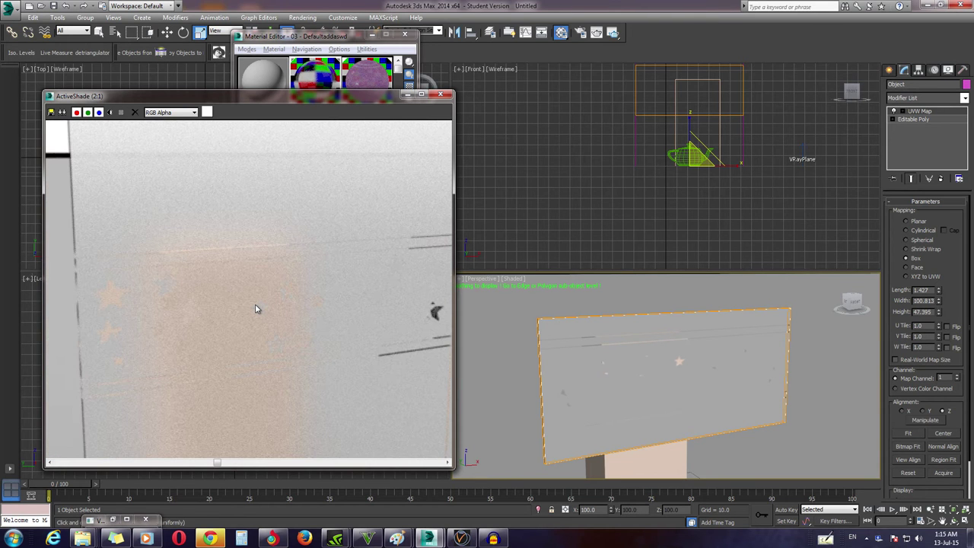
scroll(256, 309, down, 1)
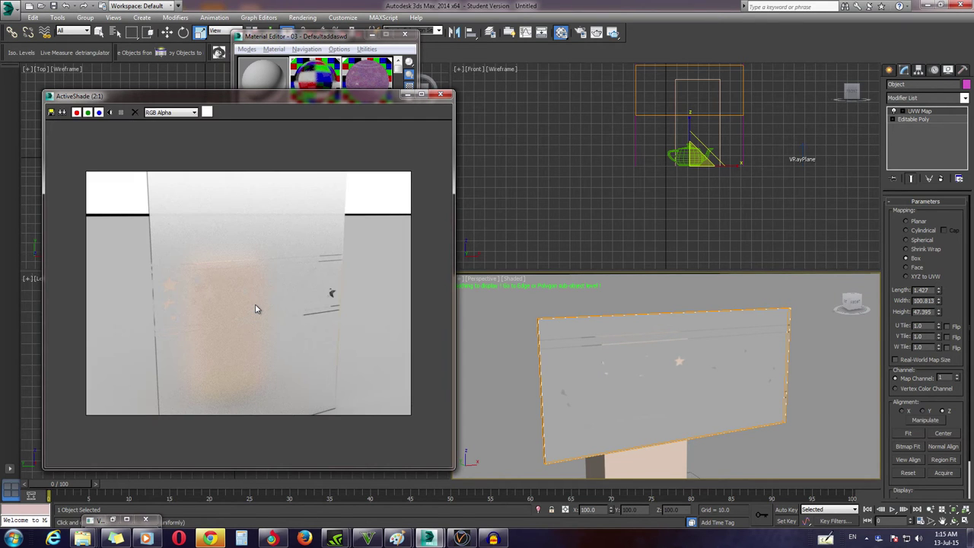
scroll(256, 309, up, 1)
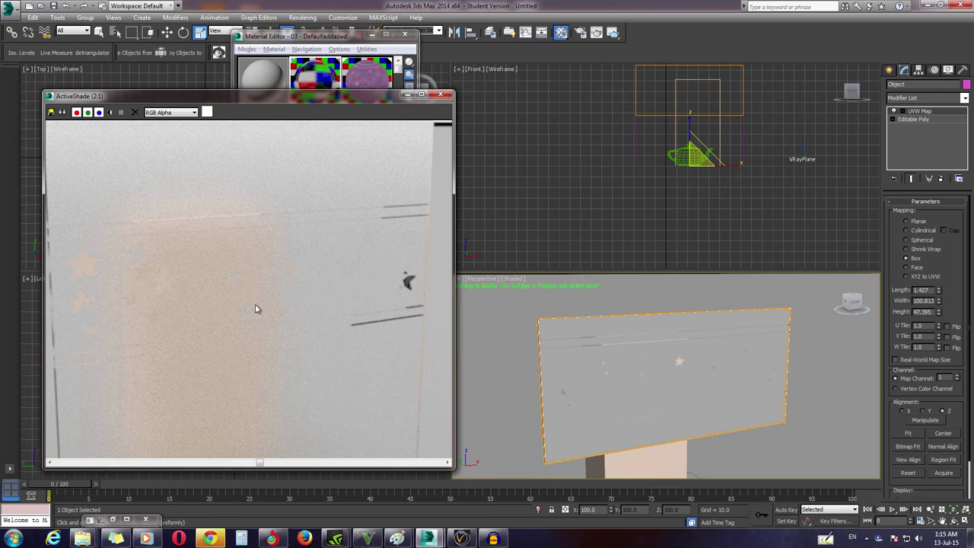
scroll(256, 309, down, 1)
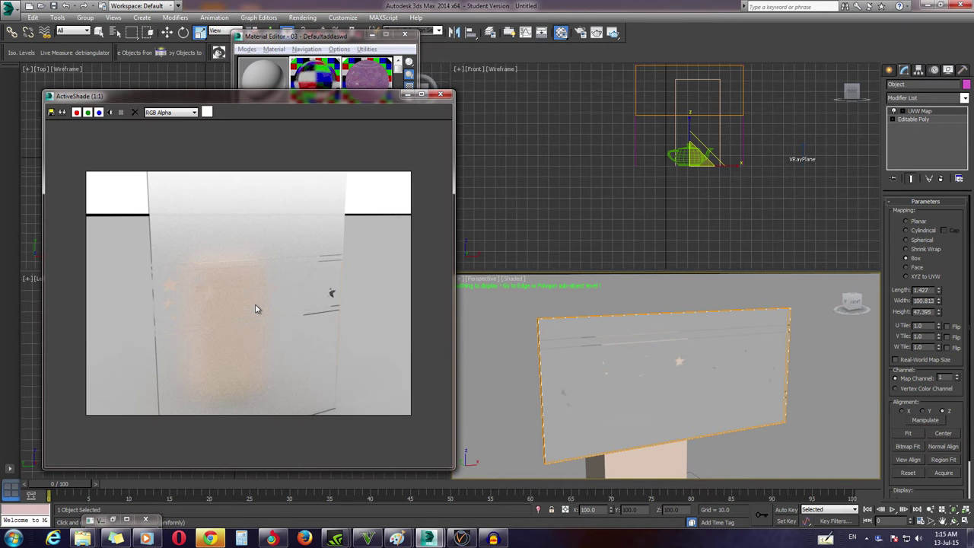
scroll(256, 309, up, 1)
scroll(256, 309, down, 1)
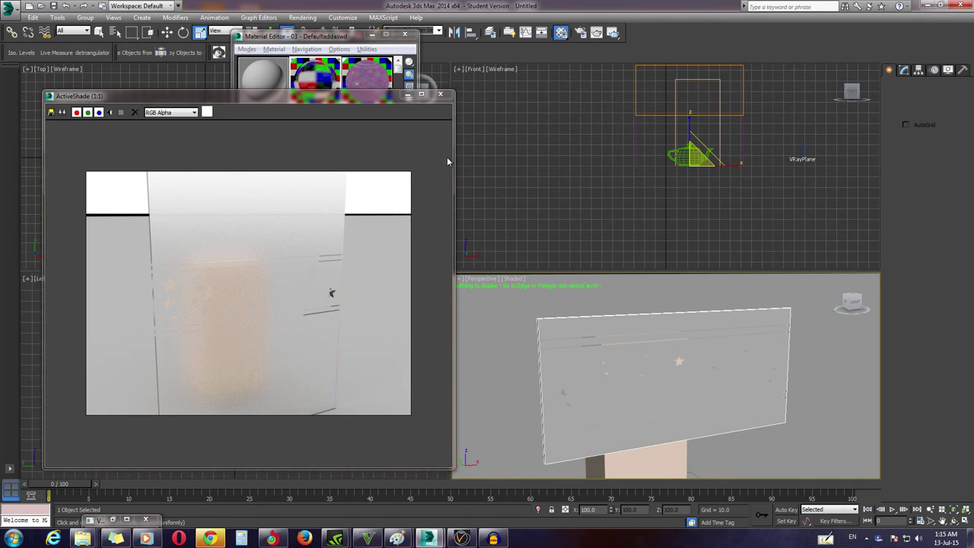
Step: Close the ActiveShade preview and zoom the Perspective viewport in and out
click(441, 95)
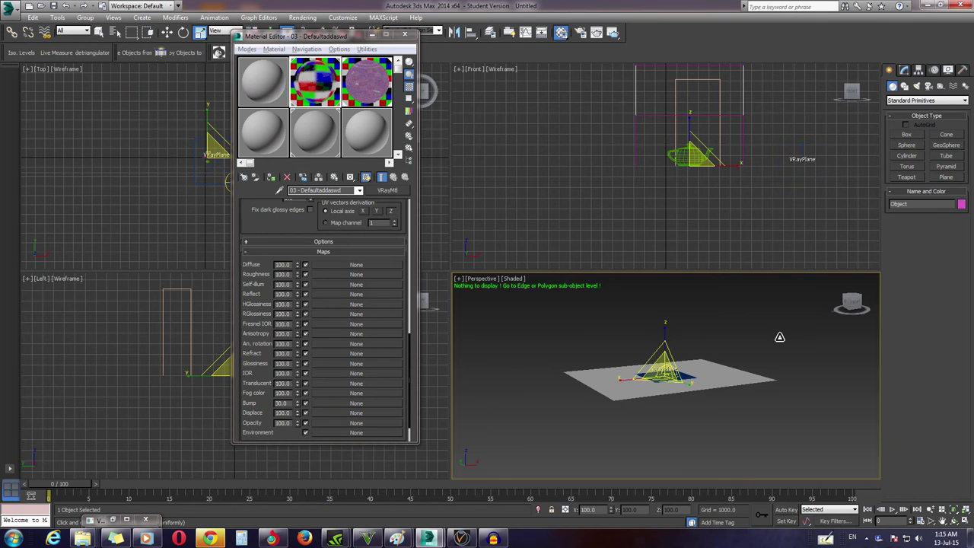
scroll(680, 351, up, 4)
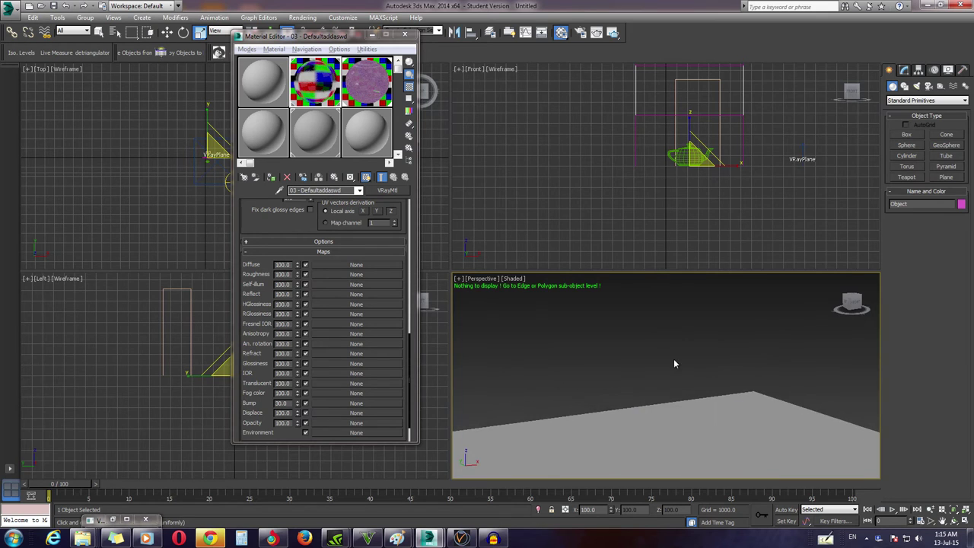
scroll(721, 287, down, 1)
scroll(627, 419, up, 2)
scroll(636, 422, up, 2)
scroll(643, 424, up, 2)
scroll(662, 366, down, 5)
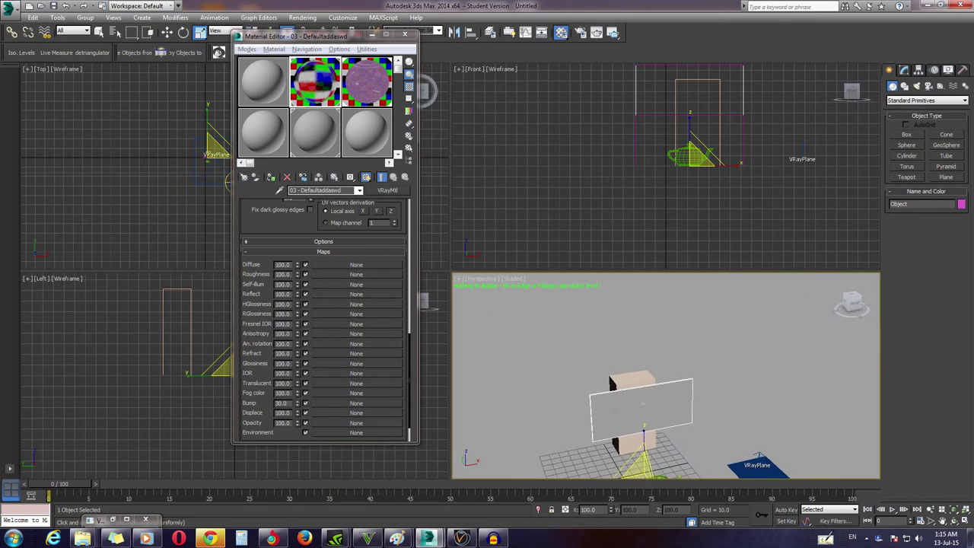
Step: Undo the last three scene changes, repanning the Perspective and Front views
key(ctrl+z)
middle_drag(664, 371, 684, 325)
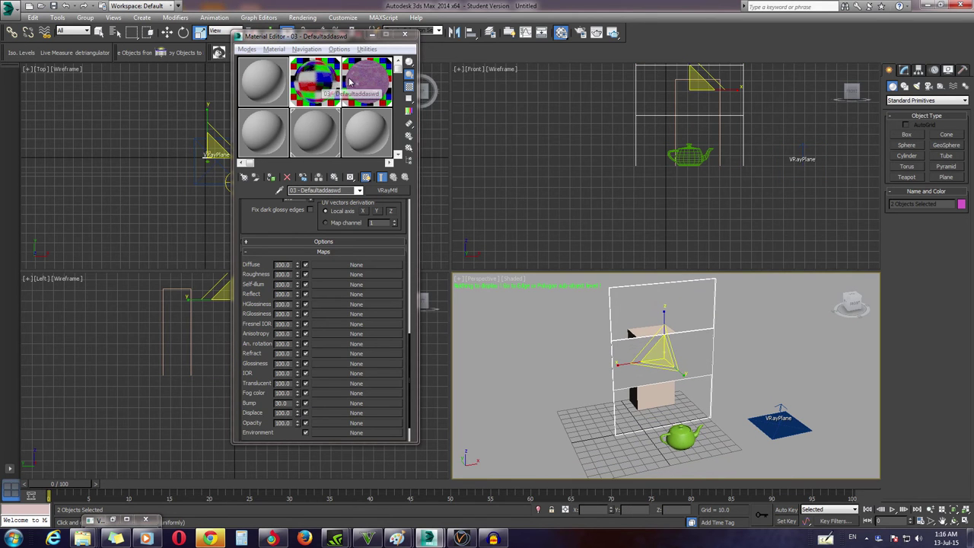
click(308, 81)
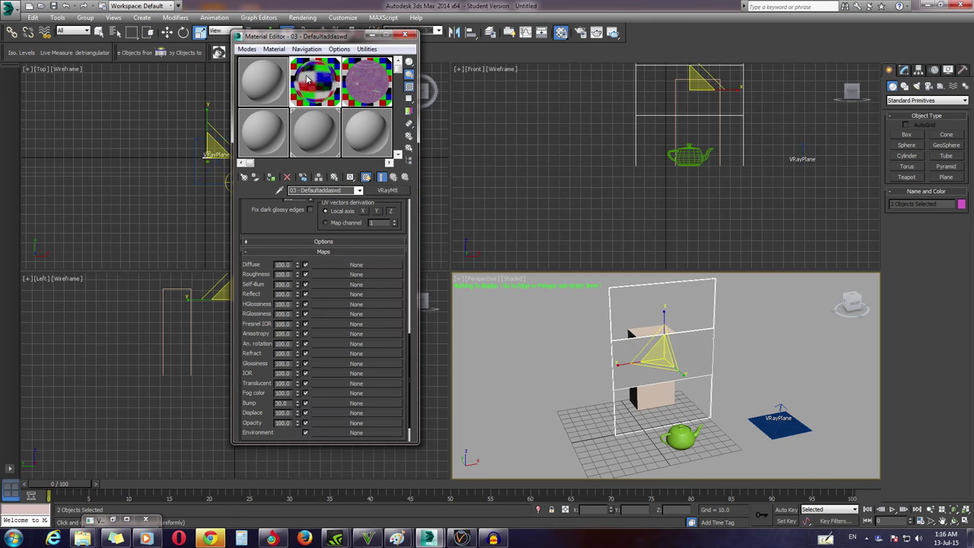
key(ctrl+z)
key(ctrl+z)
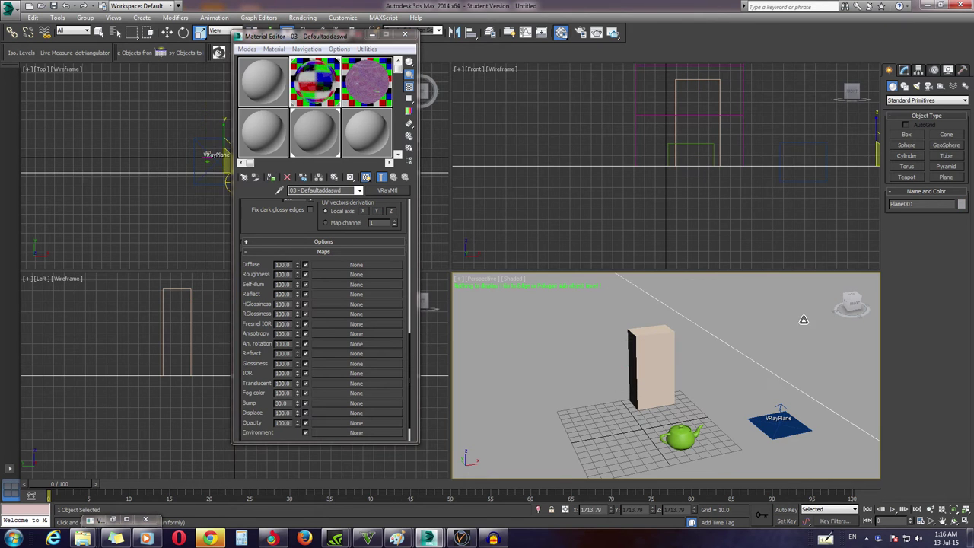
key(ctrl+z)
key(ctrl+z)
key(ctrl+z)
key(ctrl+z)
middle_drag(673, 118, 643, 201)
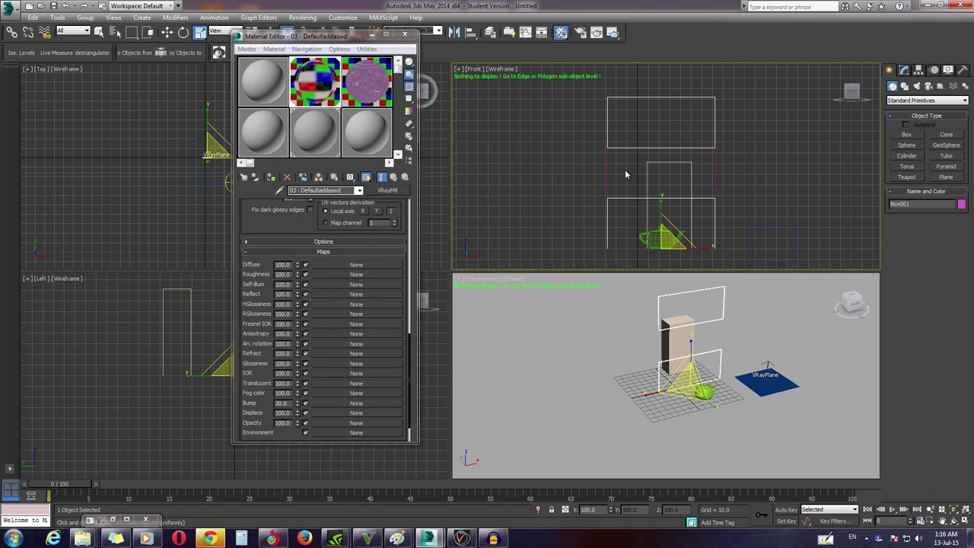
Step: Draw a rectangle spline over the box in the Front view
click(905, 86)
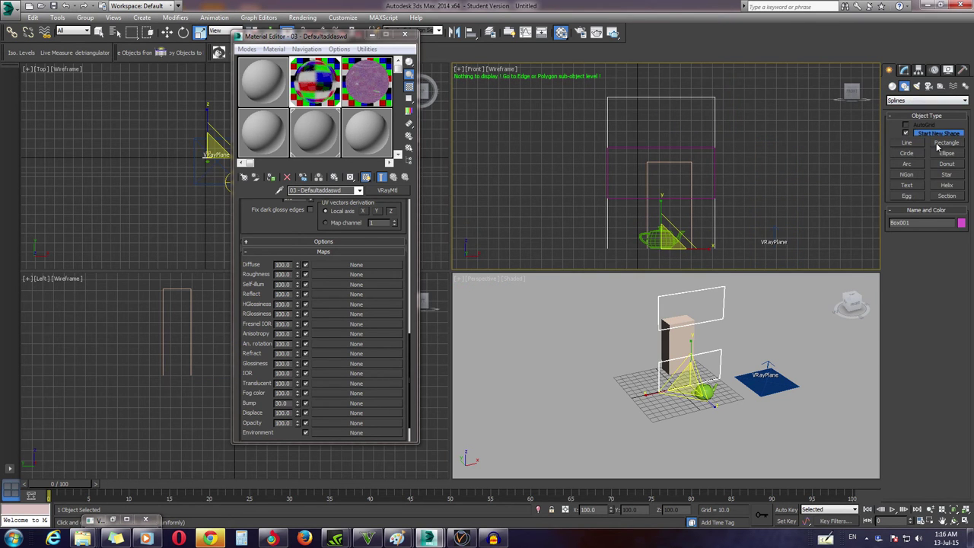
click(946, 143)
drag(593, 135, 727, 204)
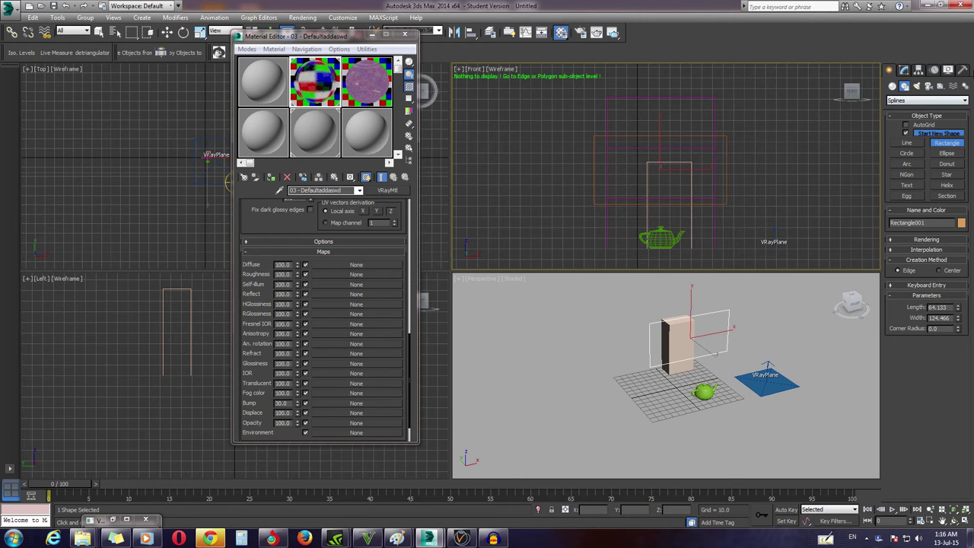
Step: Extrude the rectangle into a flat pane and scale its width to 85%
click(904, 69)
click(923, 98)
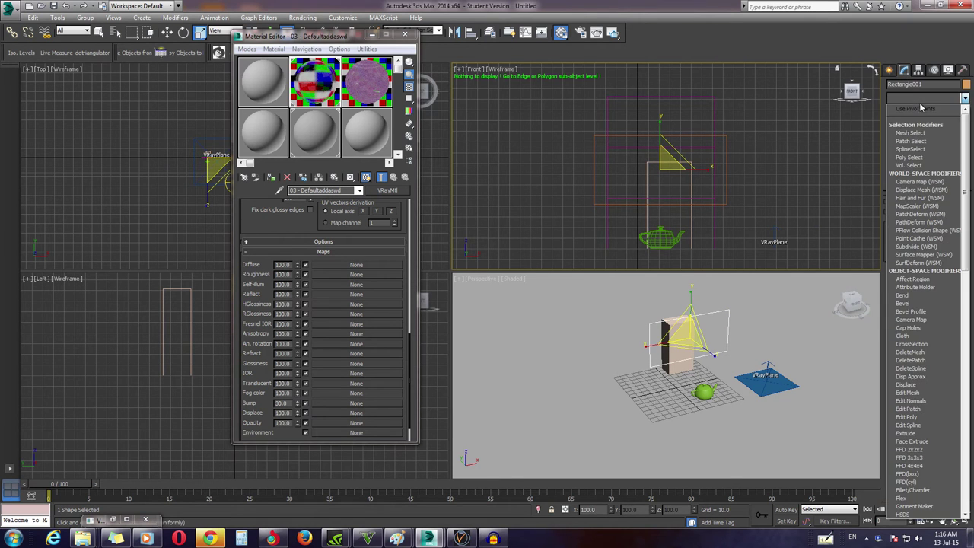
key(e)
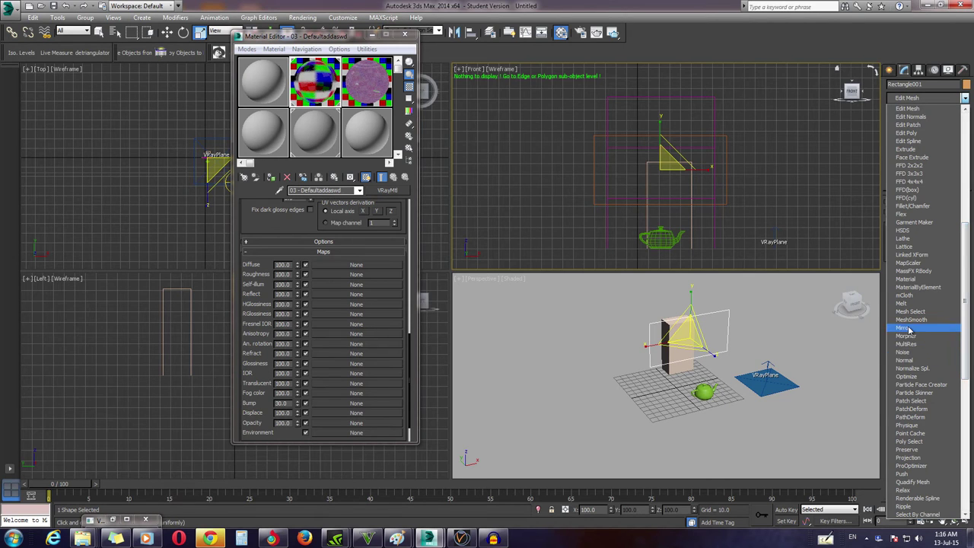
click(911, 150)
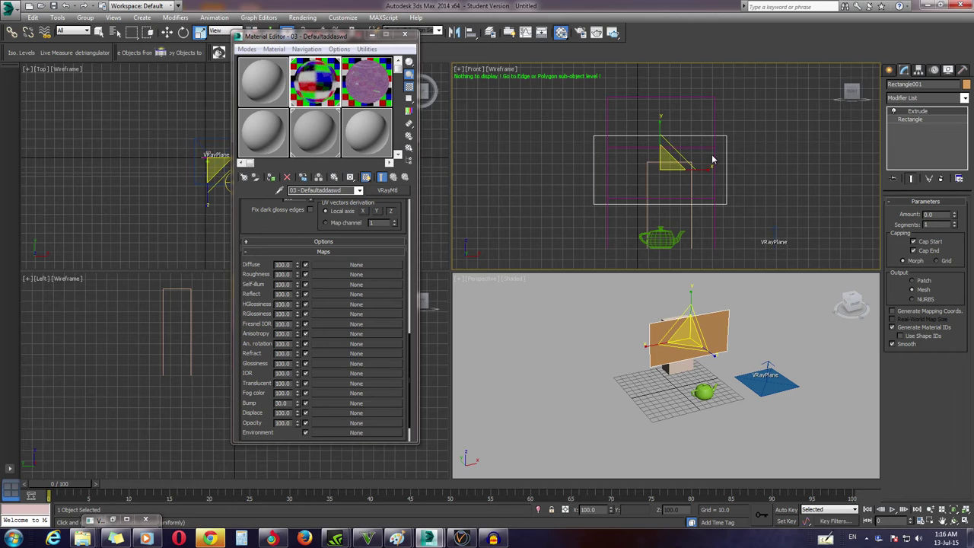
drag(709, 166, 694, 171)
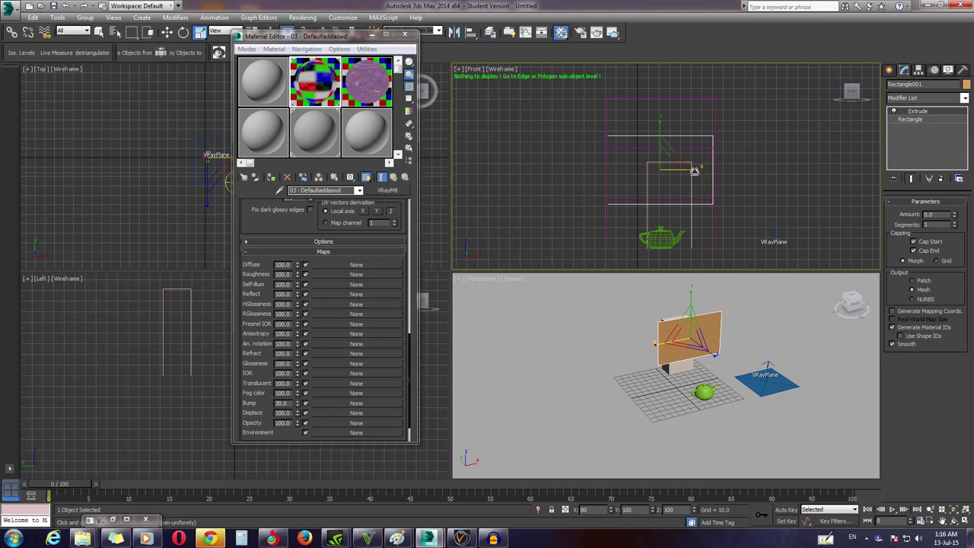
click(167, 32)
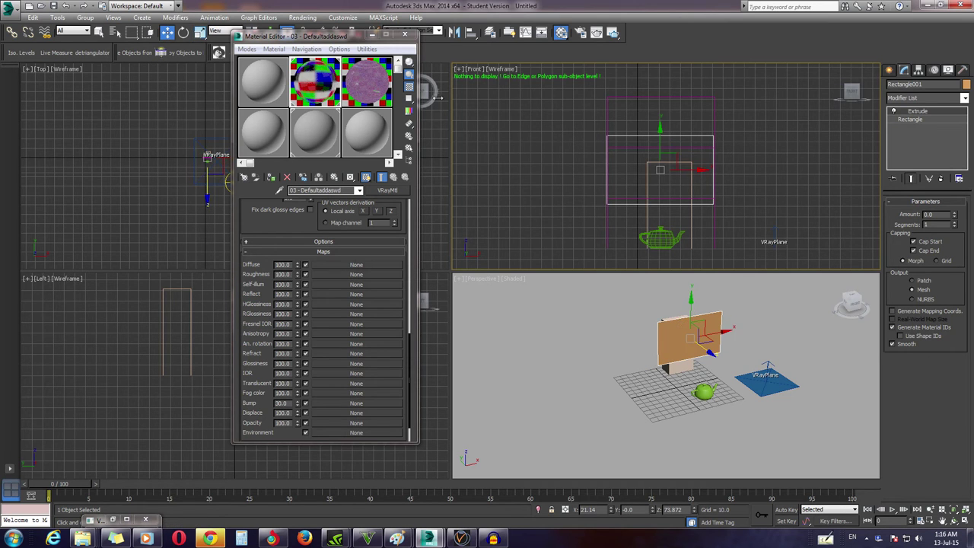
Step: Lower the pane and slide it along Y and X in the Perspective view
drag(660, 148, 685, 174)
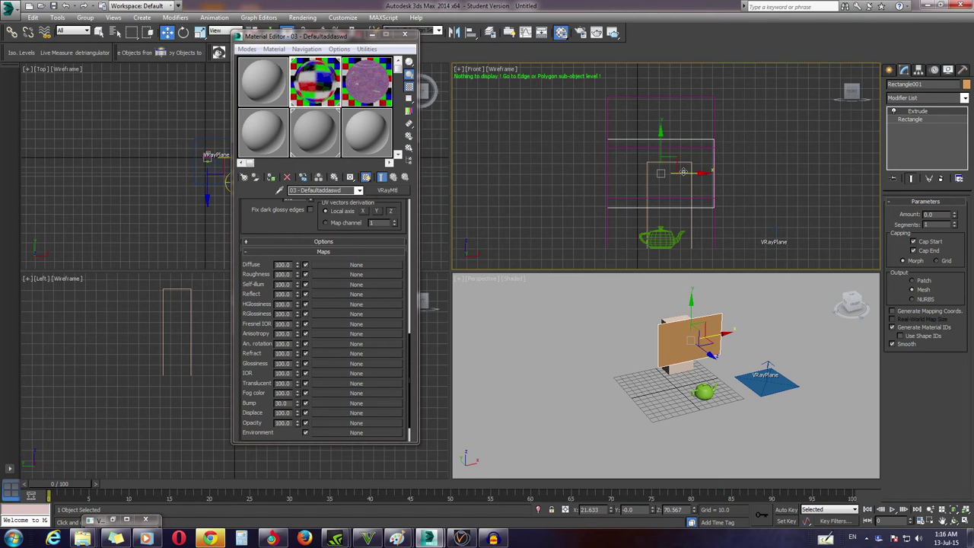
key(p)
scroll(659, 163, up, 3)
mouse_move(659, 163)
alt+middle_down()
mouse_move(711, 180)
mouse_move(618, 169)
alt+middle_up()
mouse_move(594, 171)
mouse_down()
mouse_move(610, 174)
mouse_move(597, 176)
mouse_up()
mouse_move(598, 176)
alt+middle_down()
mouse_move(580, 184)
mouse_move(695, 152)
mouse_move(701, 143)
mouse_move(637, 141)
mouse_move(596, 174)
mouse_move(685, 134)
mouse_move(739, 155)
mouse_move(608, 156)
mouse_move(646, 149)
alt+middle_up()
scroll(646, 149, down, 5)
scroll(647, 149, up, 5)
scroll(644, 145, down, 4)
mouse_move(644, 145)
alt+middle_down()
mouse_move(621, 111)
mouse_move(663, 106)
alt+middle_up()
drag(661, 107, 674, 109)
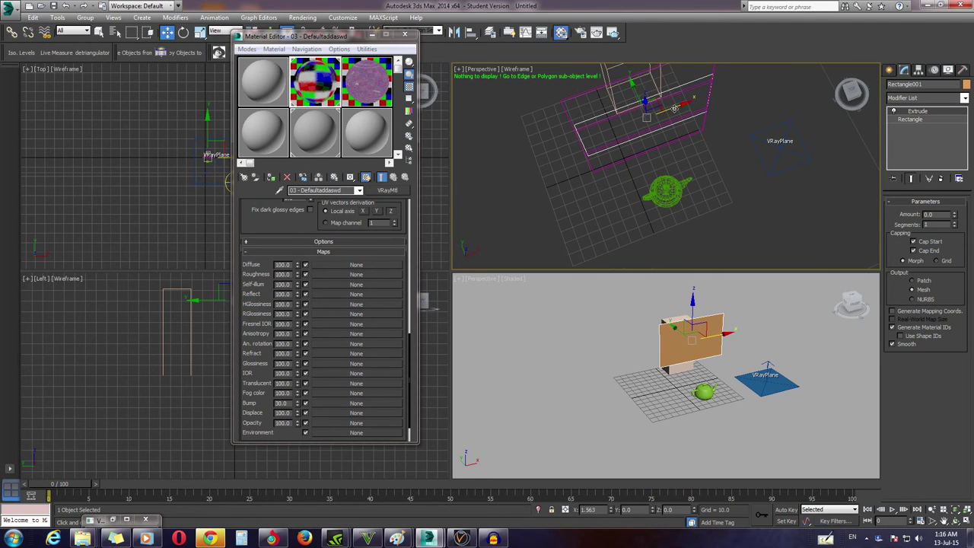
Step: Nudge the pane slightly along Y in the Top view
key(t)
scroll(676, 114, up, 3)
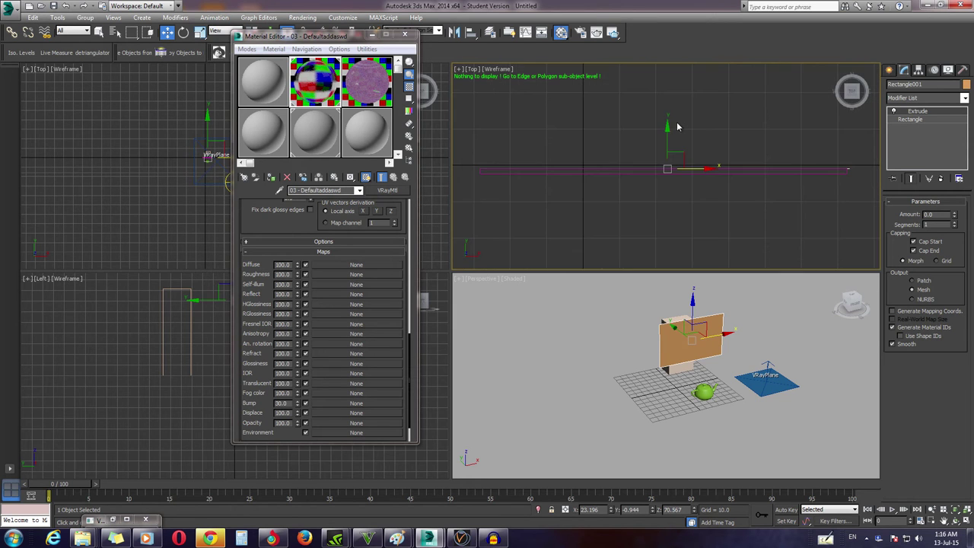
scroll(636, 160, down, 3)
scroll(636, 160, up, 5)
scroll(628, 154, down, 3)
drag(628, 154, 630, 154)
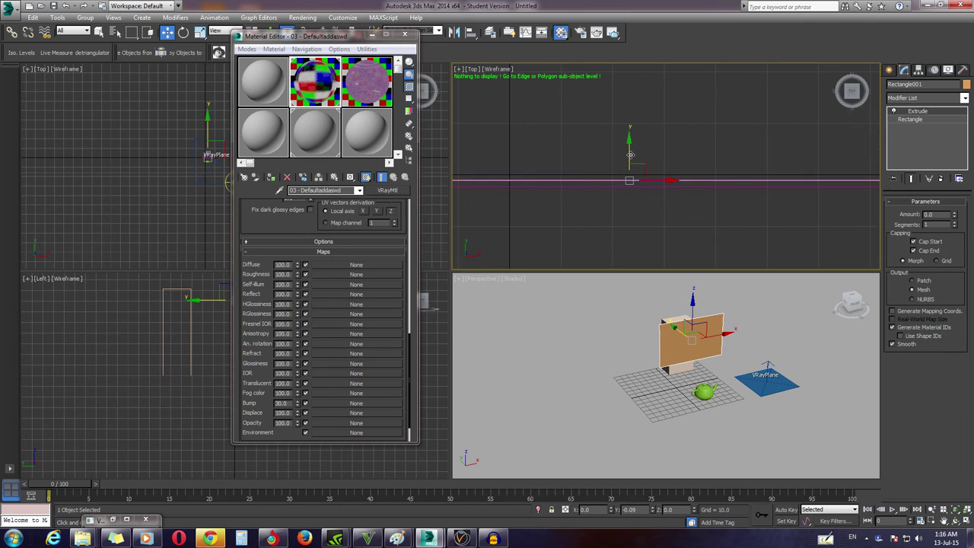
scroll(628, 155, down, 2)
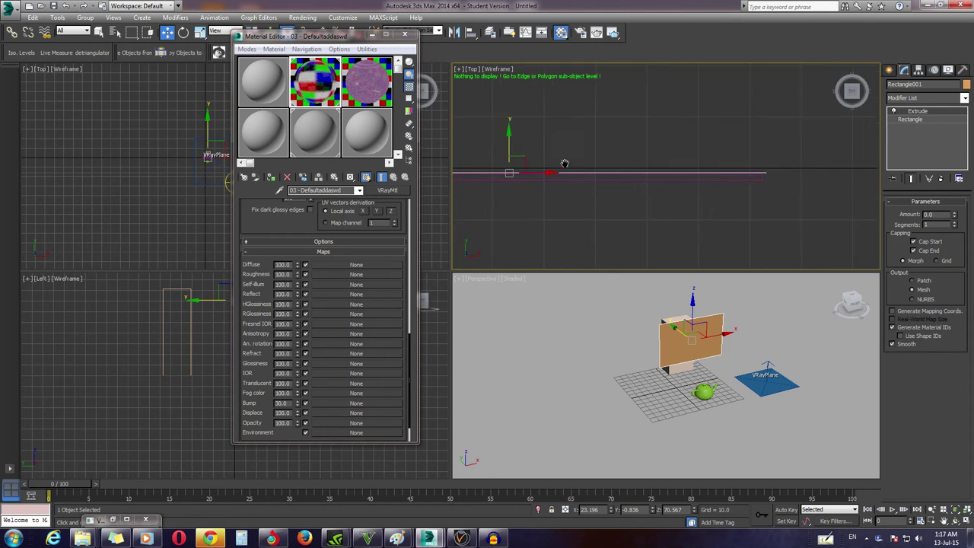
drag(656, 162, 655, 158)
scroll(644, 175, down, 2)
Step: Set the base rectangle to Length 66.698 and Width 123.221
click(917, 120)
mouse_move(807, 125)
middle_down()
mouse_move(663, 160)
mouse_move(712, 176)
mouse_move(703, 170)
middle_up()
scroll(703, 169, down, 3)
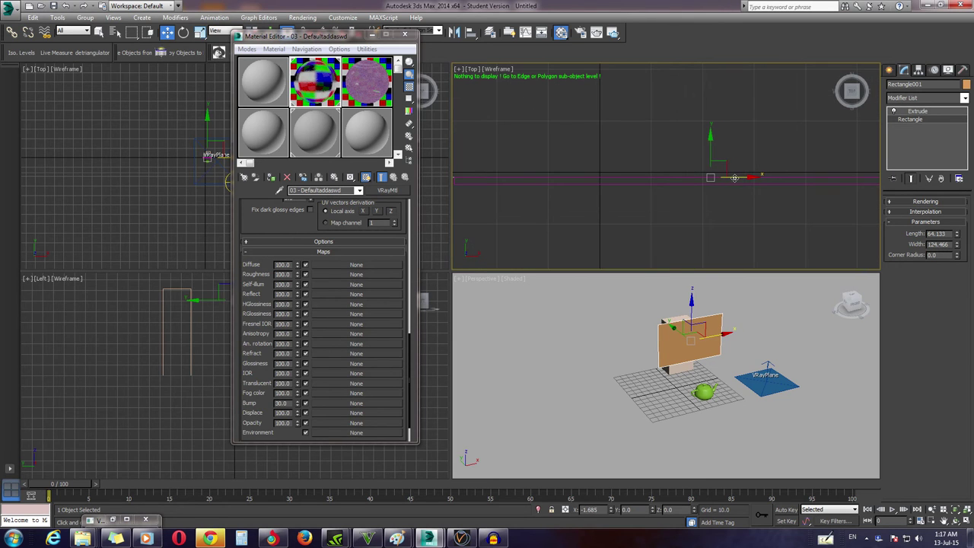
middle_drag(743, 179, 833, 155)
scroll(595, 153, up, 4)
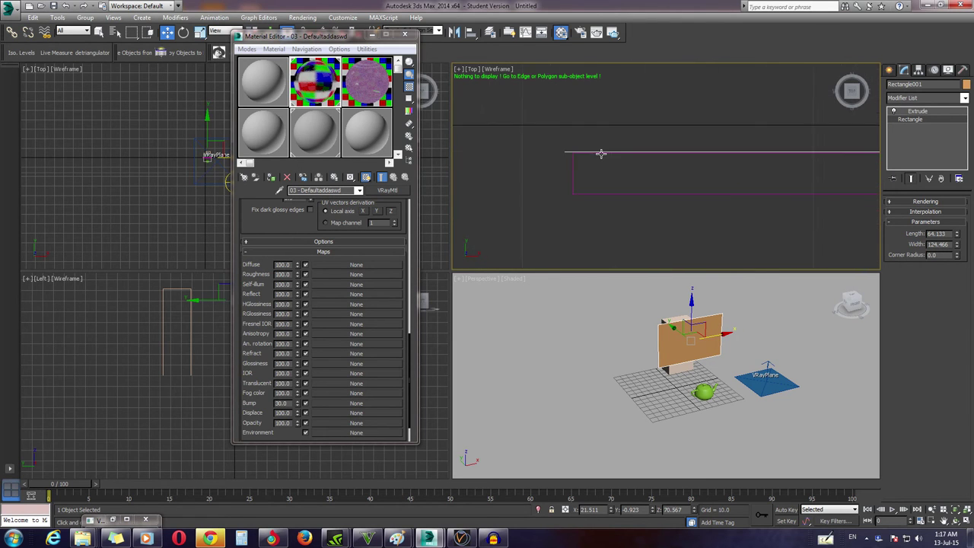
drag(956, 238, 961, 233)
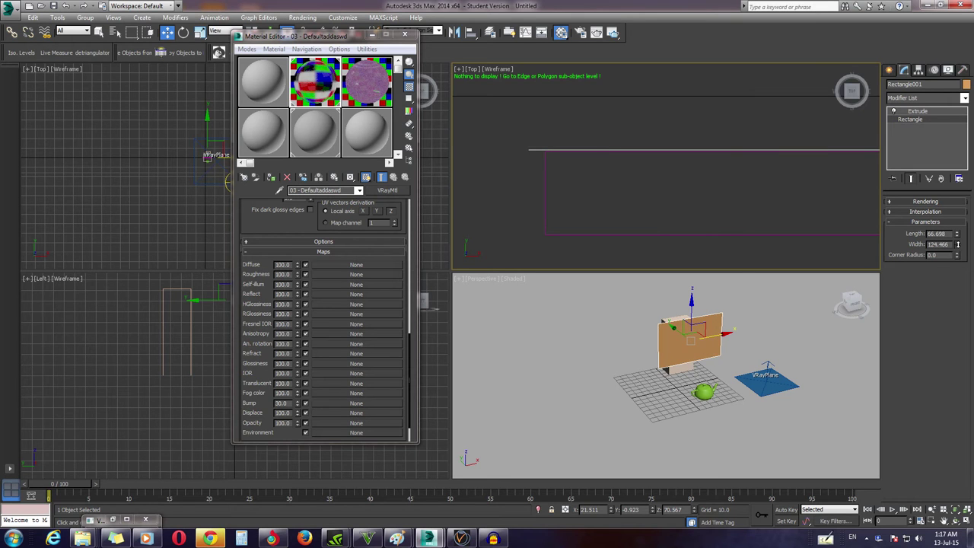
drag(957, 245, 957, 247)
alt+middle_drag(687, 324, 655, 319)
scroll(654, 320, up, 3)
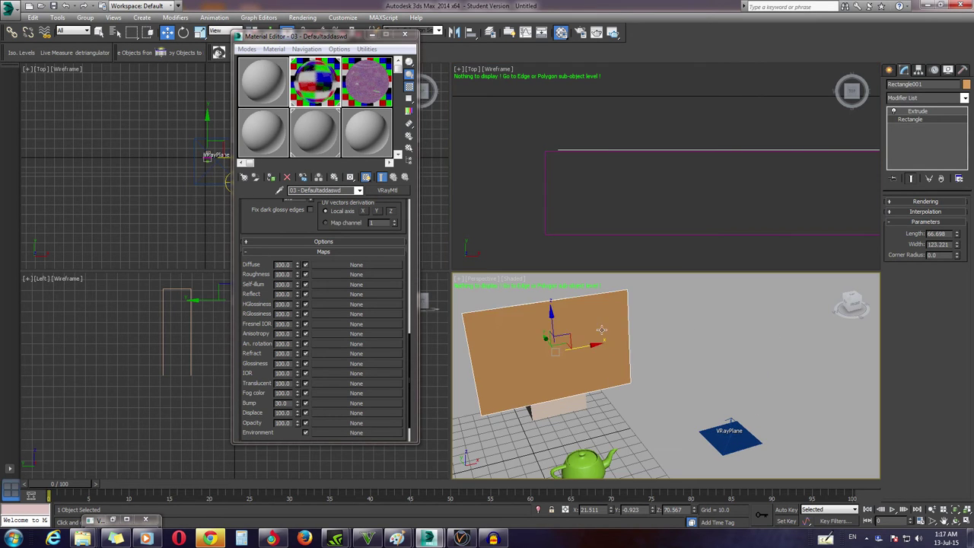
Step: Assign the alpha.jpg opacity-mapped material to the pane
click(605, 318)
key(ctrl+z)
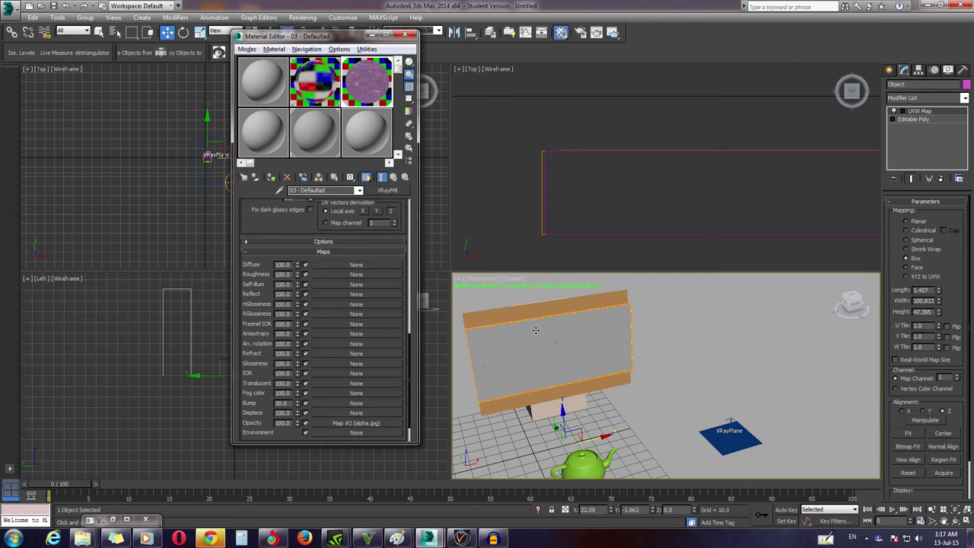
alt+middle_drag(539, 324, 536, 305)
click(536, 305)
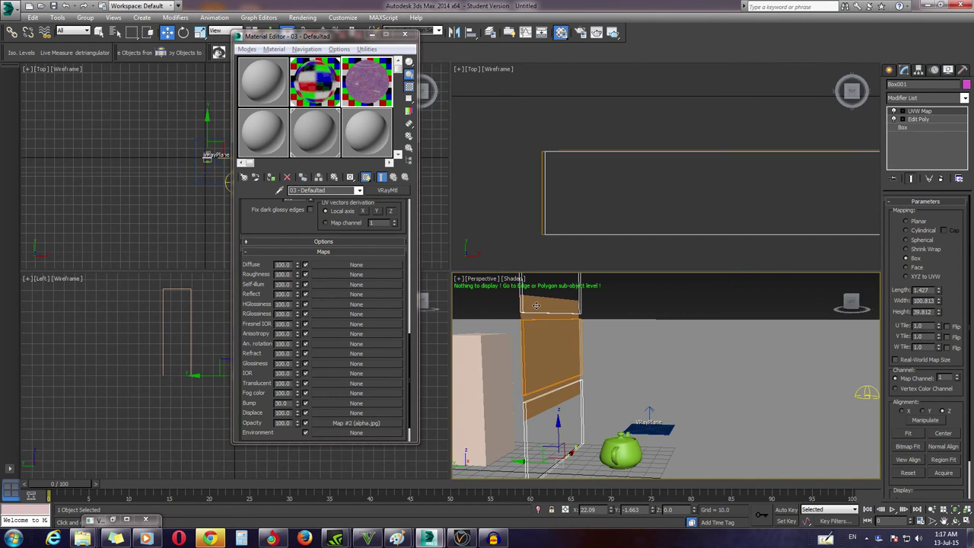
mouse_move(509, 328)
alt+middle_down()
mouse_move(566, 342)
mouse_move(500, 308)
alt+middle_up()
click(576, 335)
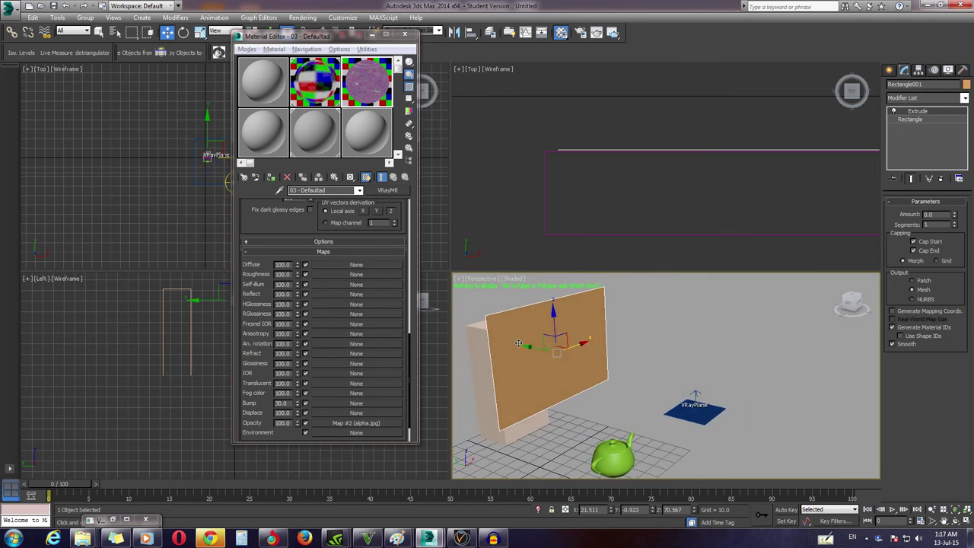
click(272, 177)
Step: Add a Planar UVW Map modifier to the pane
click(964, 98)
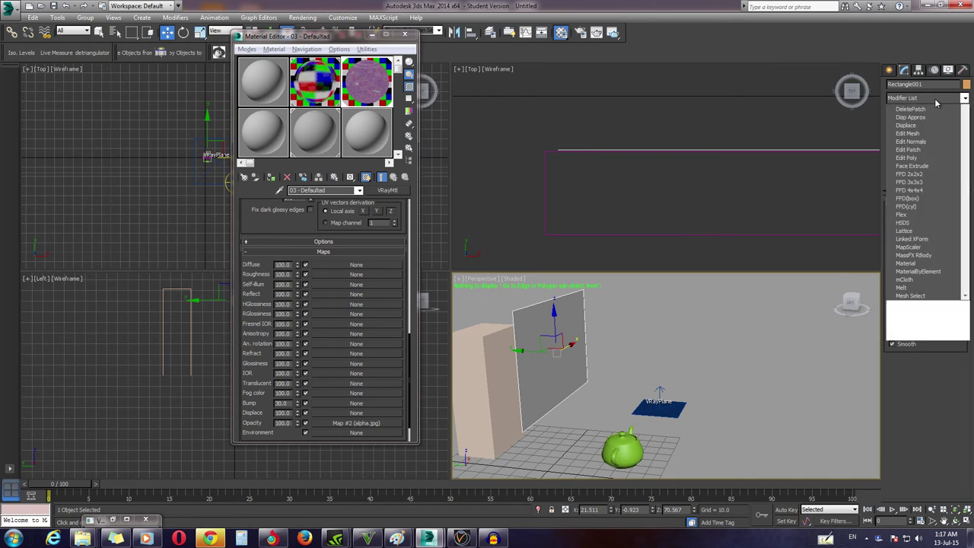
key(u)
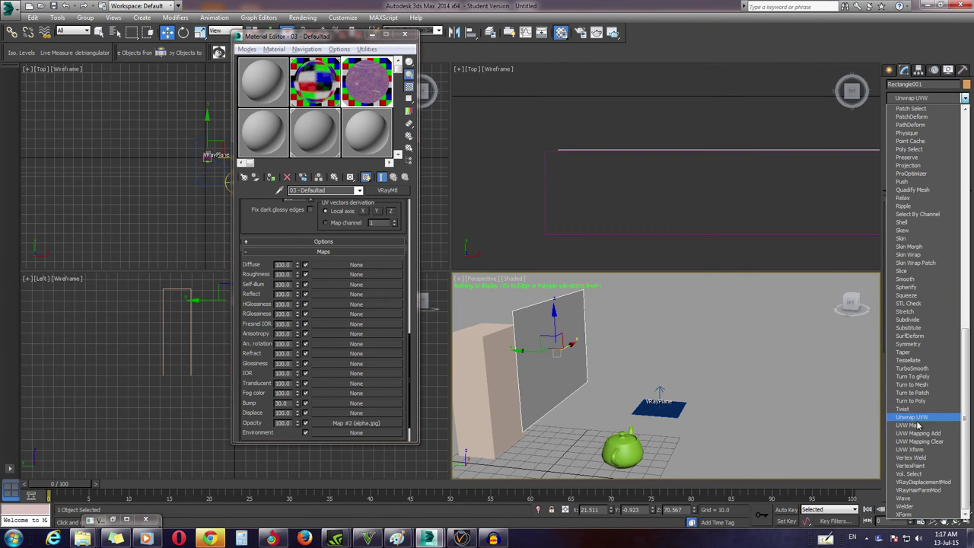
click(913, 425)
mouse_move(704, 354)
alt+middle_down()
mouse_move(670, 339)
mouse_move(864, 357)
mouse_move(645, 347)
mouse_move(637, 332)
alt+middle_up()
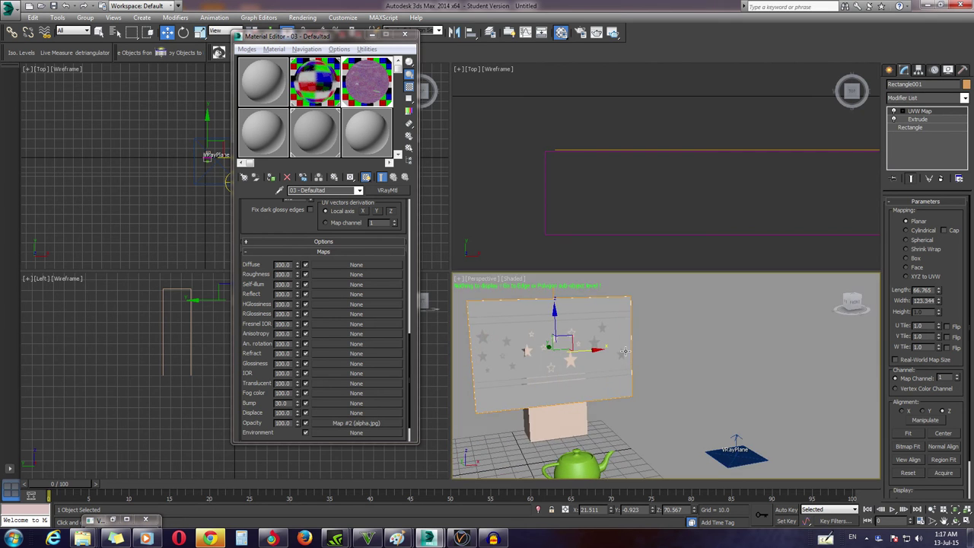
Step: Preview the star pattern in a V-Ray ActiveShade render, then close it
click(613, 34)
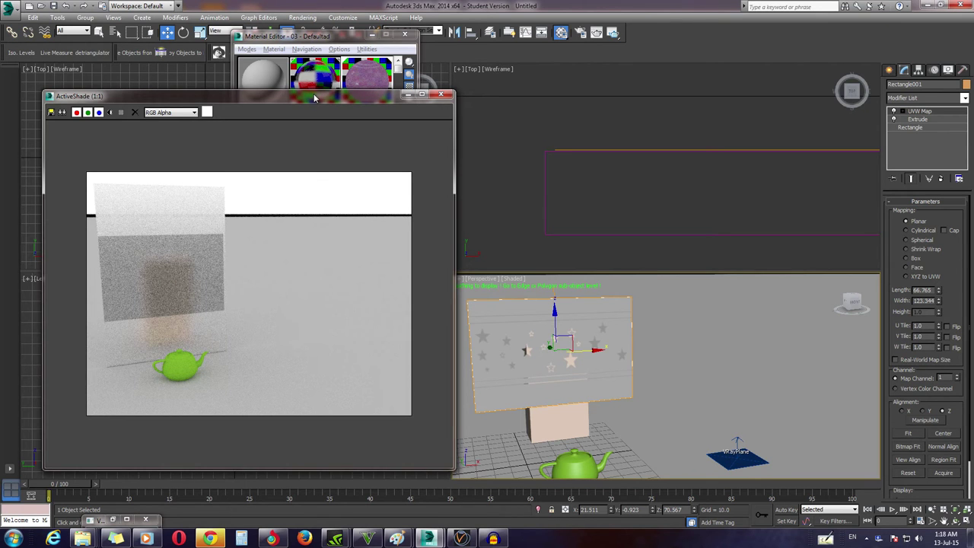
drag(314, 97, 315, 113)
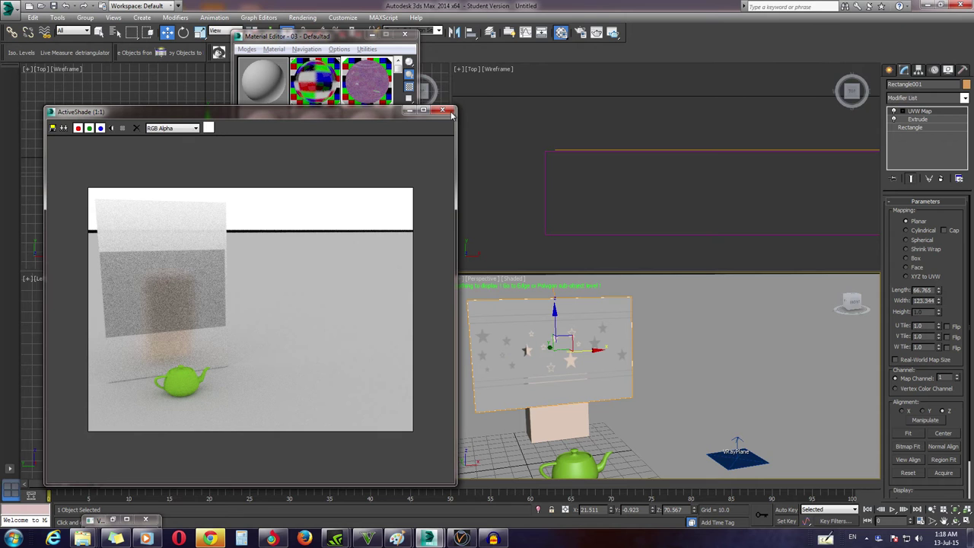
click(450, 111)
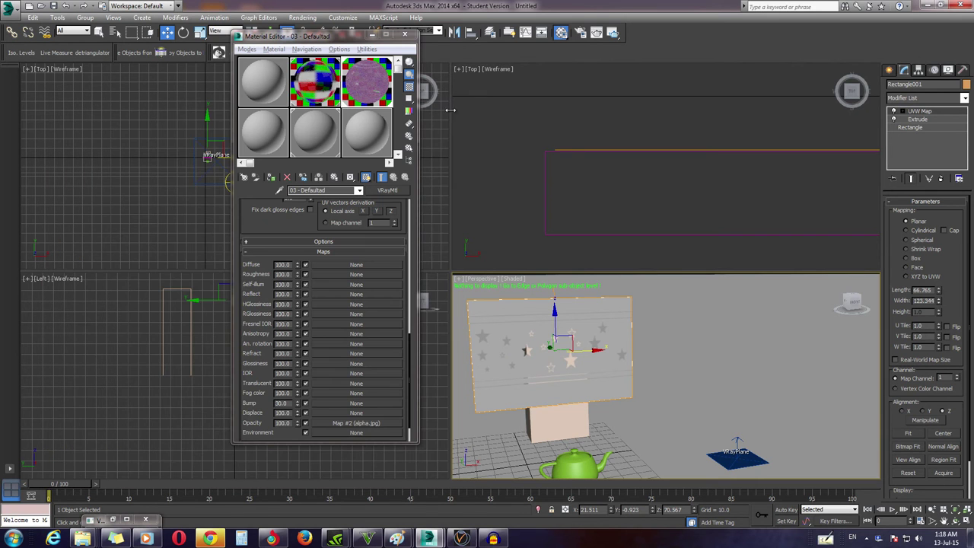
ctrl+click(555, 373)
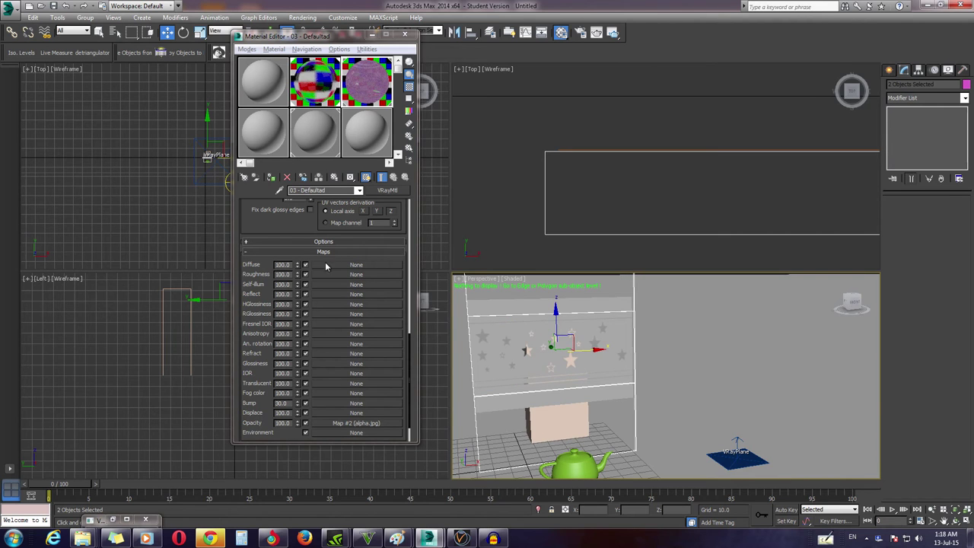
Step: Copy the checker glass material to slot 5 and set Refraction Glossiness to 1.0
drag(314, 105, 317, 127)
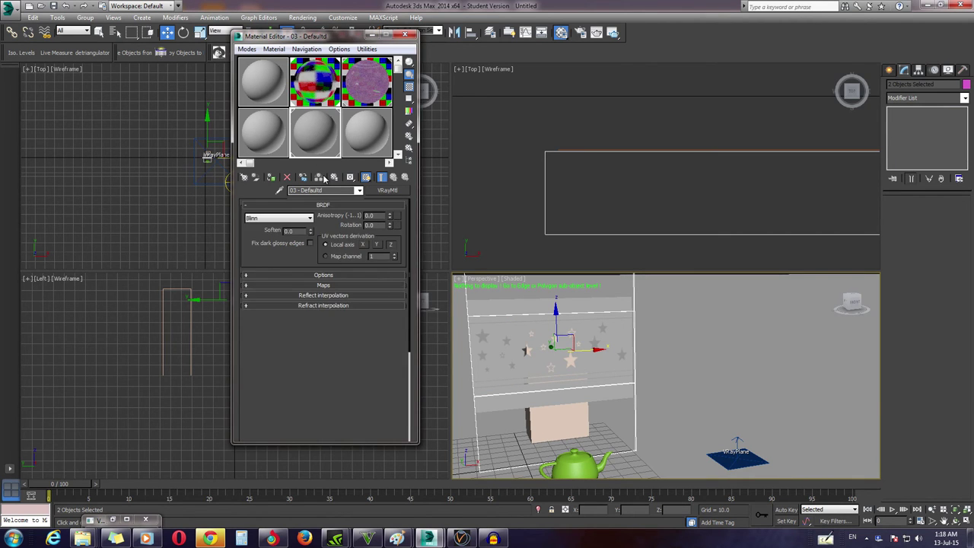
scroll(294, 233, up, 5)
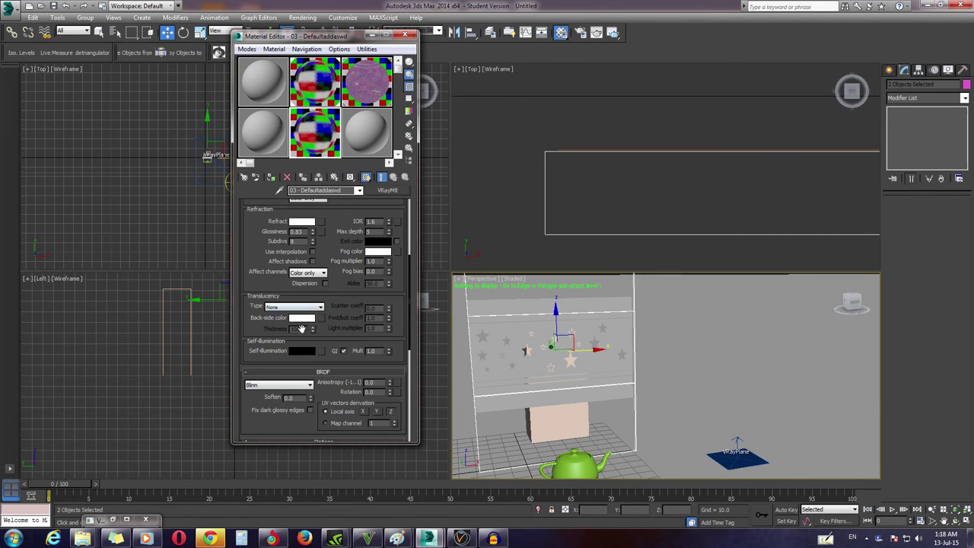
scroll(331, 240, up, 3)
drag(308, 333, 308, 325)
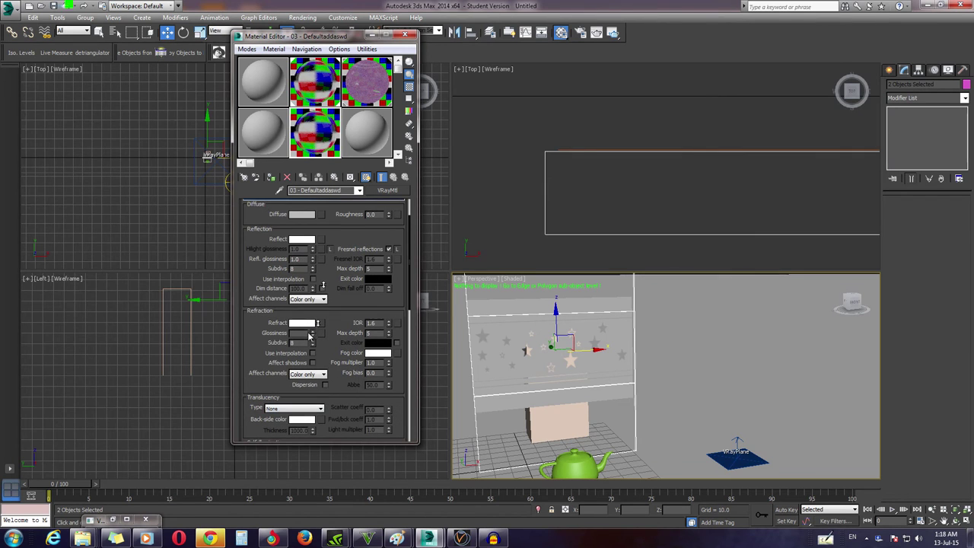
click(307, 325)
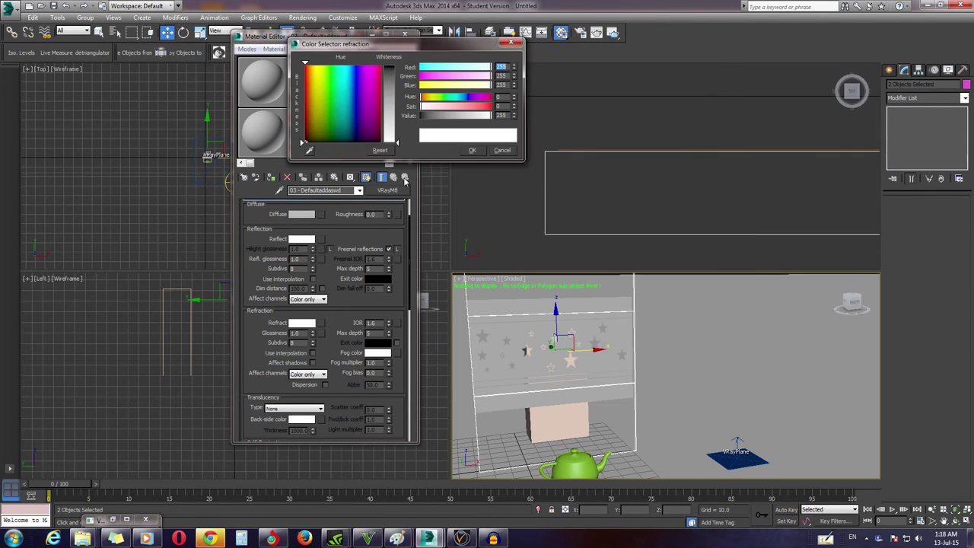
click(472, 149)
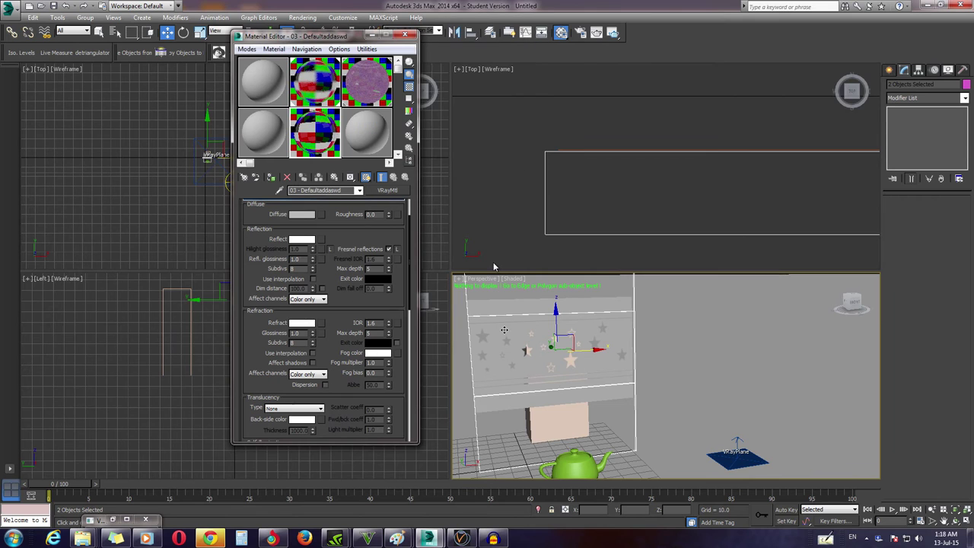
Step: Assign it to both objects, renamed with suffix 'dad', and preview in ActiveShade
click(271, 178)
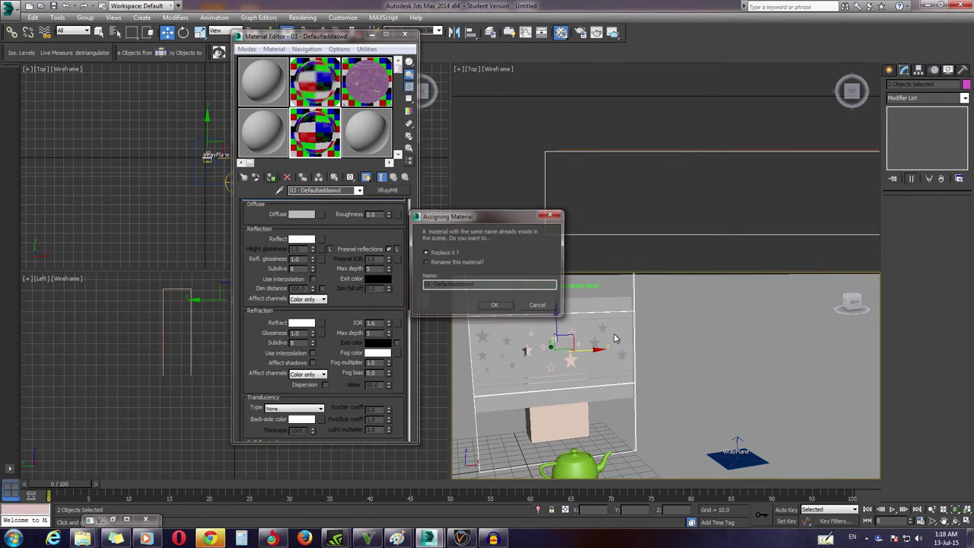
click(455, 263)
text(dad)
click(494, 305)
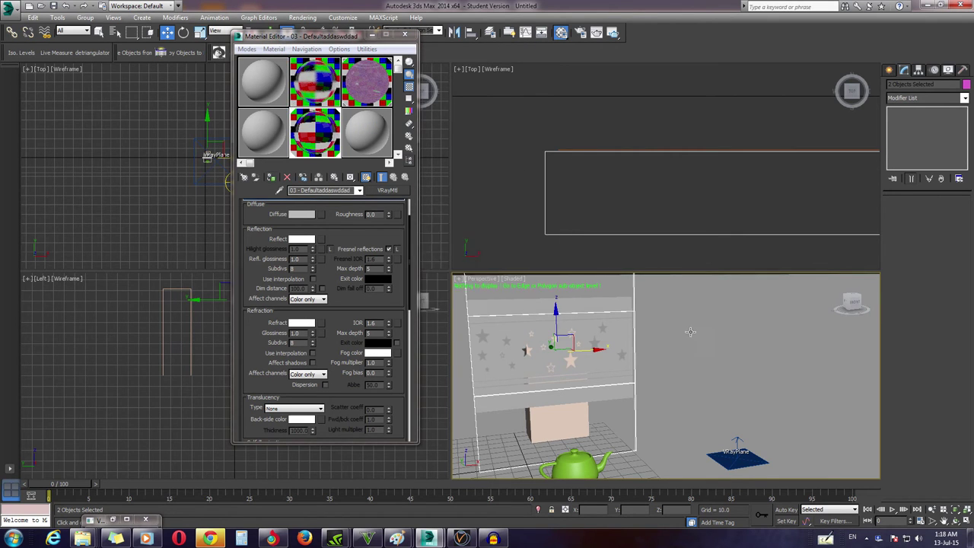
key(z)
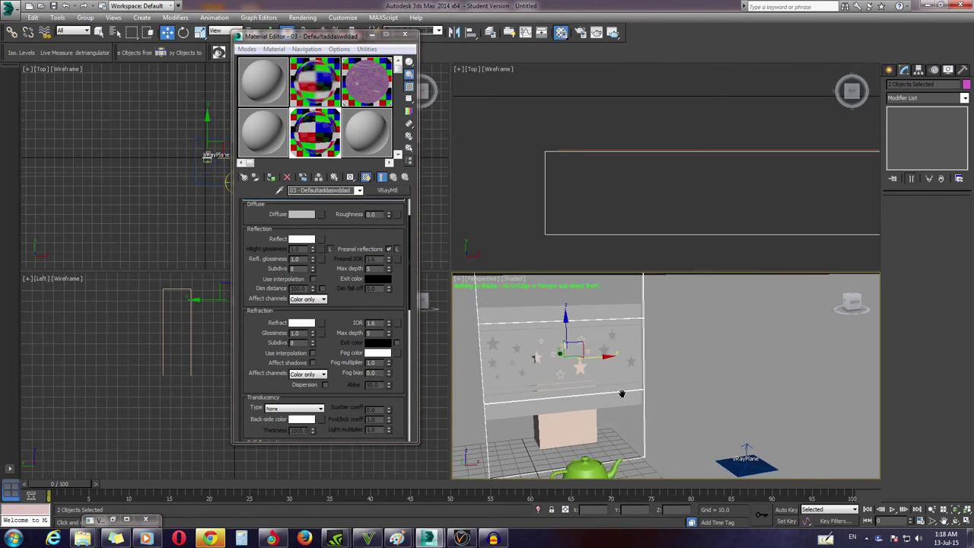
click(614, 32)
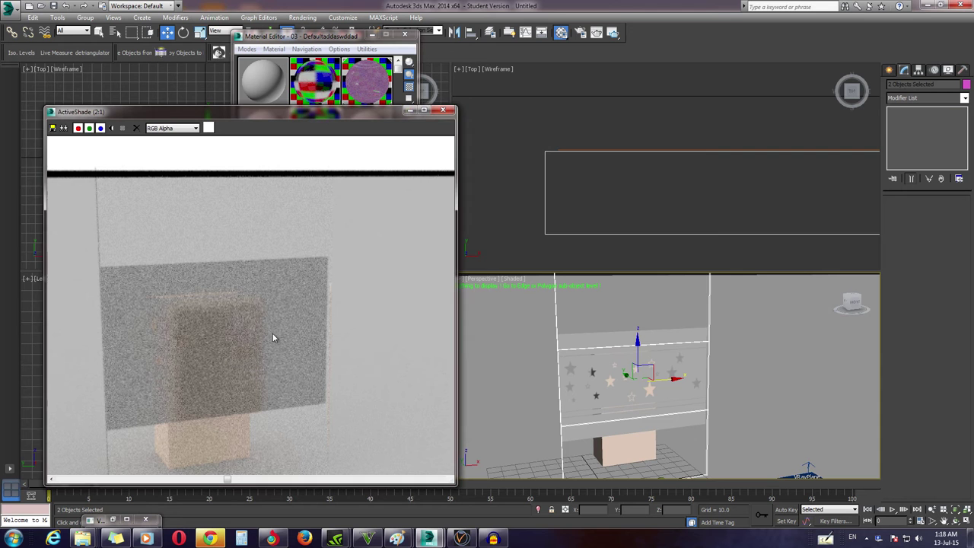
Step: Zoom around the grainy frosted-pane preview, then close ActiveShade
scroll(228, 327, up, 1)
scroll(227, 327, up, 1)
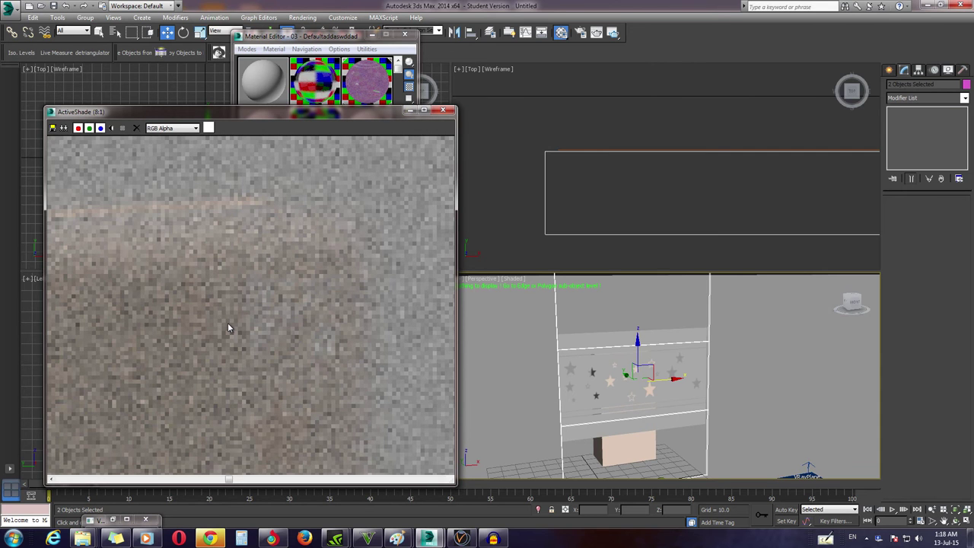
scroll(228, 327, down, 1)
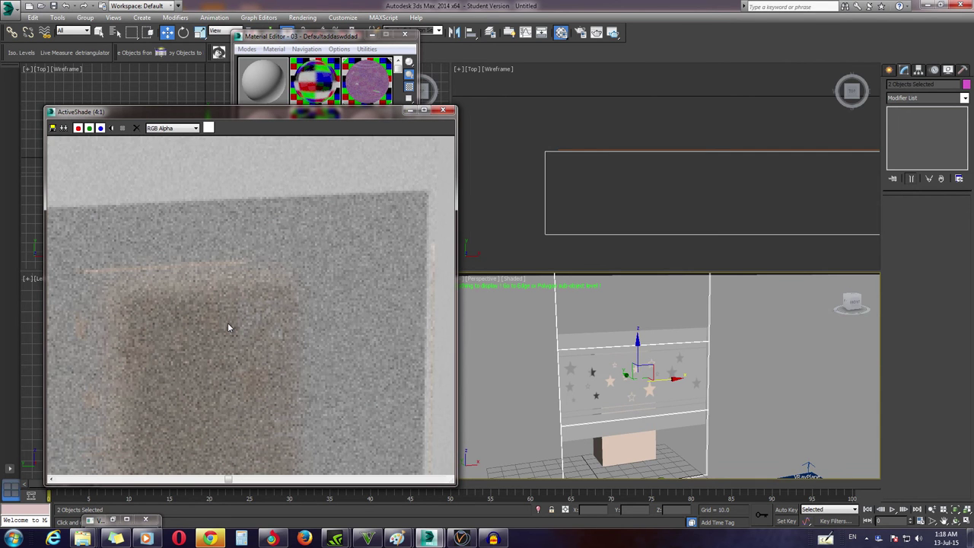
scroll(230, 330, down, 1)
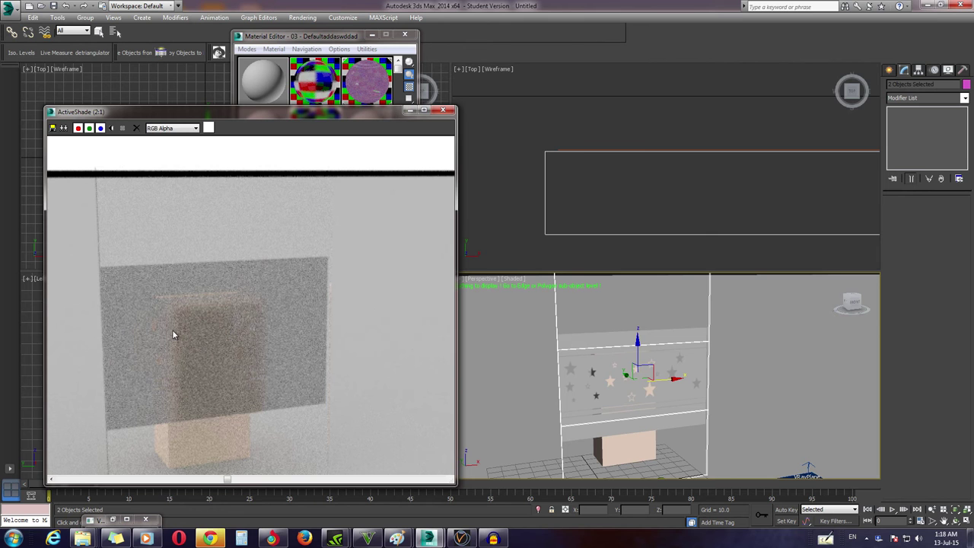
scroll(169, 332, up, 1)
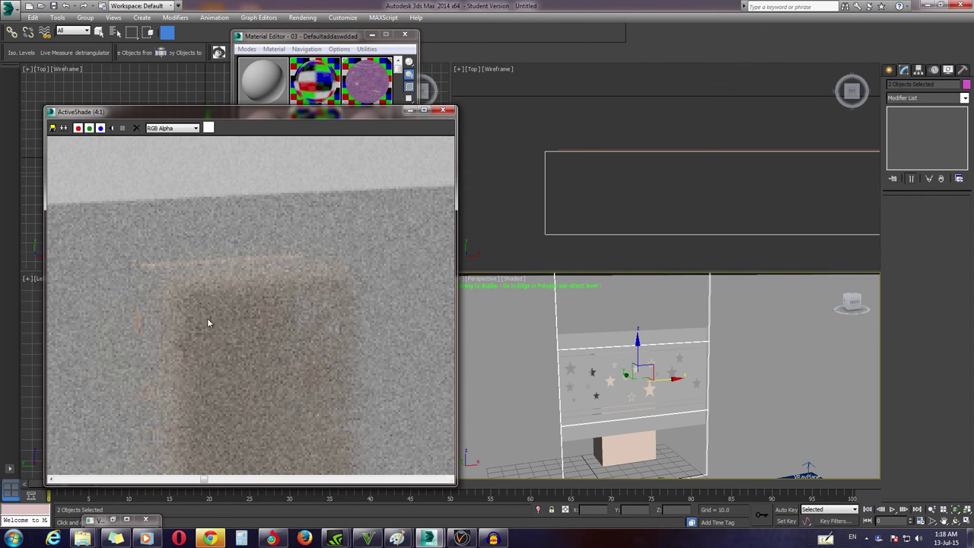
scroll(210, 322, down, 1)
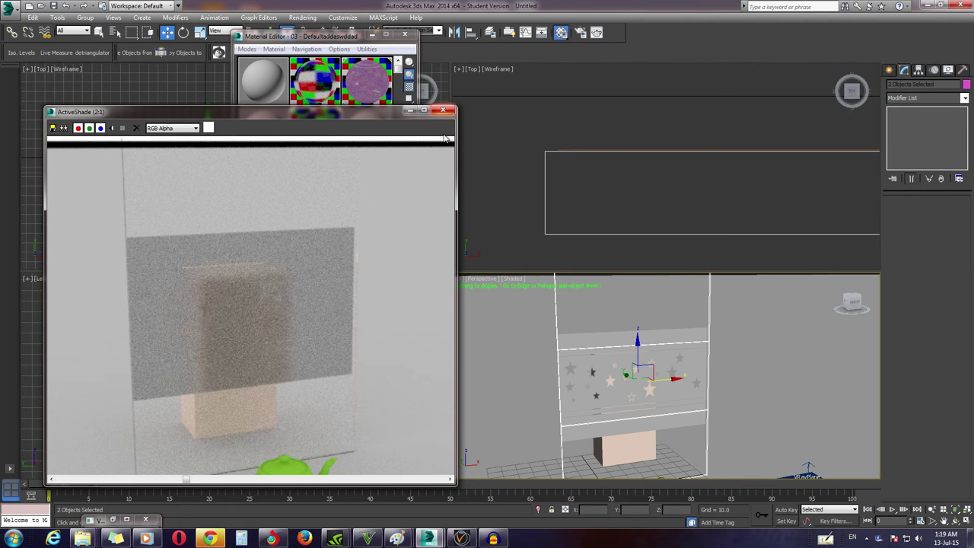
click(614, 33)
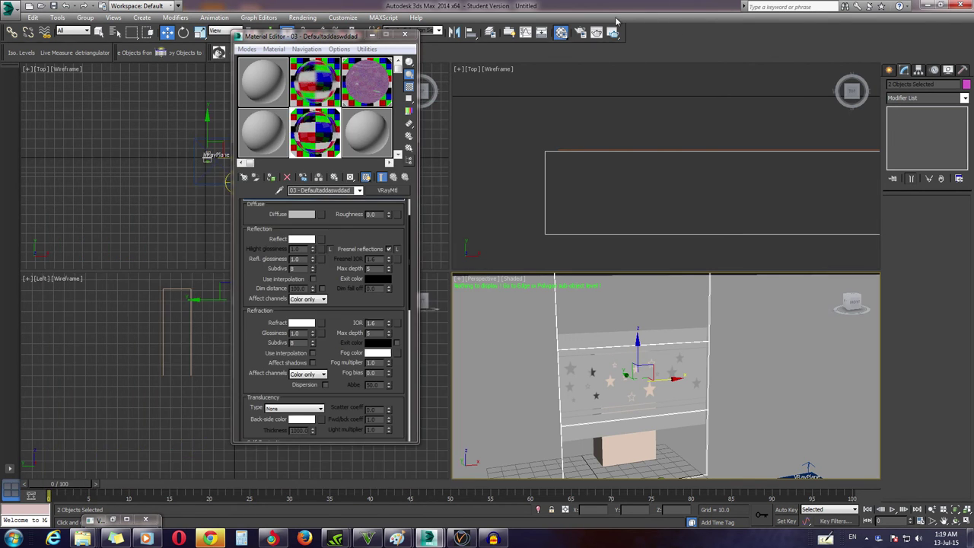
Step: Run a full 640 × 480 V-Ray render of the frosted pane, then open Render Setup
click(614, 33)
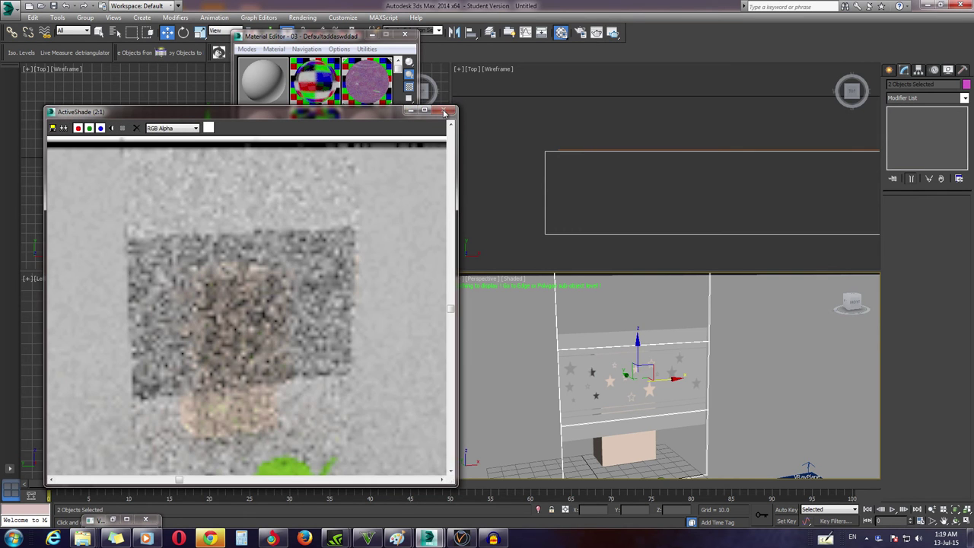
click(614, 33)
drag(613, 33, 614, 69)
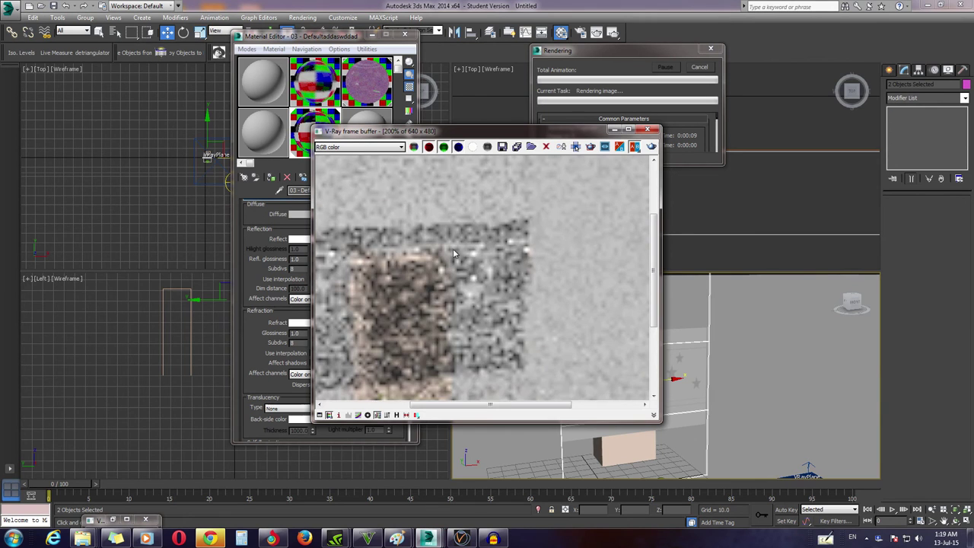
scroll(453, 248, down, 4)
scroll(457, 259, up, 2)
scroll(460, 271, up, 3)
scroll(461, 271, down, 1)
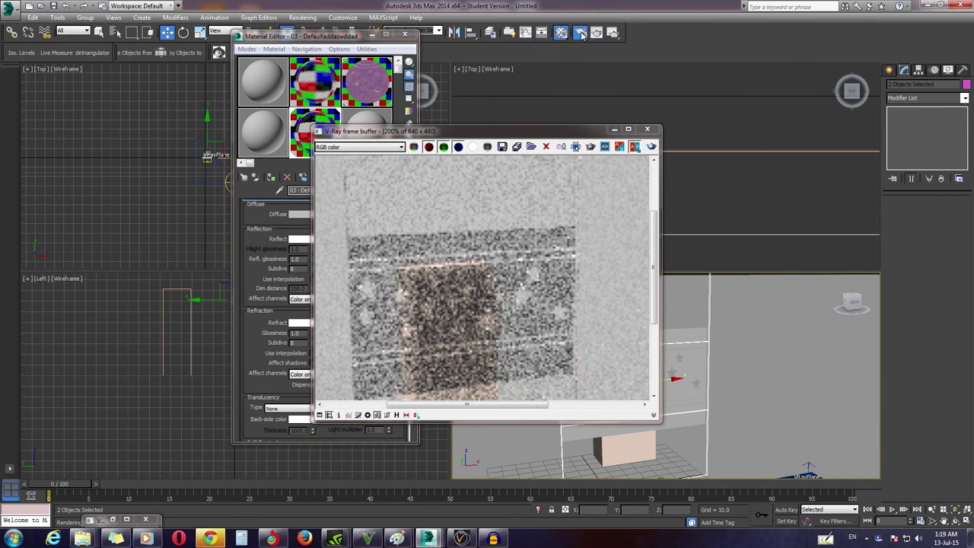
key(F10)
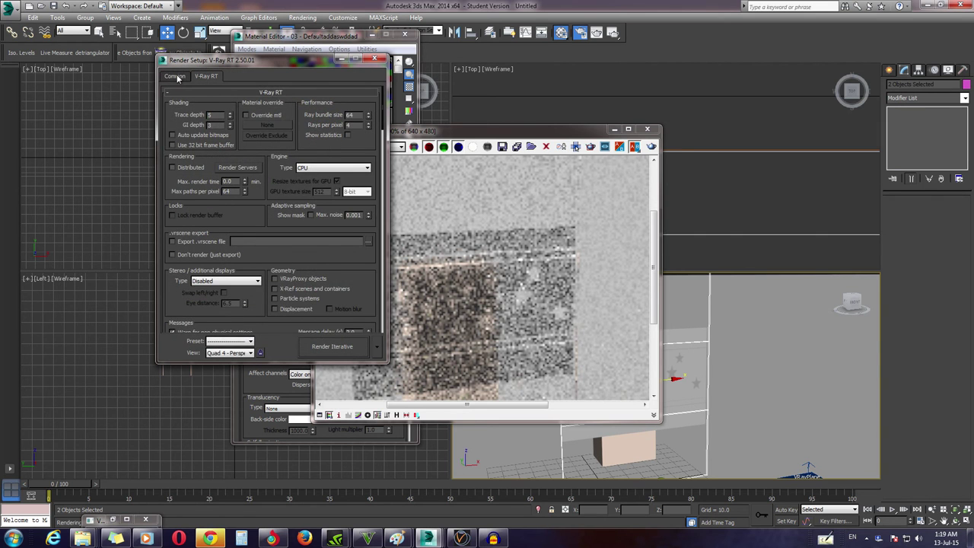
Step: Assign V-Ray Adv 2.50.01 as the production renderer on the Common tab
click(178, 77)
scroll(313, 324, down, 5)
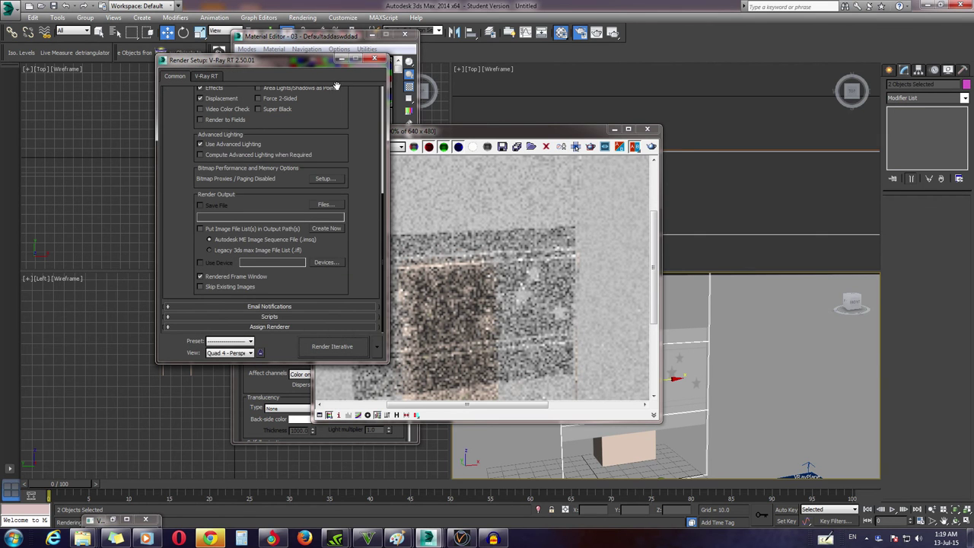
click(301, 326)
click(327, 280)
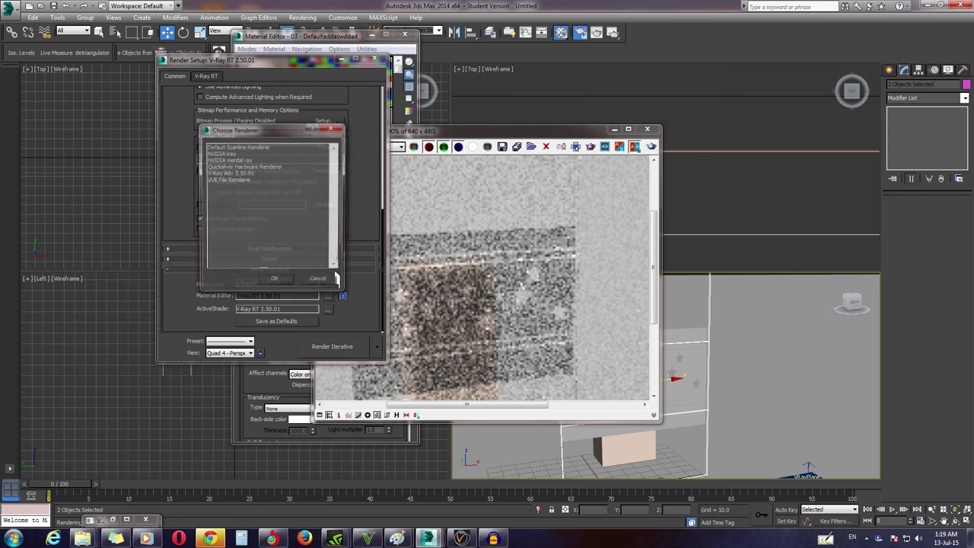
click(231, 173)
click(275, 281)
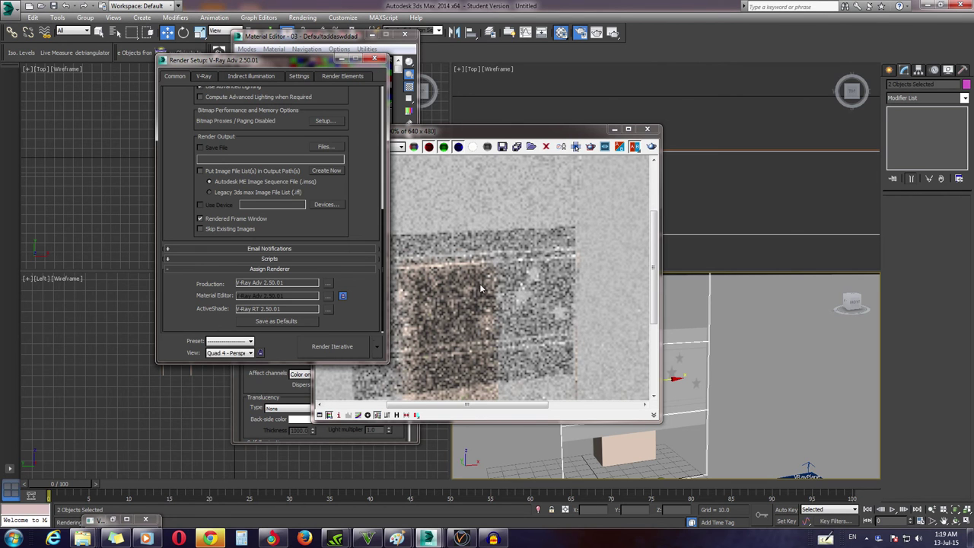
Step: Switch to Production render mode and start the render
click(377, 347)
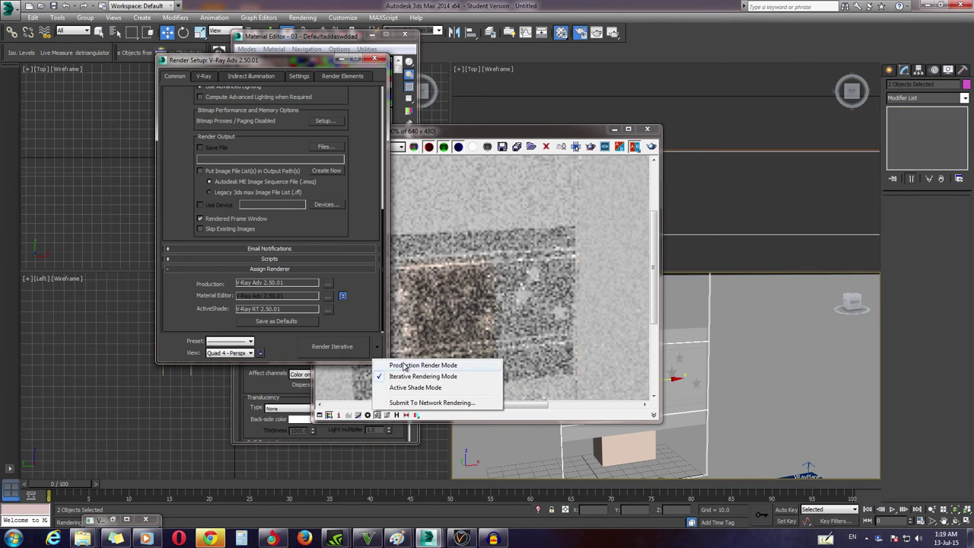
click(404, 367)
click(333, 346)
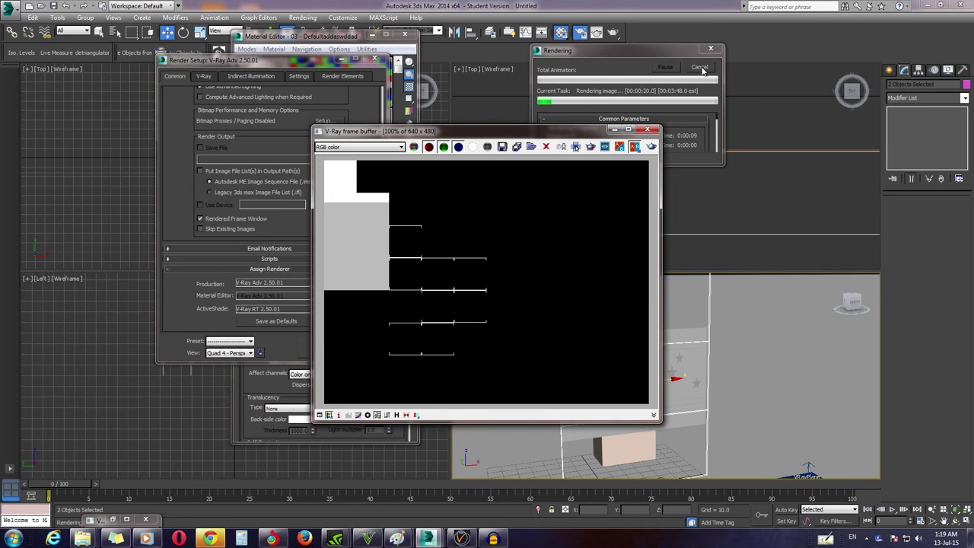
Step: Cancel the render, turn on GI and choose the Medium irradiance map preset
click(699, 68)
click(251, 76)
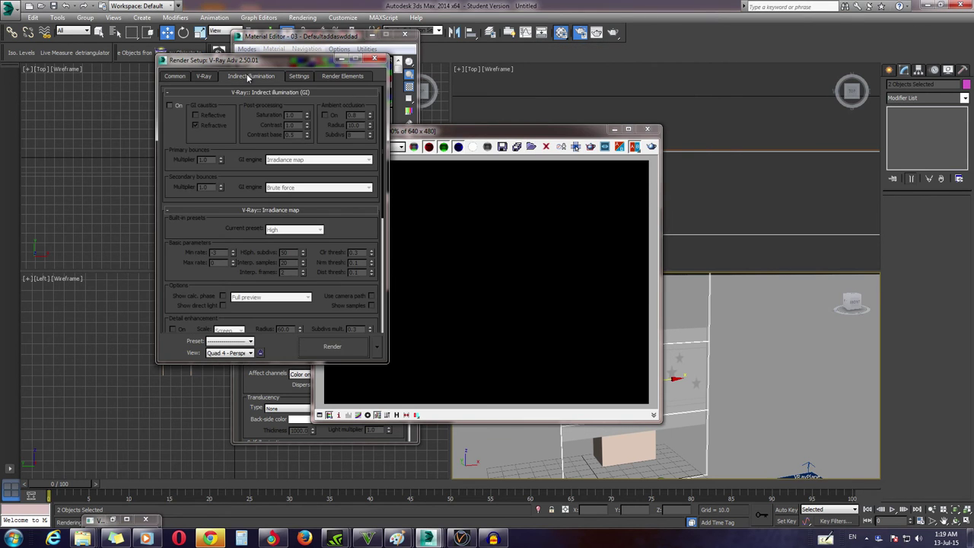
click(171, 105)
click(308, 228)
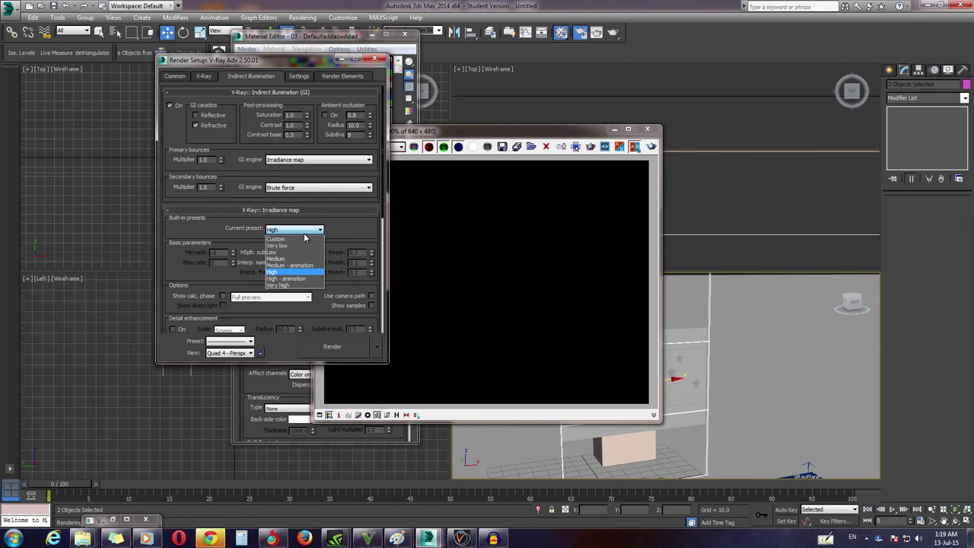
click(304, 259)
scroll(335, 190, down, 3)
scroll(343, 115, down, 2)
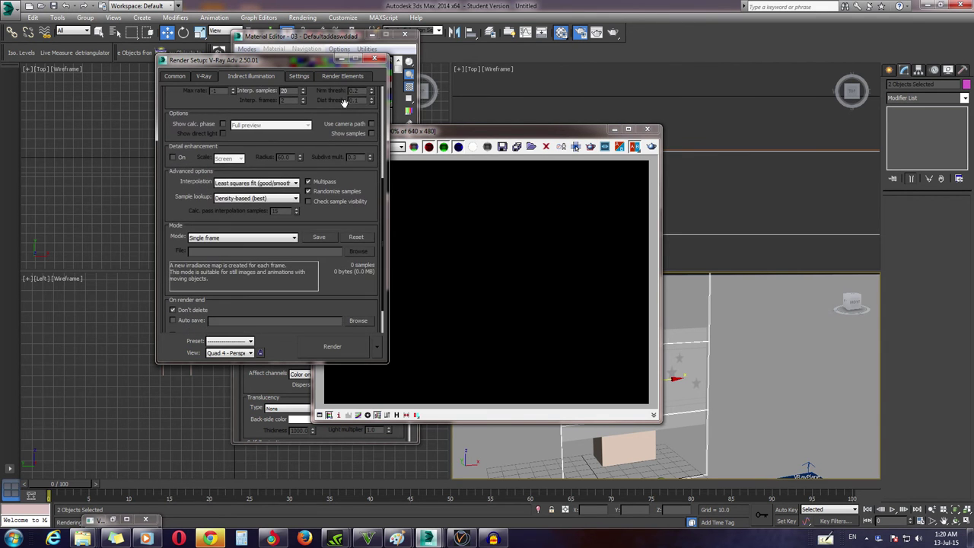
scroll(243, 293, down, 2)
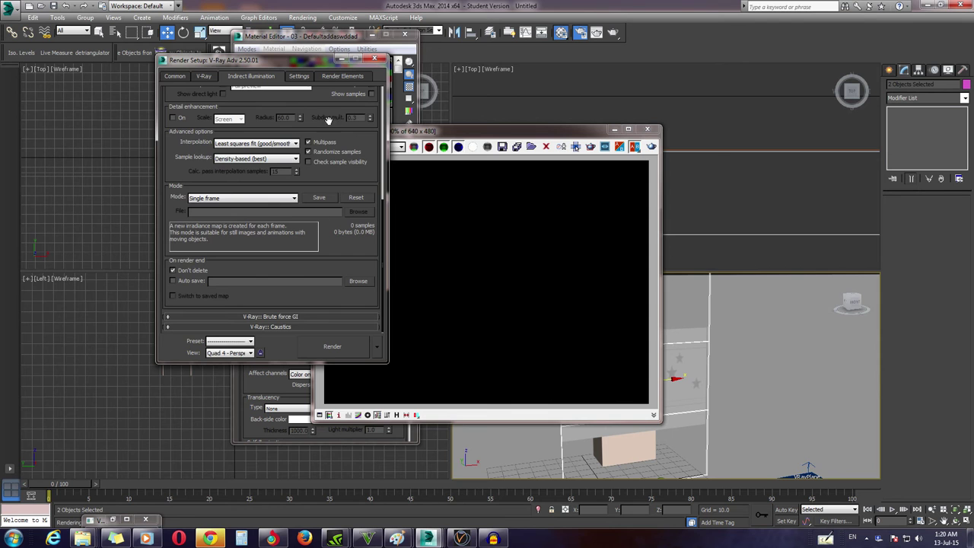
scroll(304, 263, up, 5)
Step: Use Light cache as secondary engine with 500 subdivs and re-render
click(305, 172)
click(296, 203)
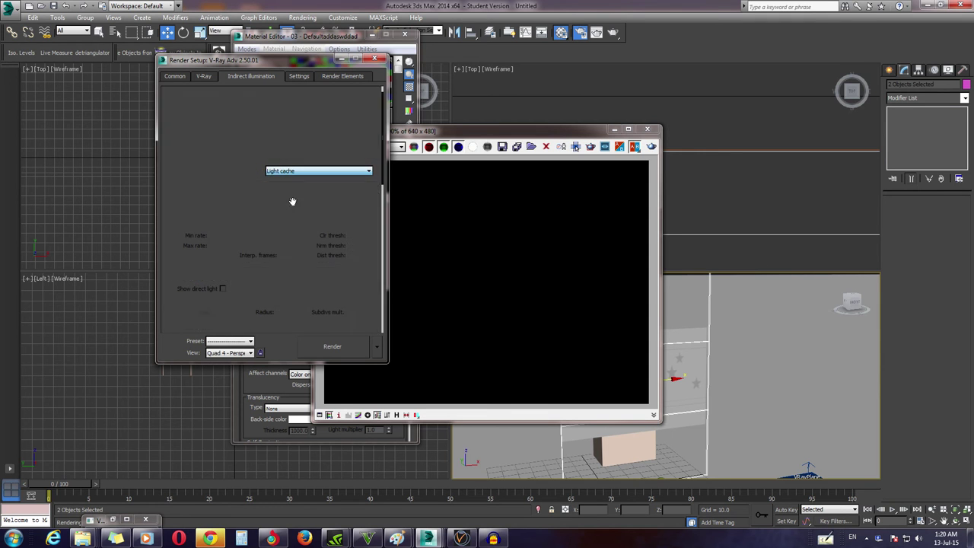
drag(320, 278, 322, 35)
double_click(238, 252)
text(500)
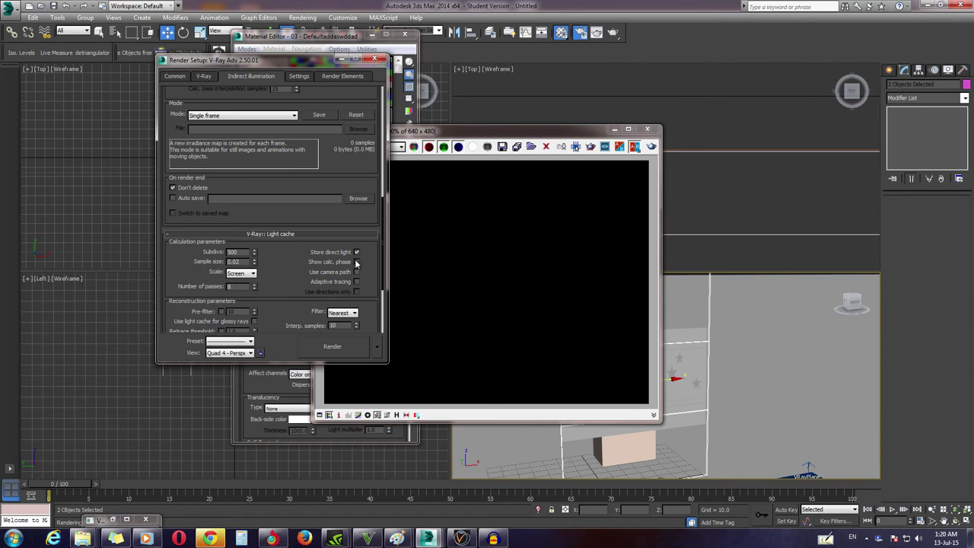
click(346, 349)
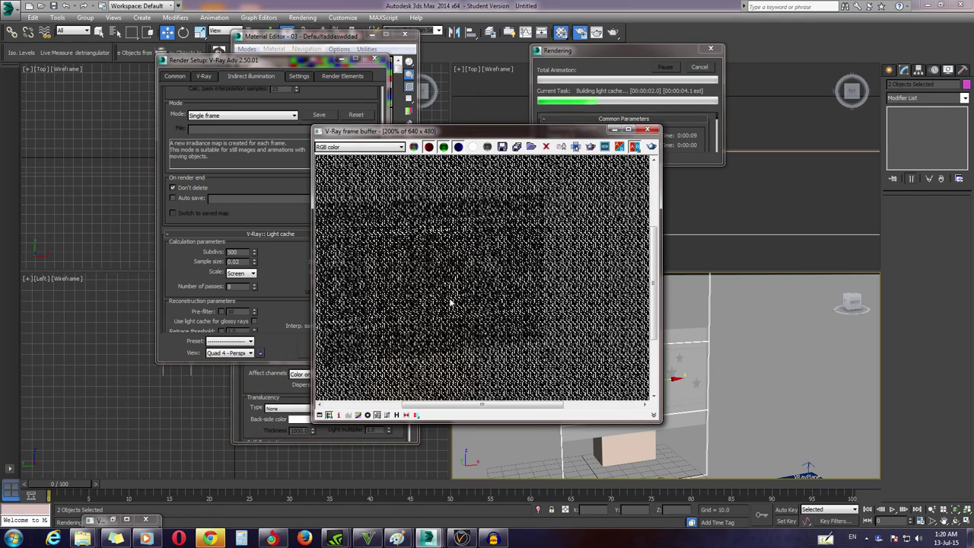
Step: Zoom in and out on the V-Ray frame buffer while the GI render begins drawing
scroll(447, 305, down, 3)
scroll(441, 301, up, 3)
scroll(454, 305, up, 2)
scroll(453, 304, down, 2)
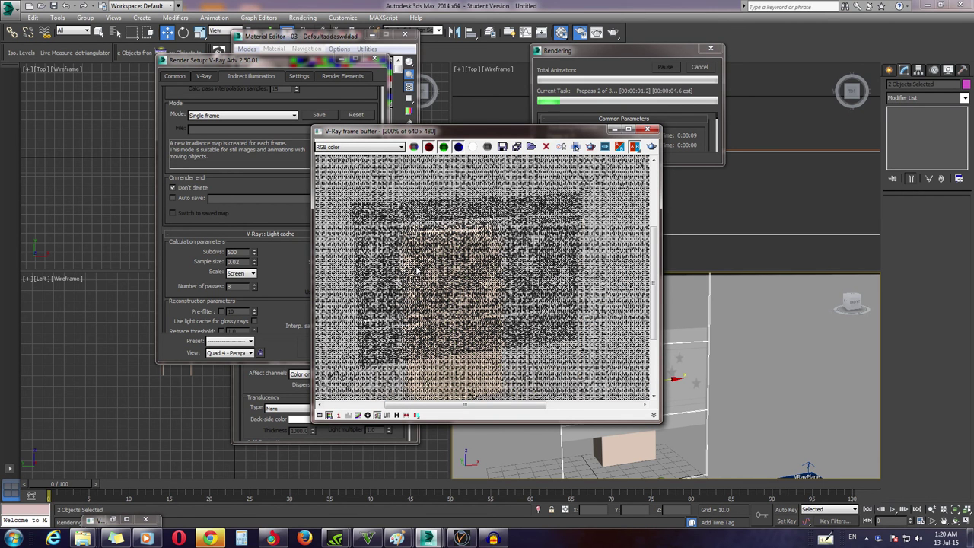
scroll(420, 267, up, 1)
scroll(421, 263, up, 1)
scroll(420, 262, down, 5)
scroll(420, 263, up, 1)
scroll(420, 262, up, 1)
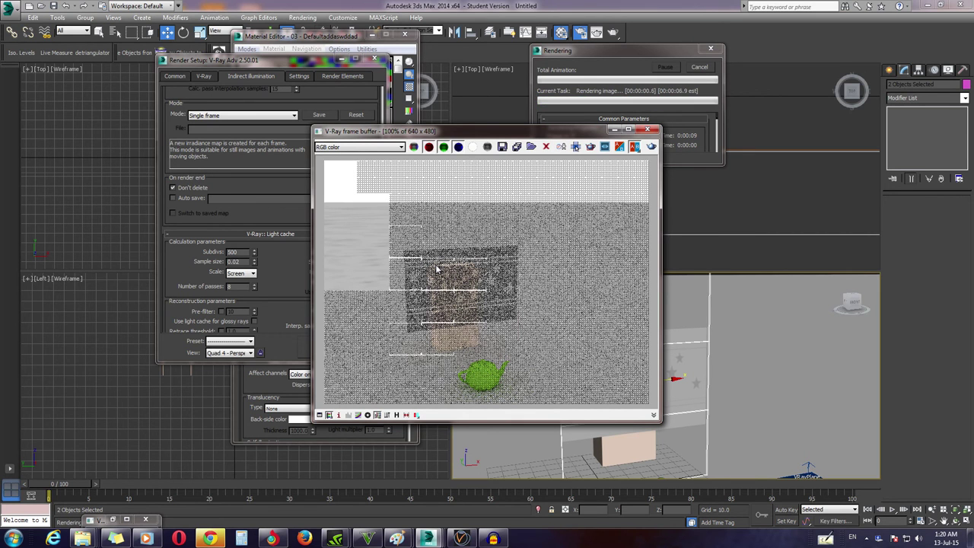
scroll(428, 282, up, 1)
scroll(428, 281, down, 1)
scroll(362, 242, up, 1)
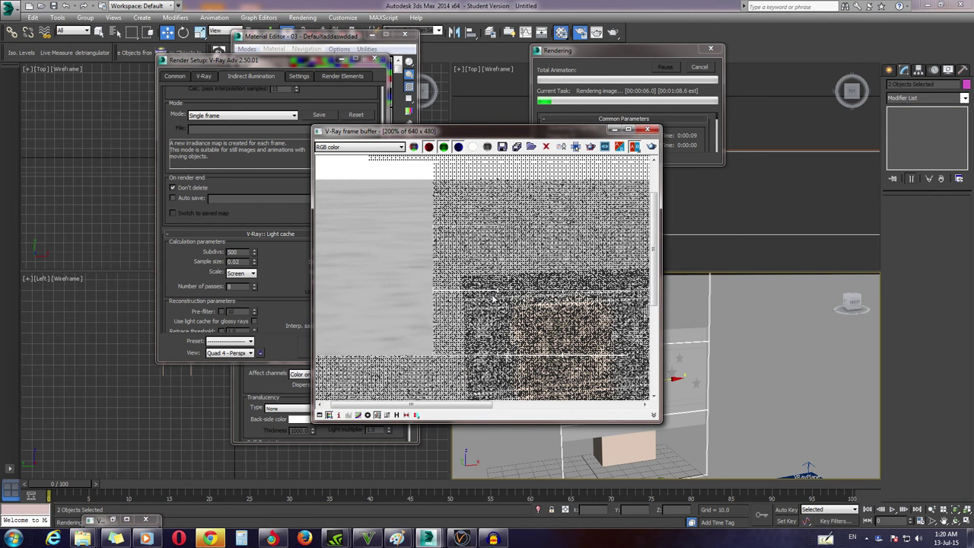
scroll(493, 298, down, 1)
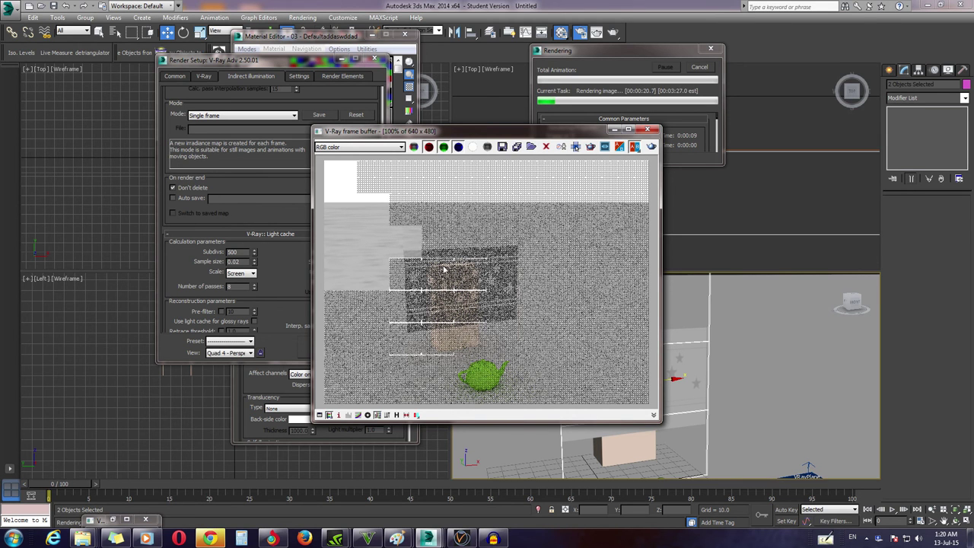
scroll(457, 272, up, 2)
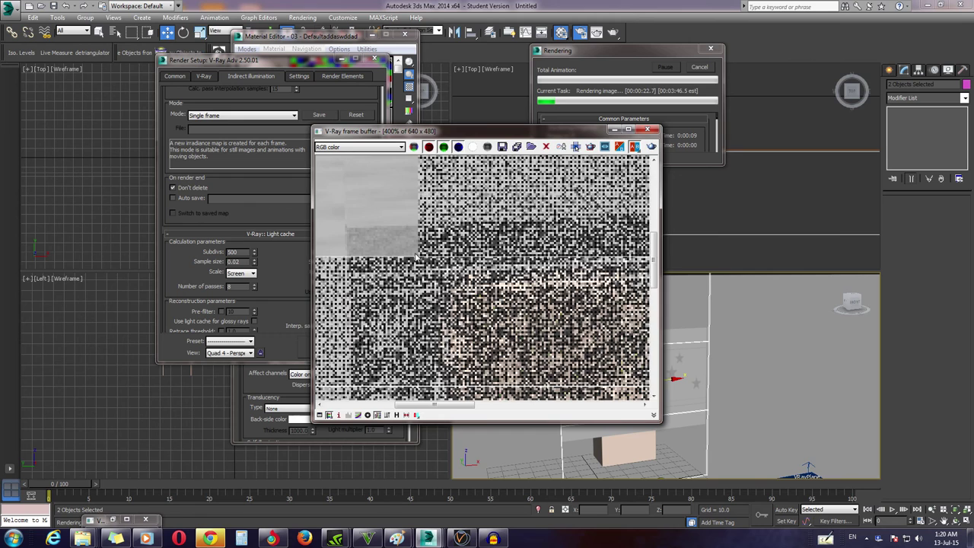
scroll(415, 258, down, 2)
scroll(415, 258, up, 2)
scroll(415, 258, down, 2)
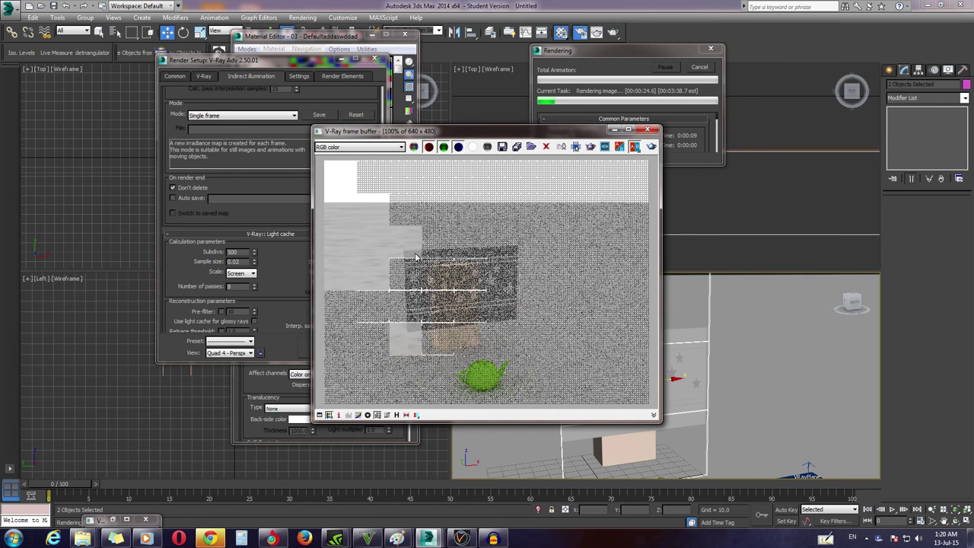
scroll(438, 275, up, 1)
scroll(438, 275, down, 1)
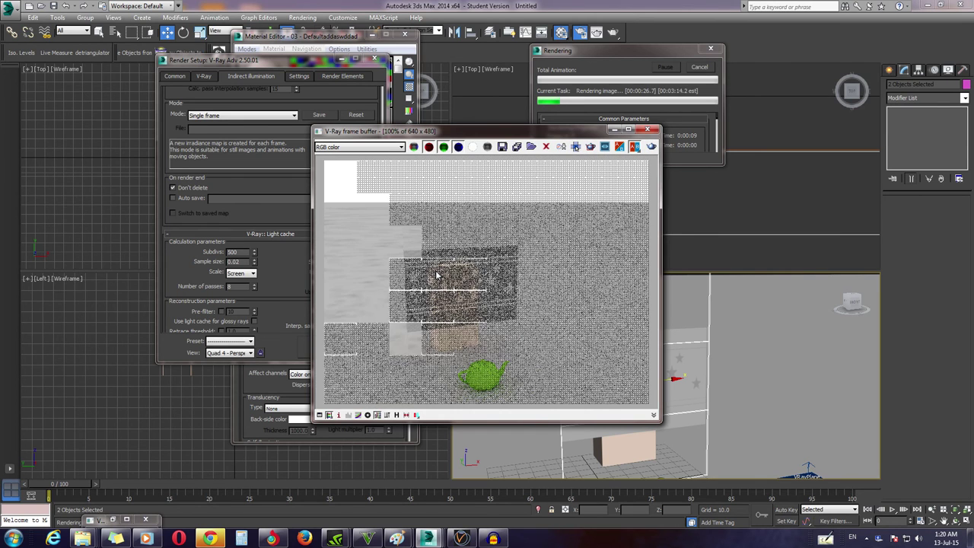
scroll(437, 275, up, 1)
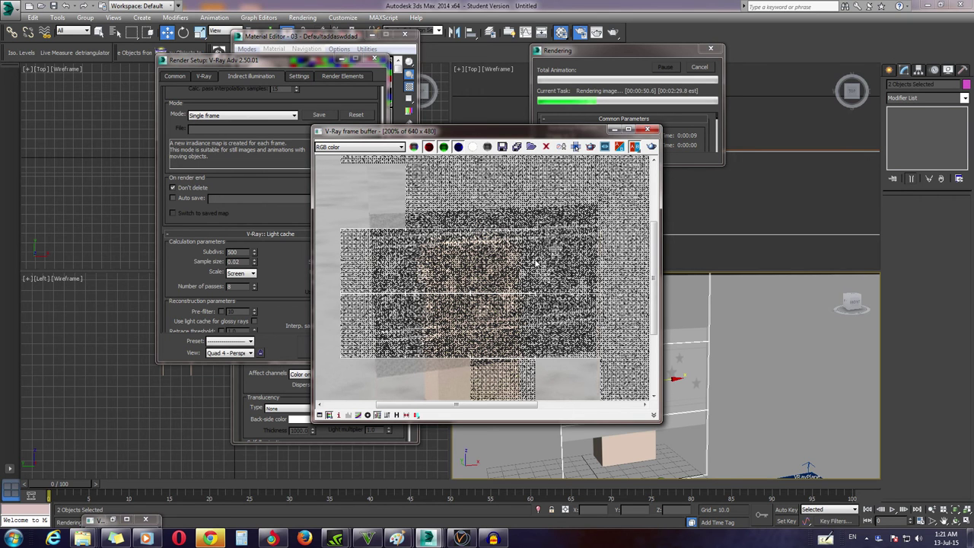
scroll(531, 260, down, 2)
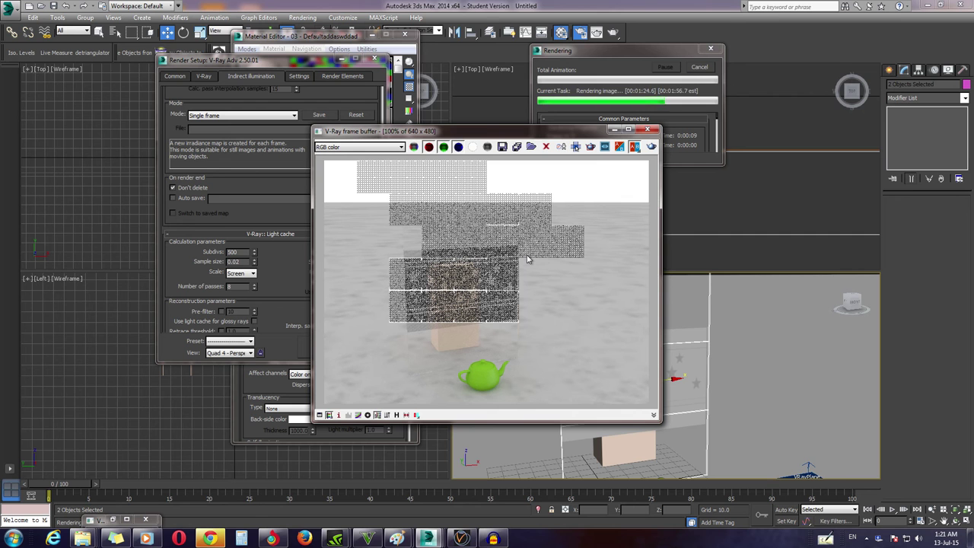
scroll(459, 263, up, 2)
scroll(459, 262, down, 3)
scroll(456, 271, up, 1)
scroll(450, 278, up, 1)
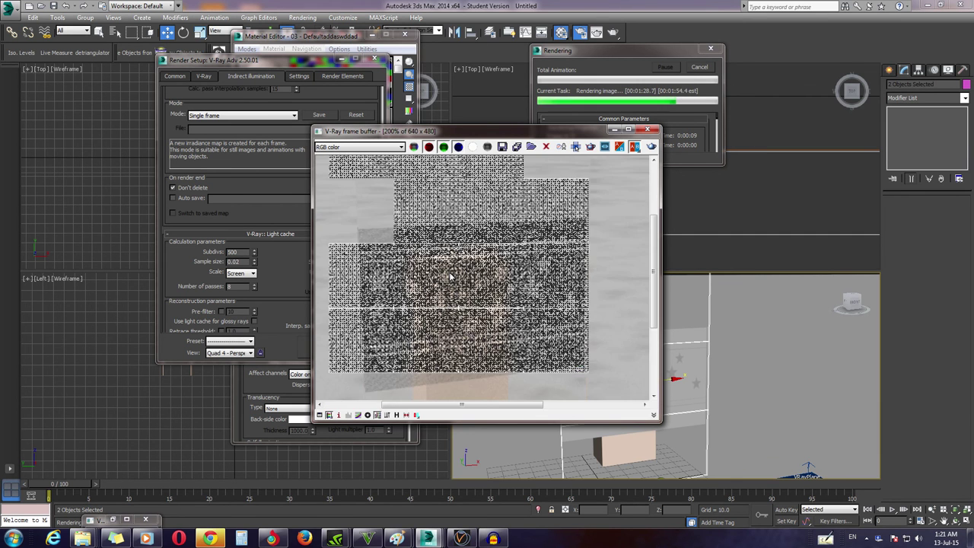
scroll(450, 278, down, 1)
scroll(416, 278, up, 1)
scroll(417, 278, up, 1)
scroll(416, 277, down, 1)
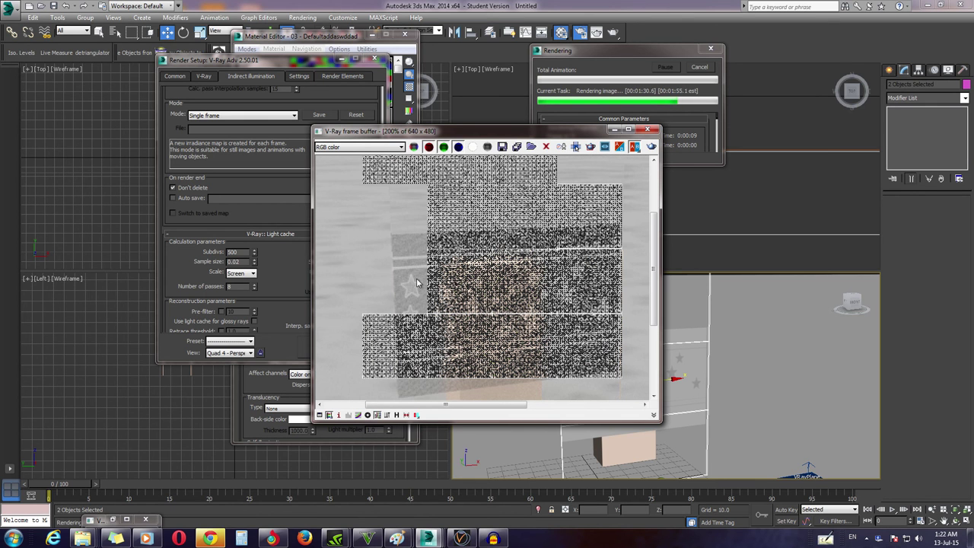
scroll(414, 274, down, 1)
scroll(413, 274, up, 1)
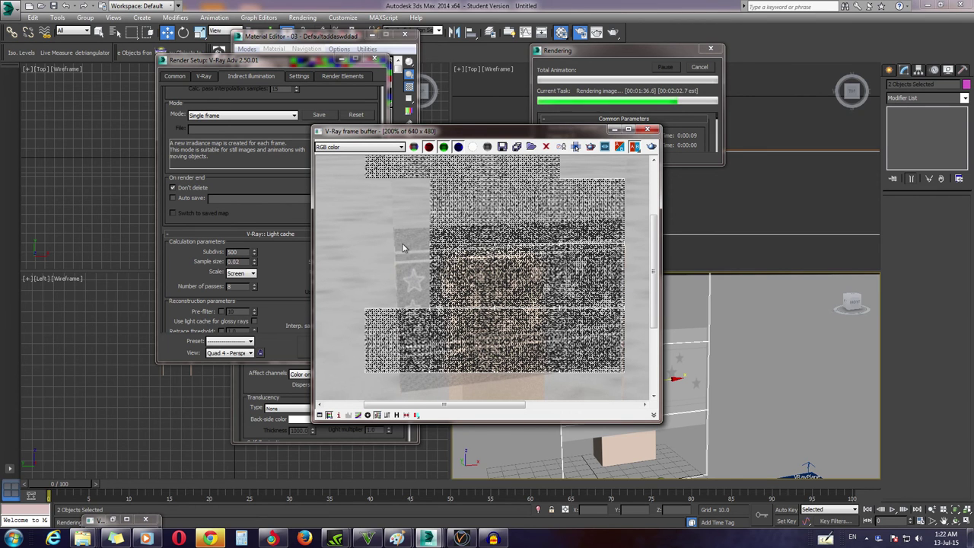
Step: Bring the V-Ray frame buffer in front of Render Setup to show the partial pane, box and teapot
click(240, 252)
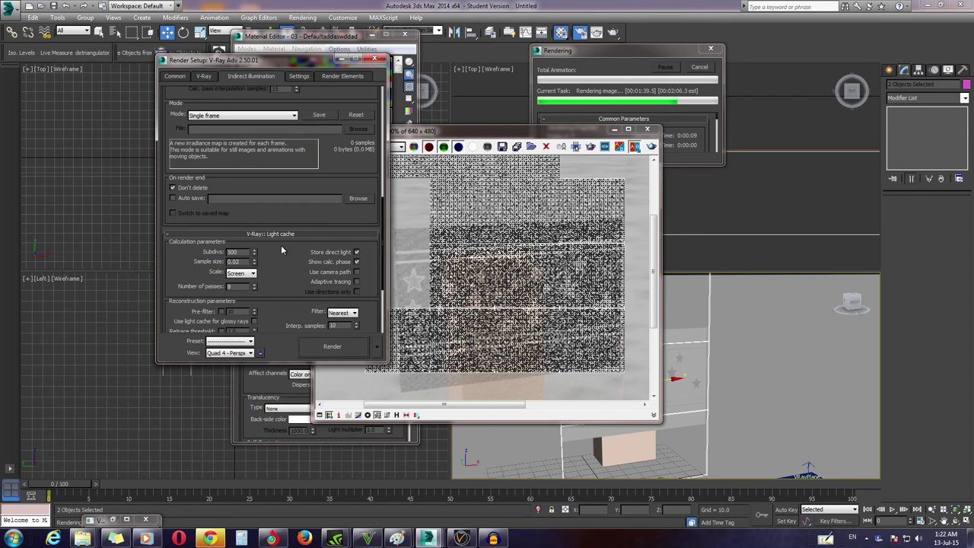
click(417, 238)
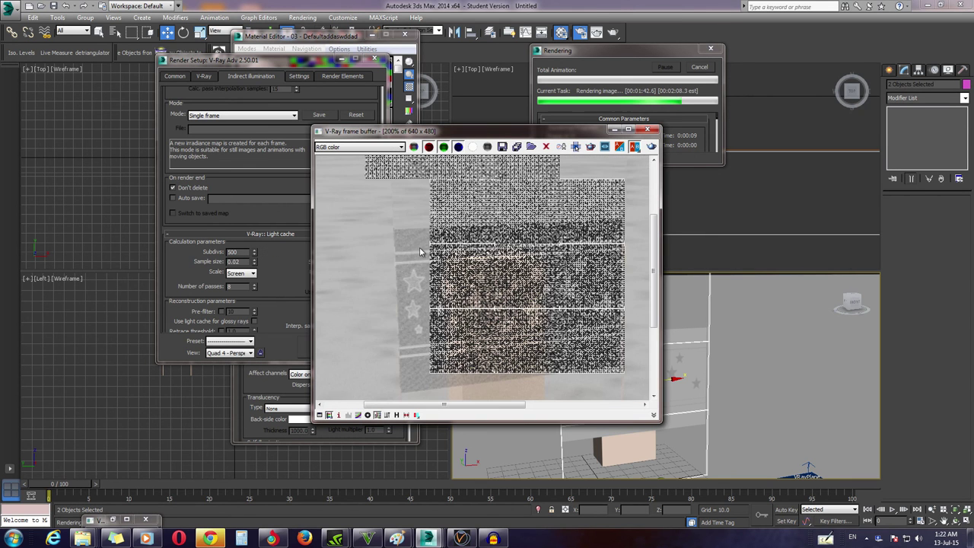
scroll(421, 253, up, 3)
scroll(430, 253, up, 2)
scroll(430, 253, down, 1)
scroll(402, 251, down, 4)
scroll(407, 254, up, 1)
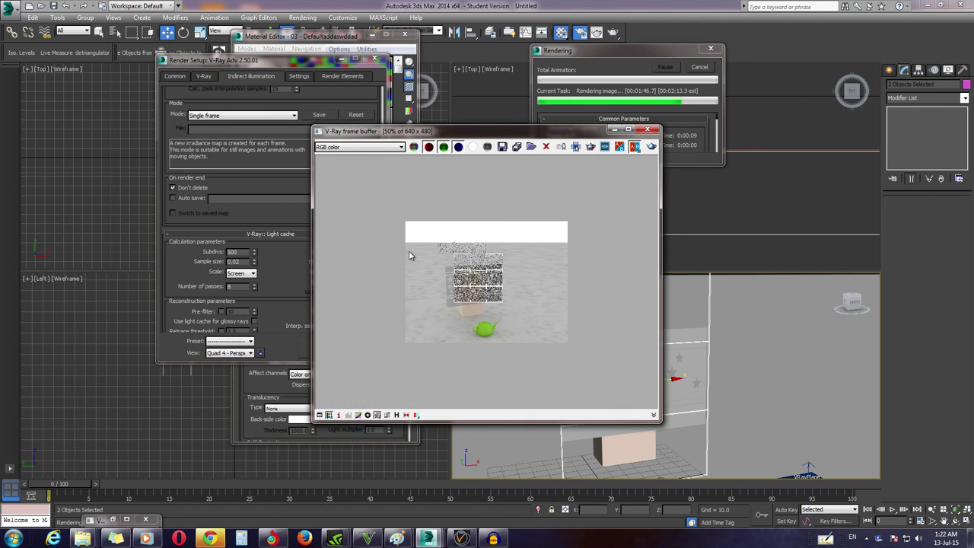
Step: Zoom and pan the frame buffer to watch the star pattern fill in across the frosted pane
scroll(415, 257, up, 2)
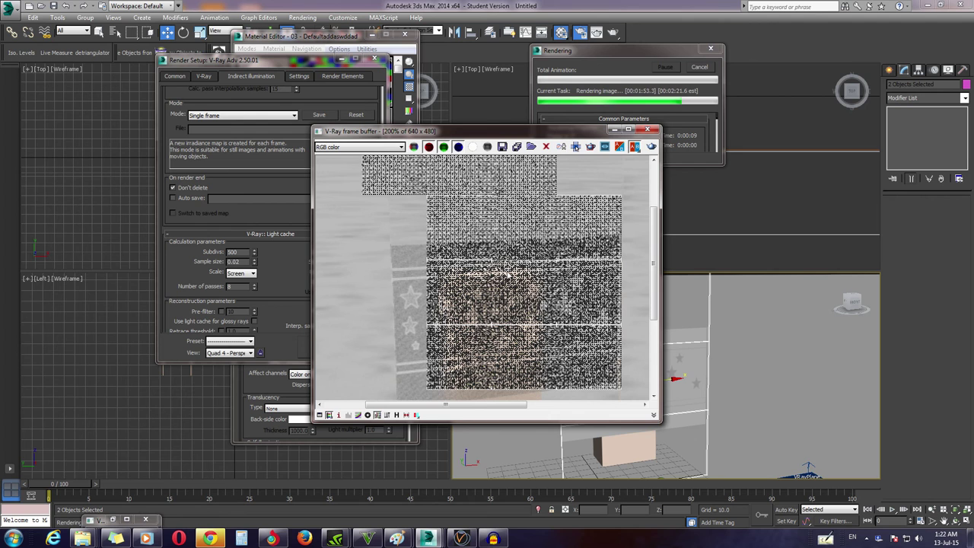
middle_drag(469, 287, 453, 283)
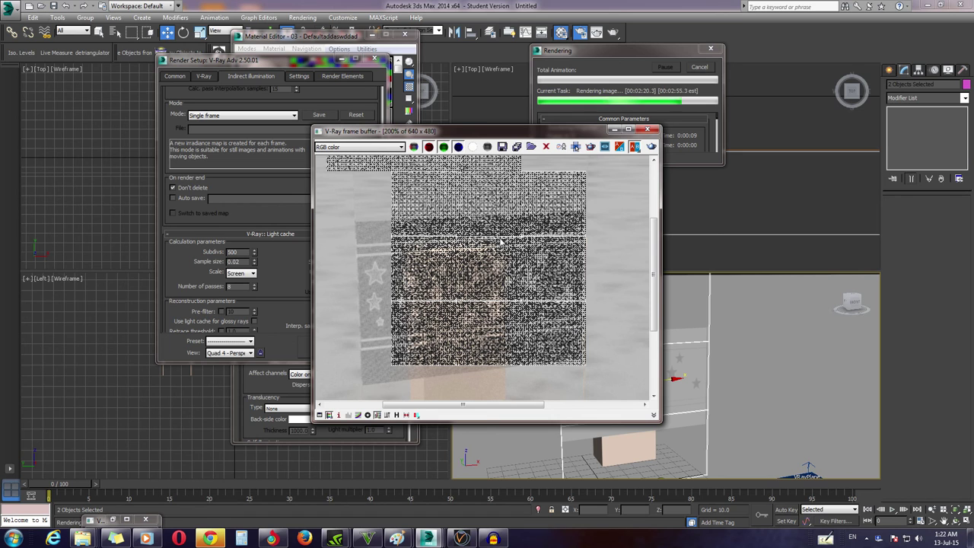
scroll(401, 242, down, 2)
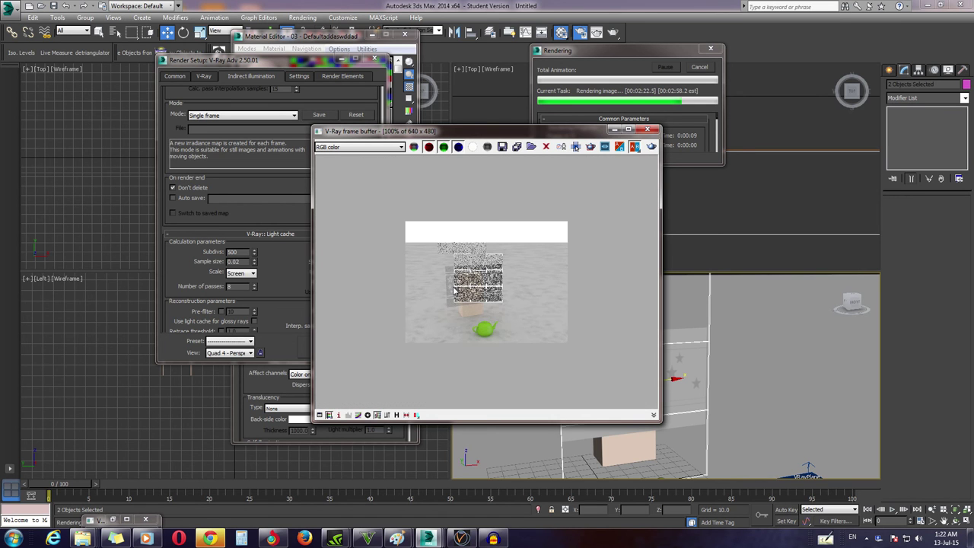
scroll(453, 291, up, 2)
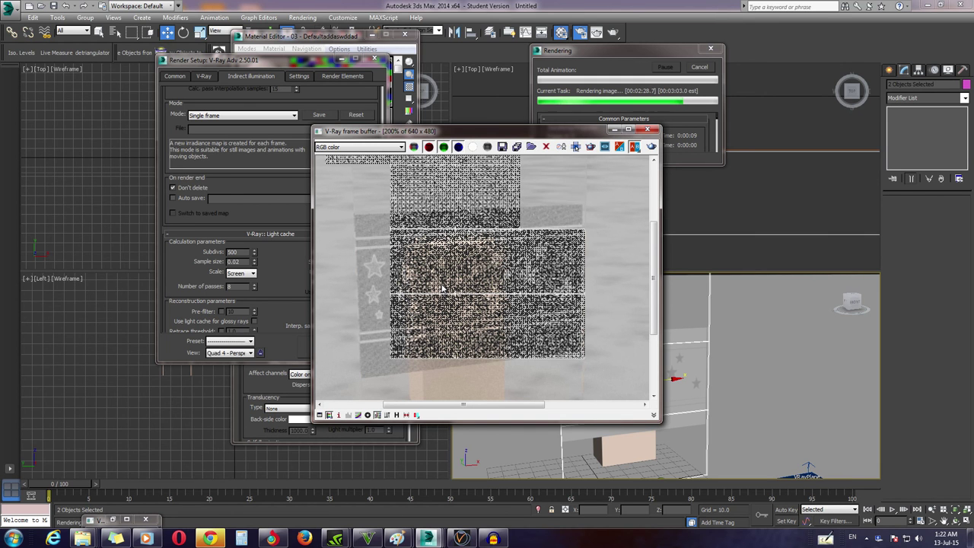
scroll(442, 287, down, 4)
scroll(442, 288, up, 4)
scroll(442, 288, down, 2)
scroll(440, 288, up, 2)
scroll(437, 287, down, 2)
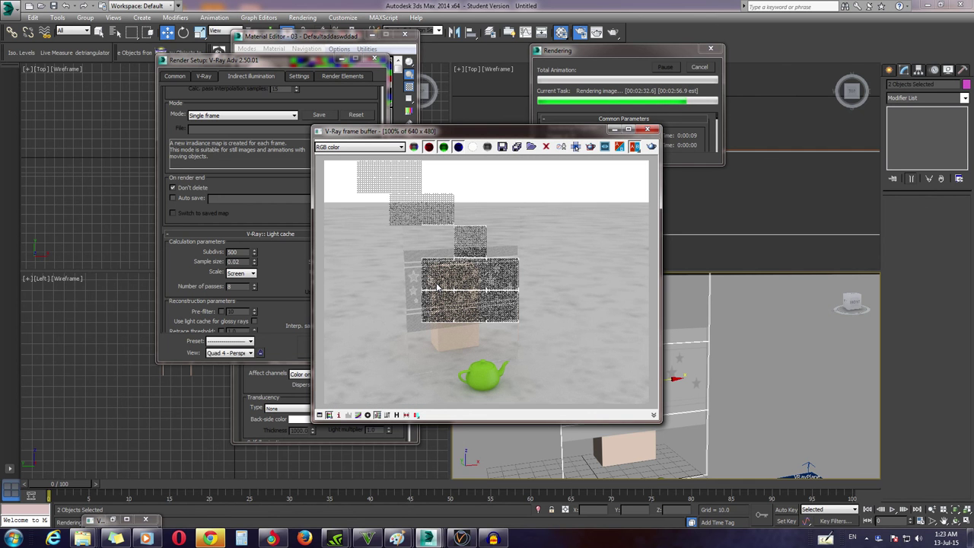
scroll(437, 287, up, 2)
scroll(437, 287, down, 2)
scroll(438, 287, up, 2)
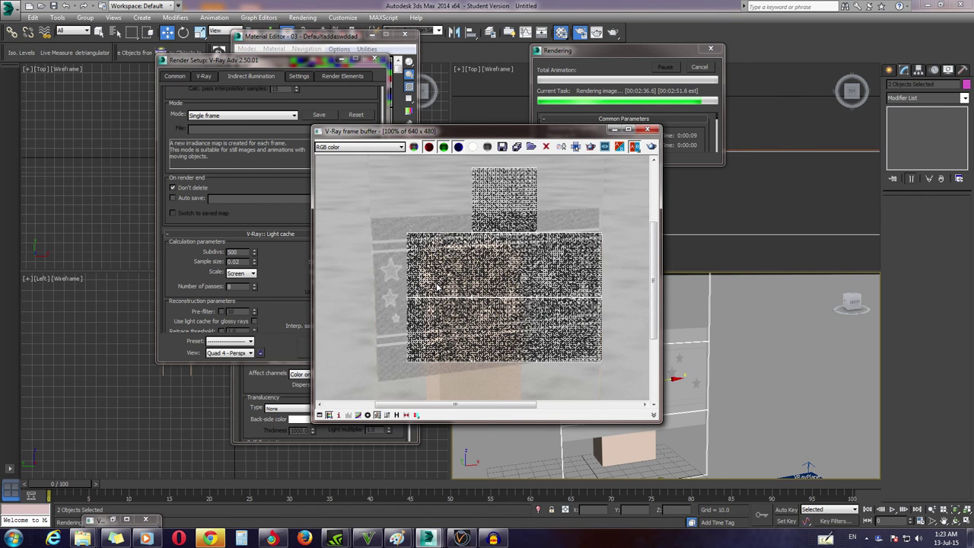
scroll(438, 287, down, 2)
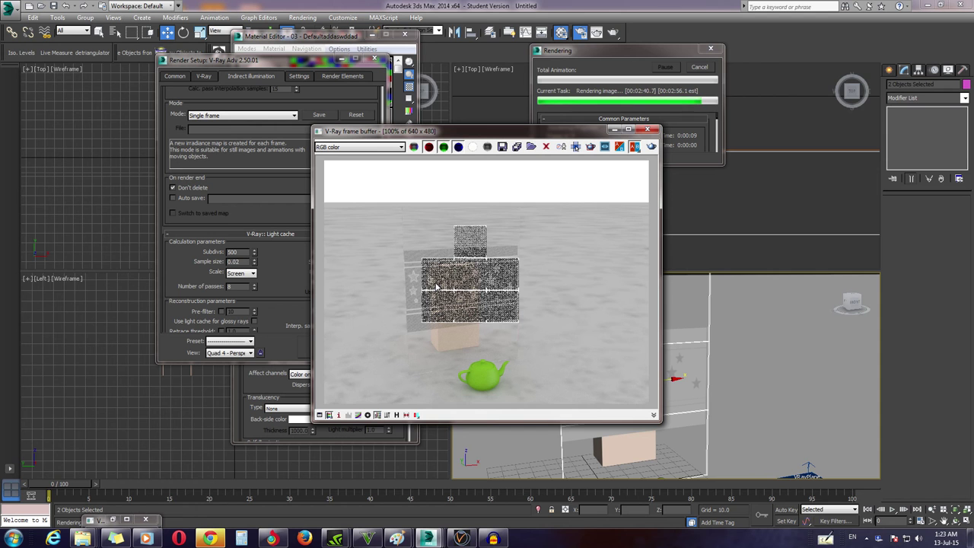
scroll(431, 281, up, 1)
scroll(420, 275, up, 1)
scroll(418, 274, down, 1)
scroll(419, 273, down, 1)
scroll(419, 273, up, 1)
scroll(418, 273, down, 1)
scroll(432, 290, up, 1)
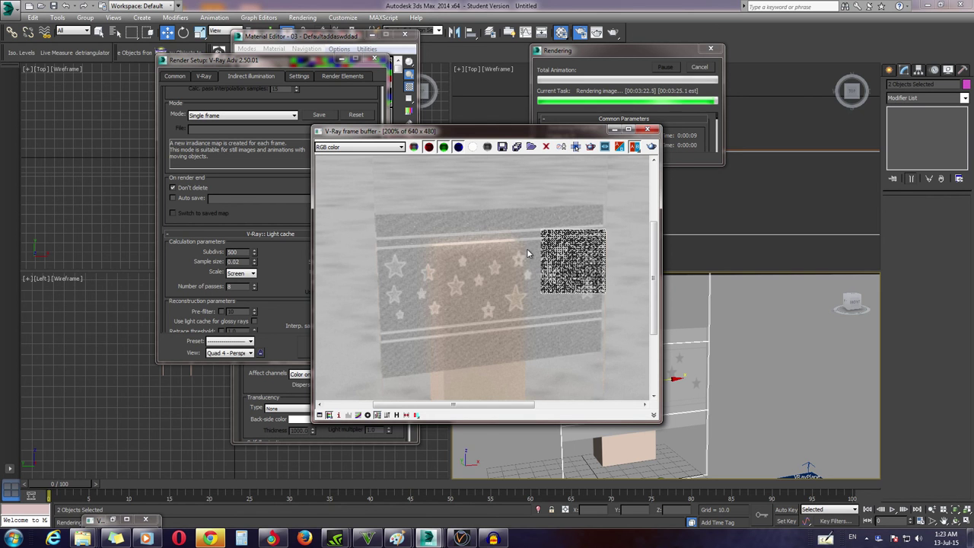
Step: Zoom the frame buffer while the last patch renders, completing the star-and-band pane over the box and teapot
scroll(516, 270, down, 1)
scroll(516, 270, up, 1)
scroll(516, 271, up, 1)
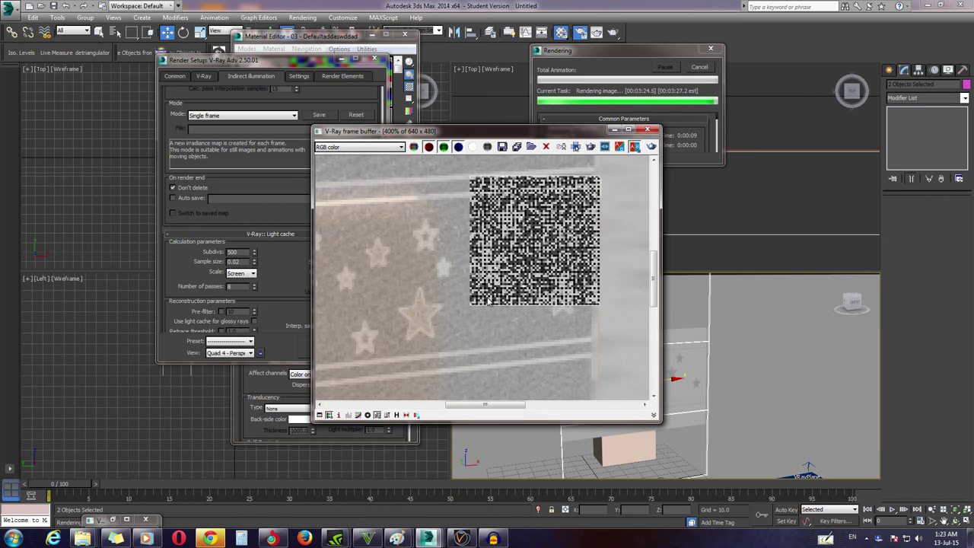
scroll(542, 279, down, 3)
scroll(541, 279, up, 1)
scroll(481, 298, up, 1)
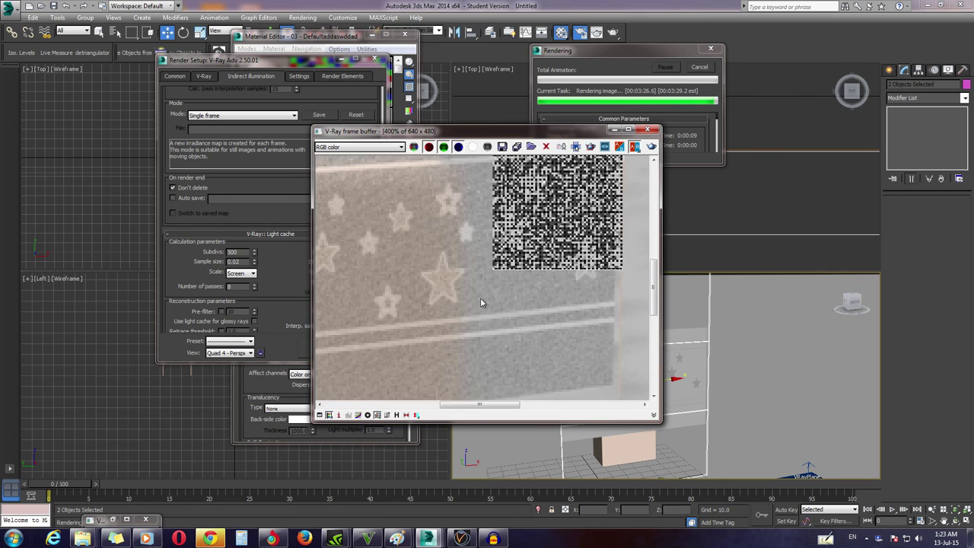
scroll(515, 303, down, 2)
scroll(515, 303, up, 1)
scroll(513, 305, down, 1)
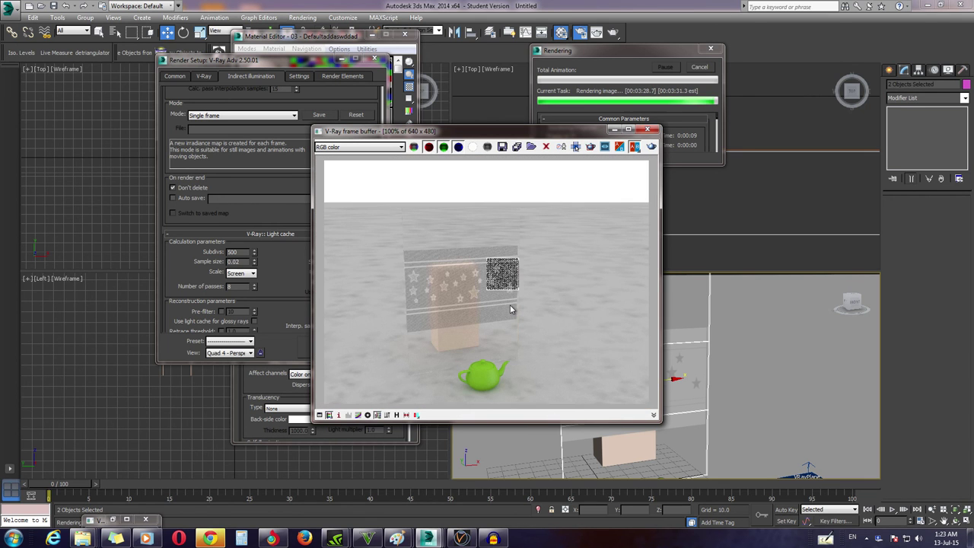
scroll(505, 299, up, 1)
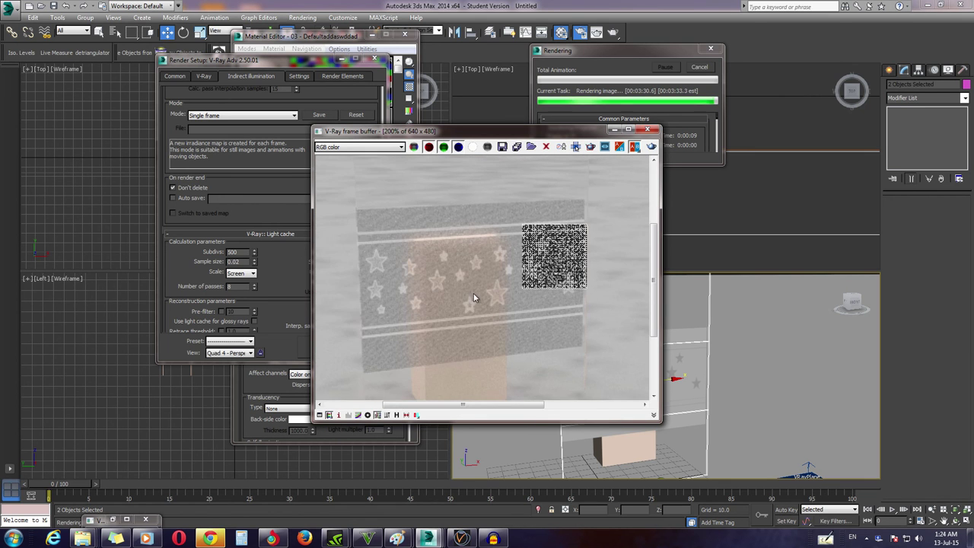
scroll(456, 301, up, 1)
scroll(450, 298, down, 1)
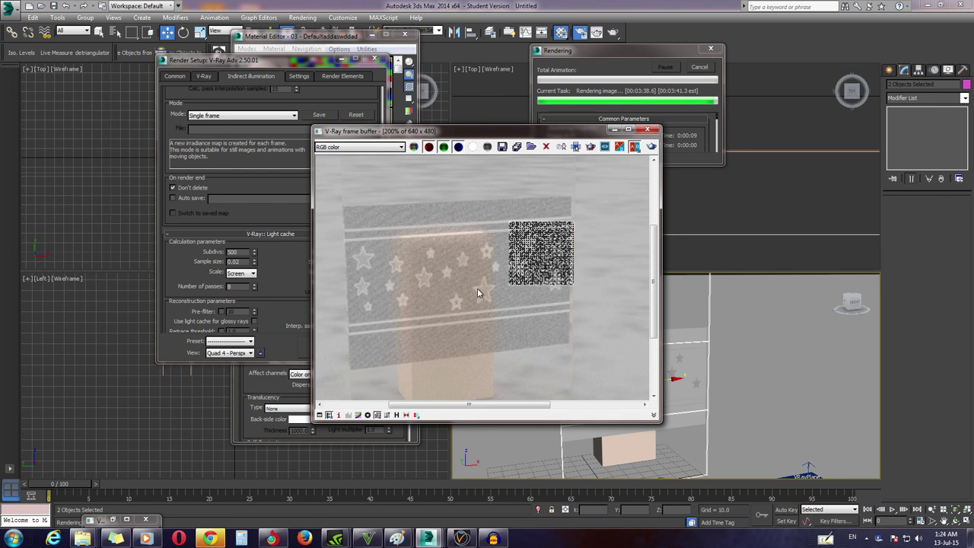
scroll(478, 291, down, 2)
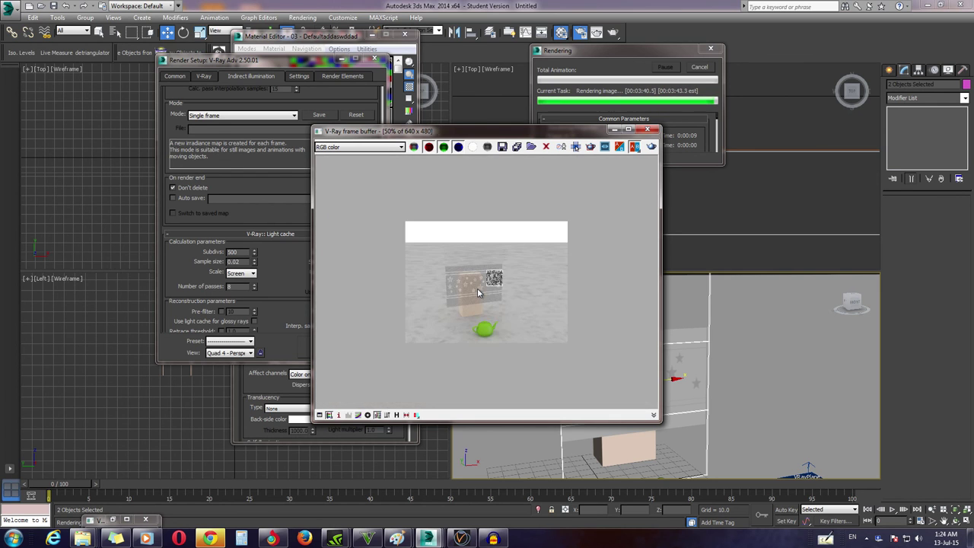
scroll(478, 292, up, 2)
scroll(477, 288, down, 1)
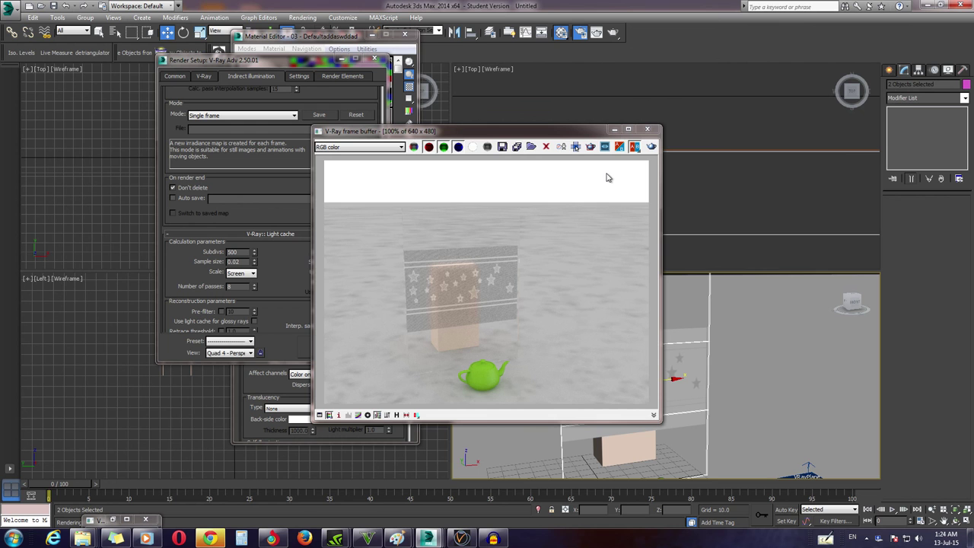
scroll(453, 292, up, 2)
scroll(450, 286, down, 1)
scroll(448, 286, up, 1)
scroll(456, 288, up, 1)
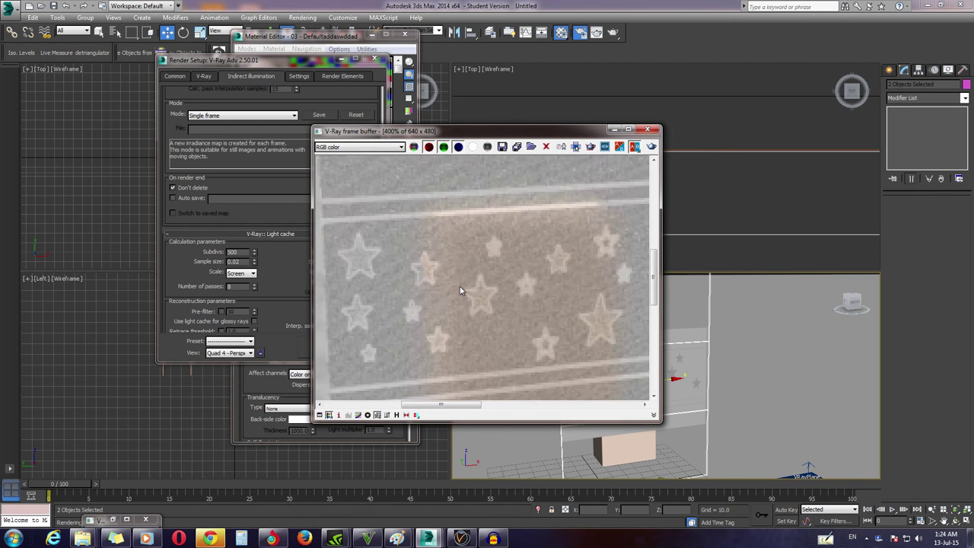
scroll(466, 284, up, 1)
scroll(469, 279, down, 2)
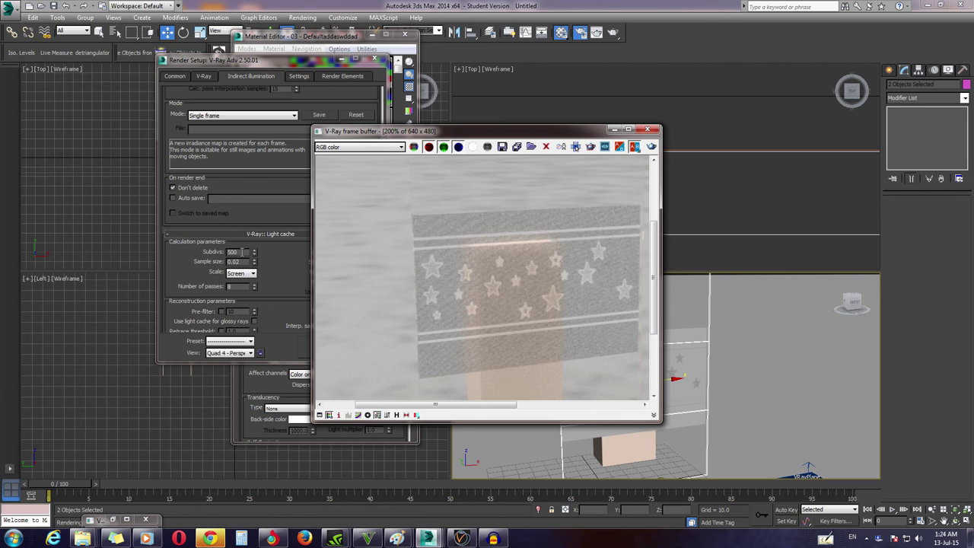
double_click(242, 251)
click(434, 260)
scroll(498, 267, up, 1)
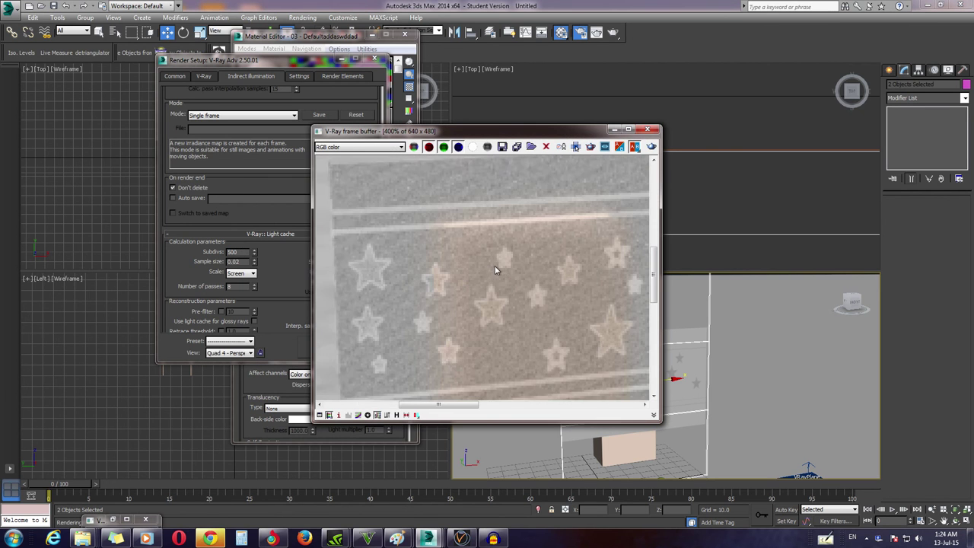
scroll(511, 266, down, 1)
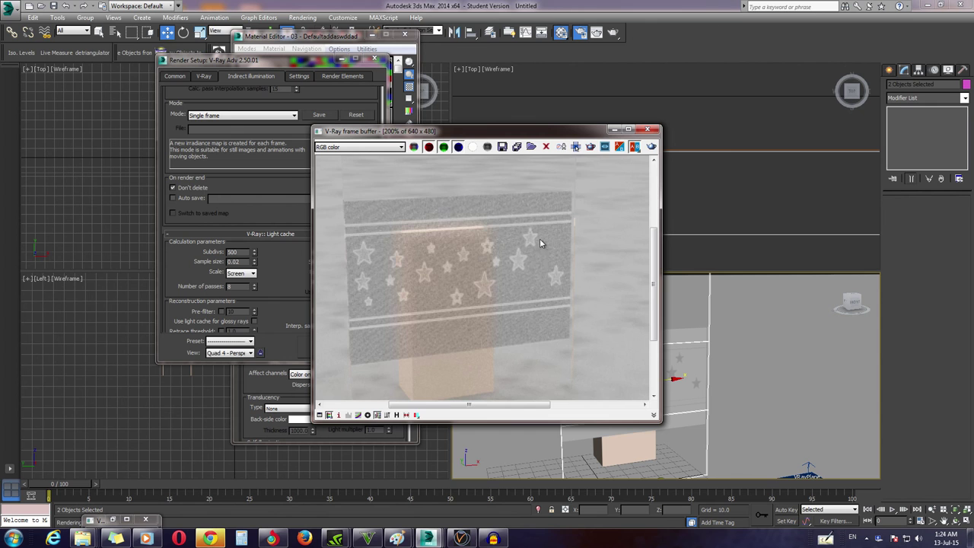
scroll(545, 248, up, 1)
scroll(525, 267, up, 1)
scroll(540, 279, down, 1)
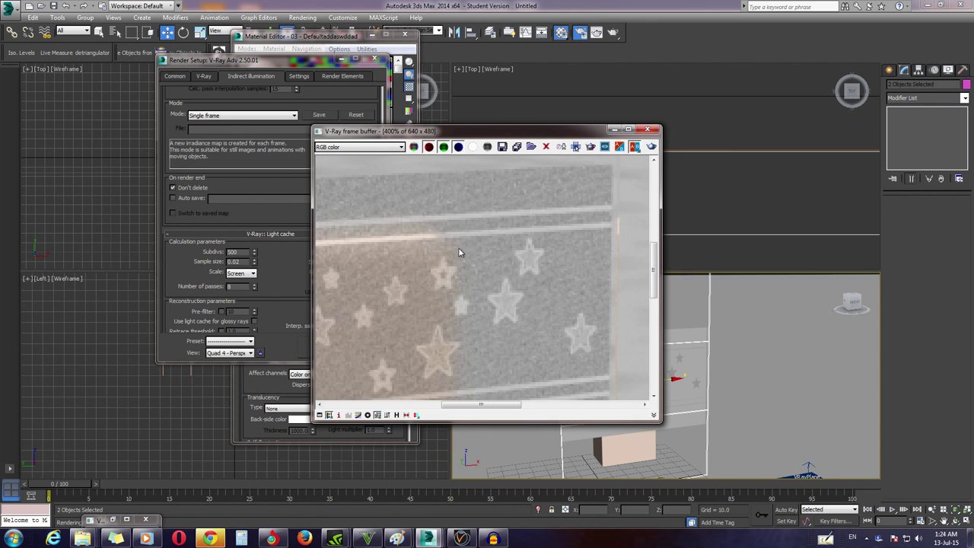
scroll(503, 251, down, 2)
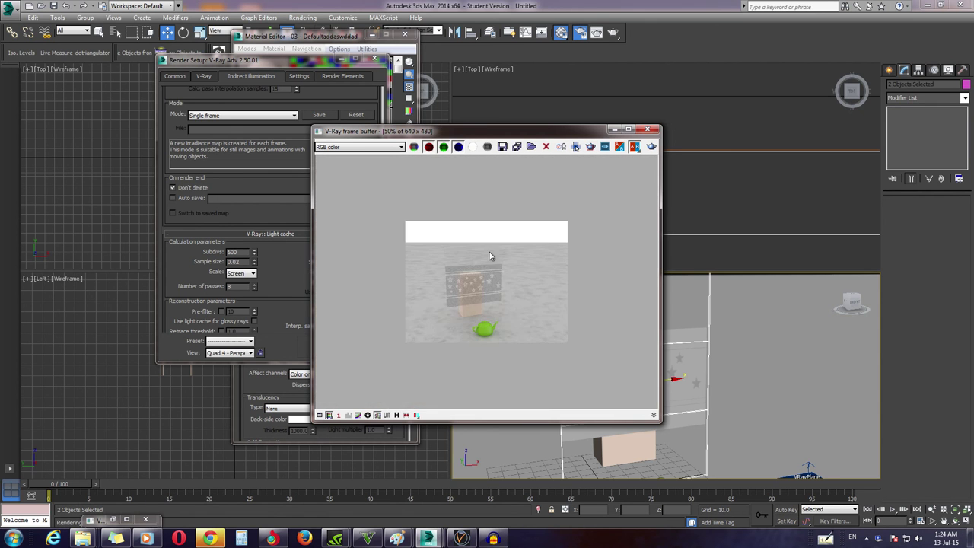
scroll(472, 263, up, 1)
scroll(442, 280, up, 1)
mouse_move(434, 287)
middle_down()
mouse_move(528, 257)
mouse_move(454, 263)
middle_up()
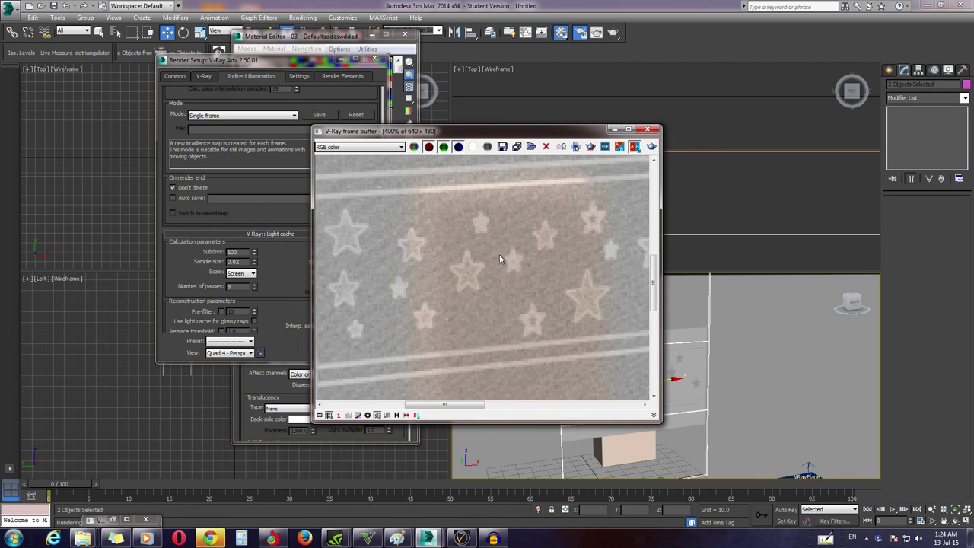
mouse_move(607, 296)
middle_down()
mouse_move(500, 223)
mouse_move(399, 257)
middle_up()
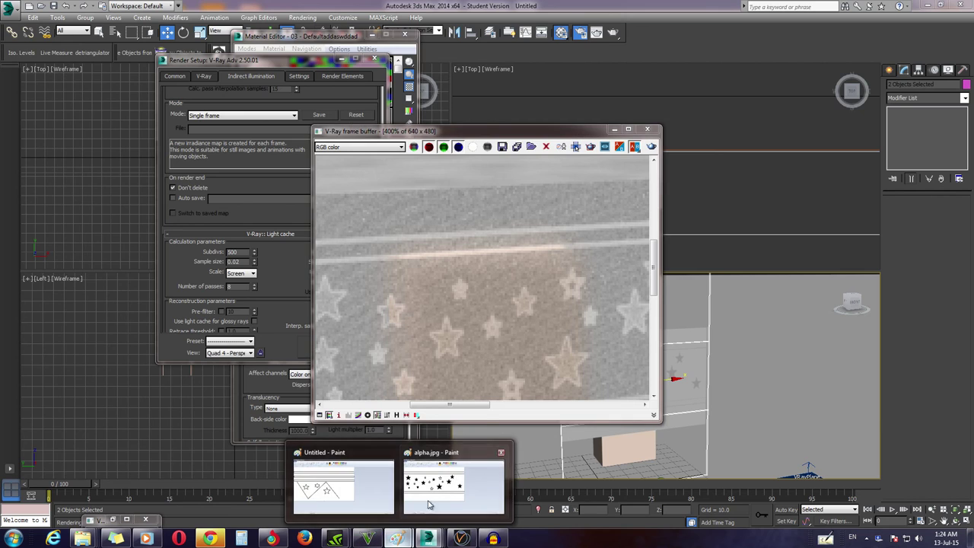
mouse_move(397, 539)
click(444, 494)
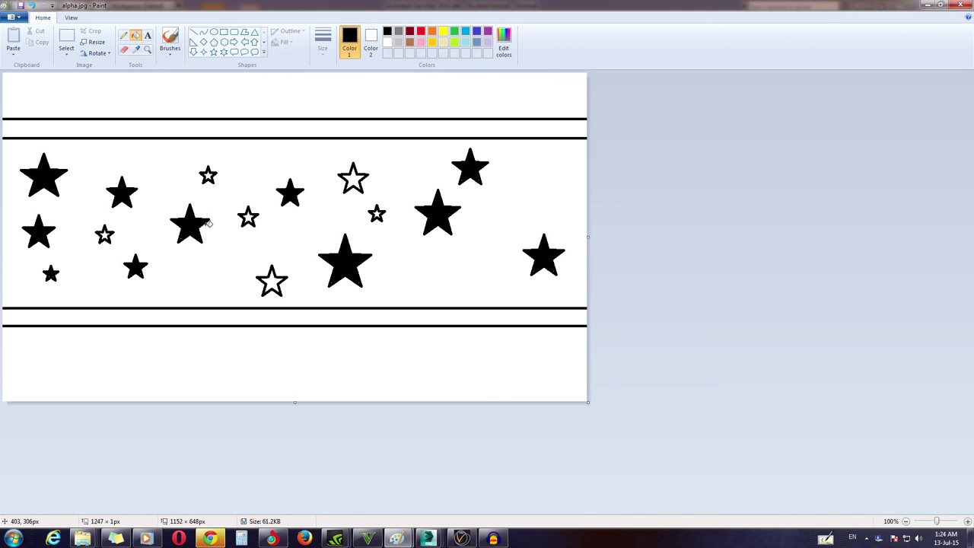
click(927, 5)
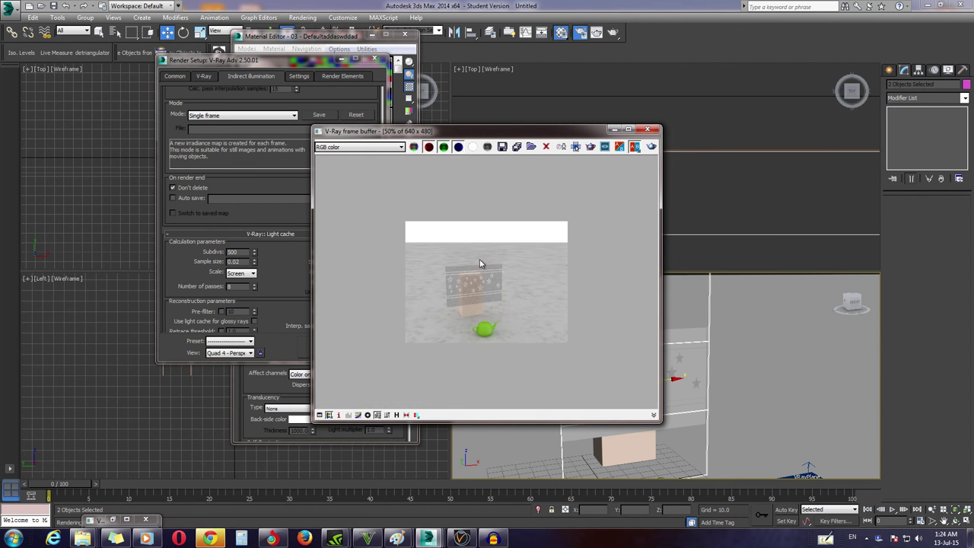
scroll(475, 276, up, 2)
scroll(475, 271, down, 2)
scroll(475, 274, up, 2)
scroll(474, 272, down, 2)
scroll(444, 295, up, 2)
scroll(483, 291, up, 1)
scroll(481, 290, down, 1)
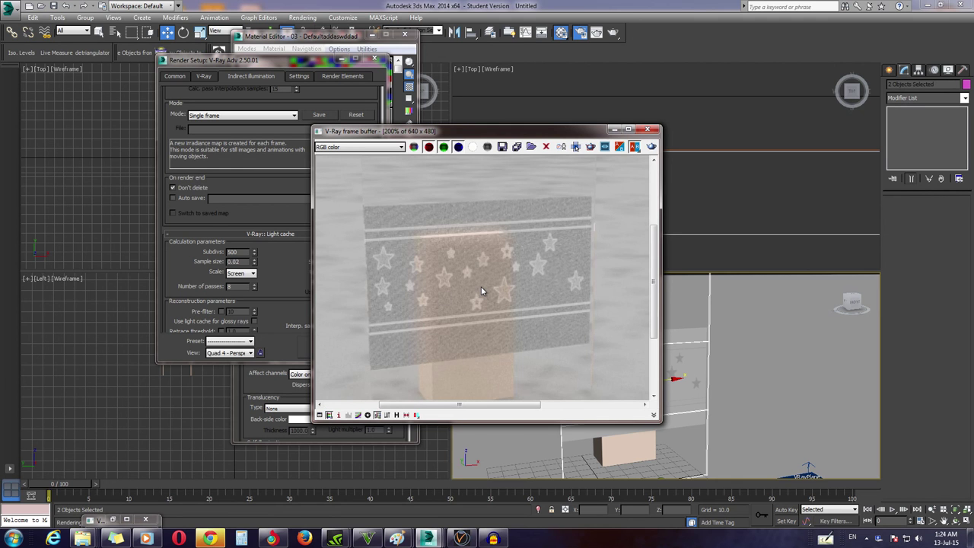
scroll(481, 290, down, 1)
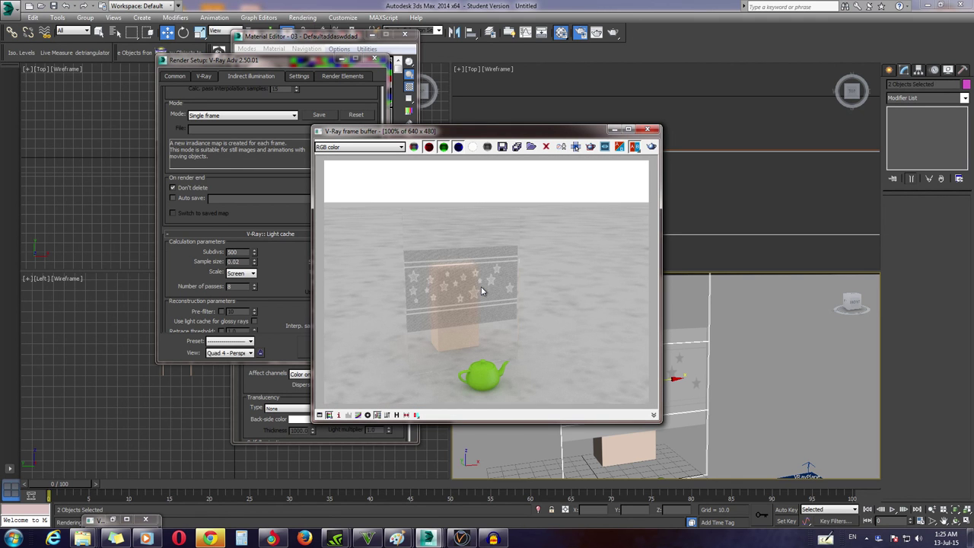